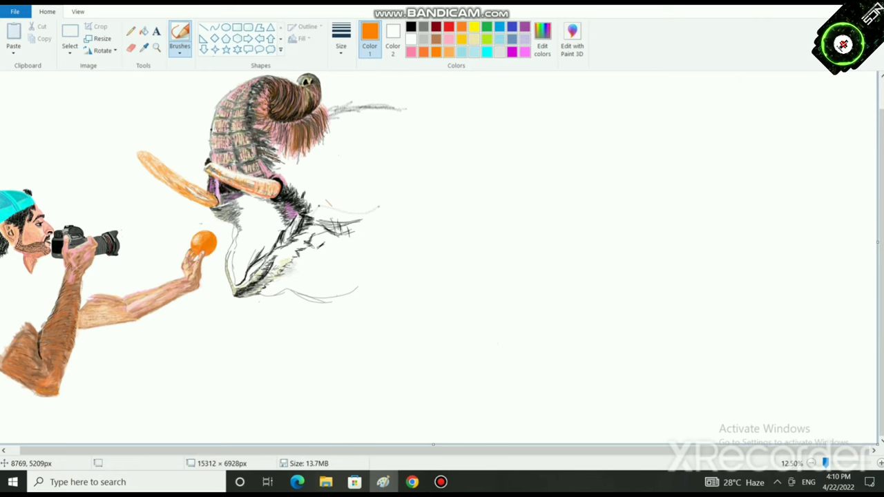
# - Examine the photographer's cap, face, beard and camera in the drawing at 100% zoom
pyautogui.keyDown('ctrl'); pyautogui.scroll(4, 497, 344); pyautogui.keyUp('ctrl')
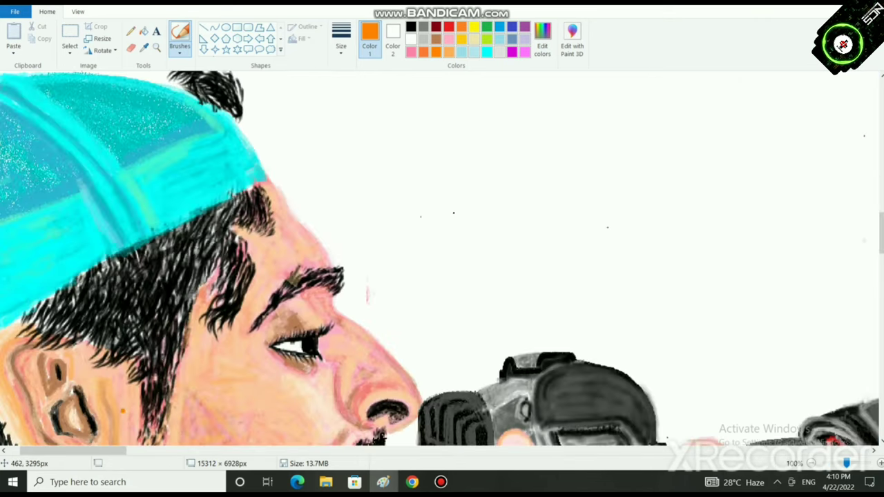
pyautogui.scroll(4, 185, 350)
pyautogui.keyDown('ctrl'); pyautogui.scroll(1, 197, 354); pyautogui.keyUp('ctrl')
pyautogui.scroll(-4, 207, 360)
pyautogui.keyDown('ctrl'); pyautogui.scroll(-1, 208, 359); pyautogui.keyUp('ctrl')
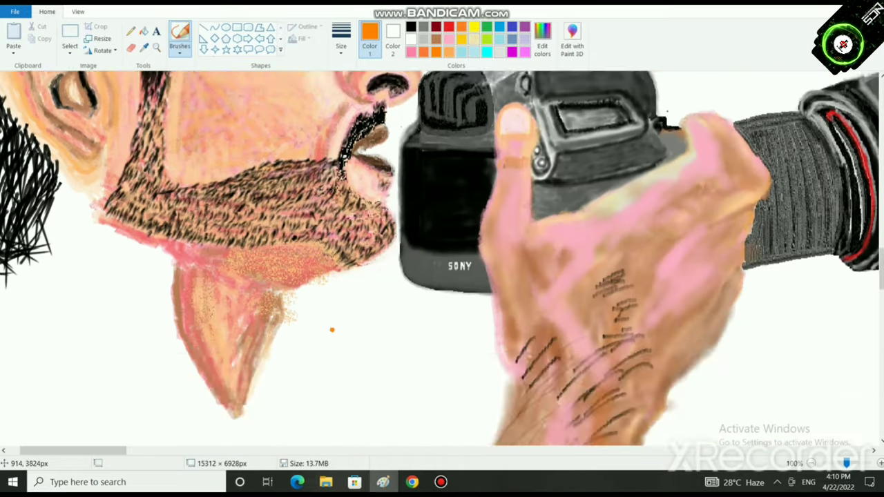
pyautogui.scroll(2, 332, 329)
pyautogui.scroll(3, 83, 359)
pyautogui.scroll(-3, 76, 362)
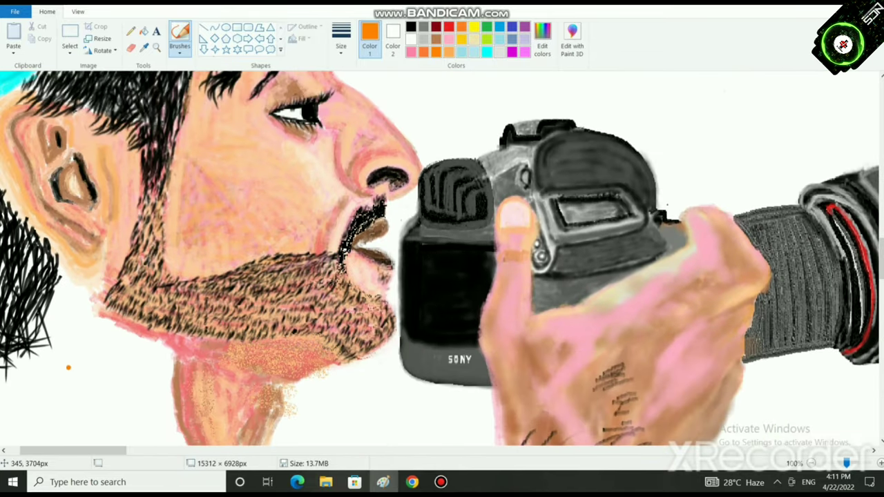
# - Add short black brush strokes along the upper edge of the grey shading below the seated figure's purple band
pyautogui.moveTo(70, 450); pyautogui.dragTo(239, 450)
pyautogui.hscroll(8, 103, 340)
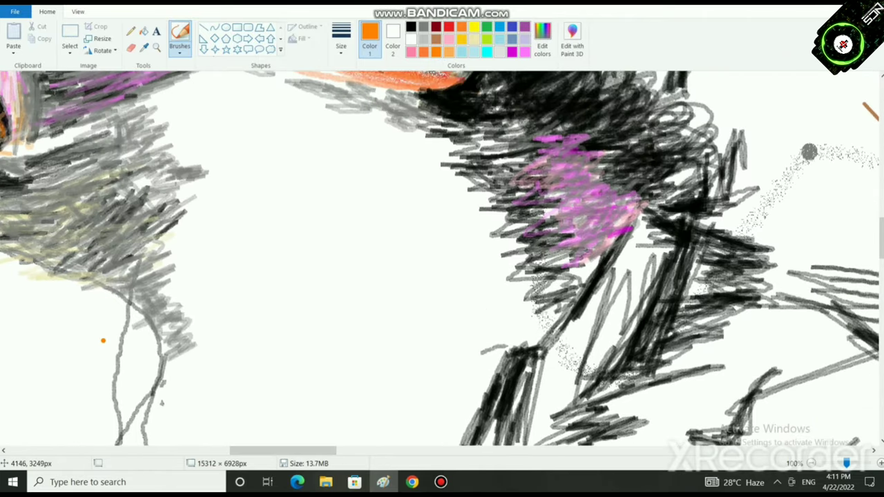
pyautogui.scroll(4, 442, 258)
pyautogui.scroll(-3, 442, 258)
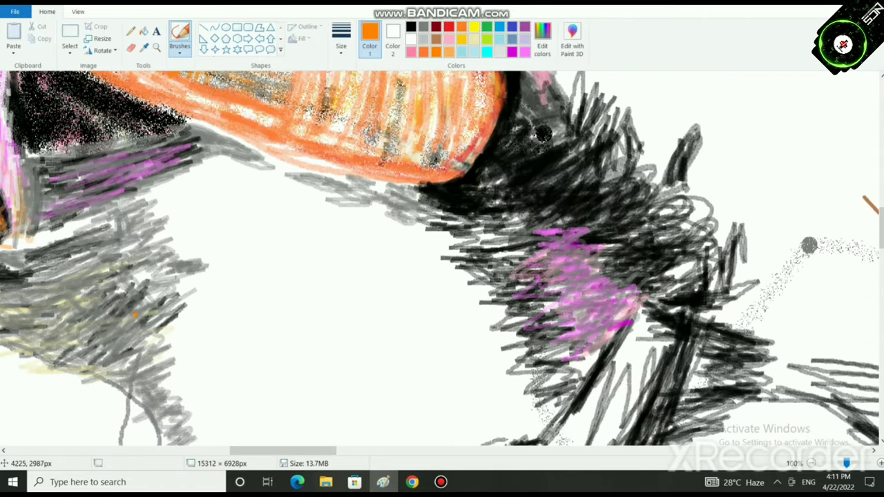
pyautogui.click(411, 27)
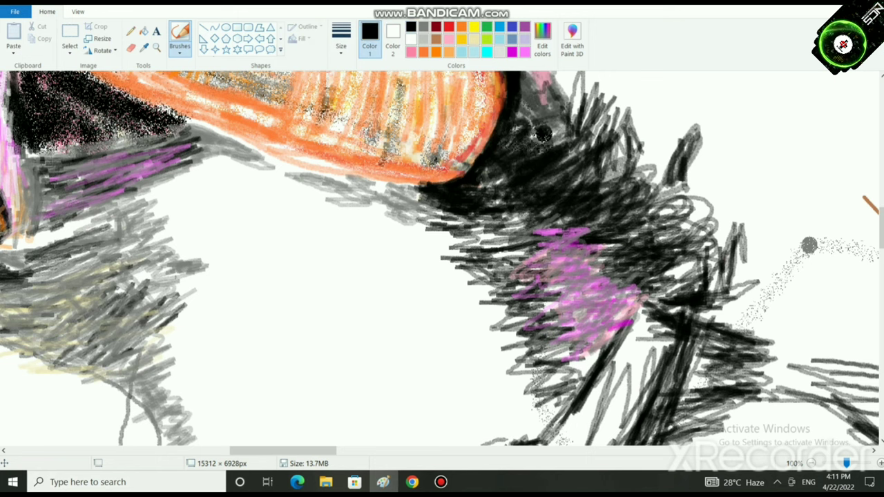
pyautogui.moveTo(32, 239); pyautogui.dragTo(69, 235)
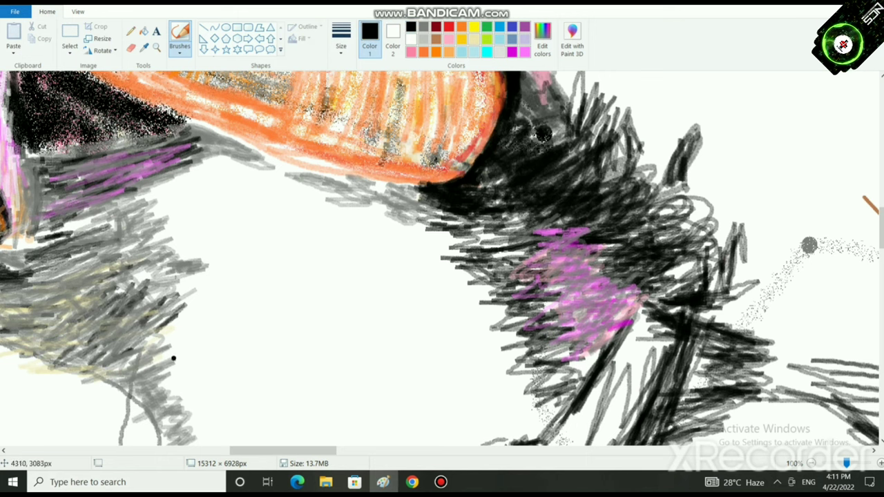
# - Brush light magenta strokes down the figure's vertical strap, extending its lower end past the orange shape
pyautogui.hscroll(-3, 188, 254)
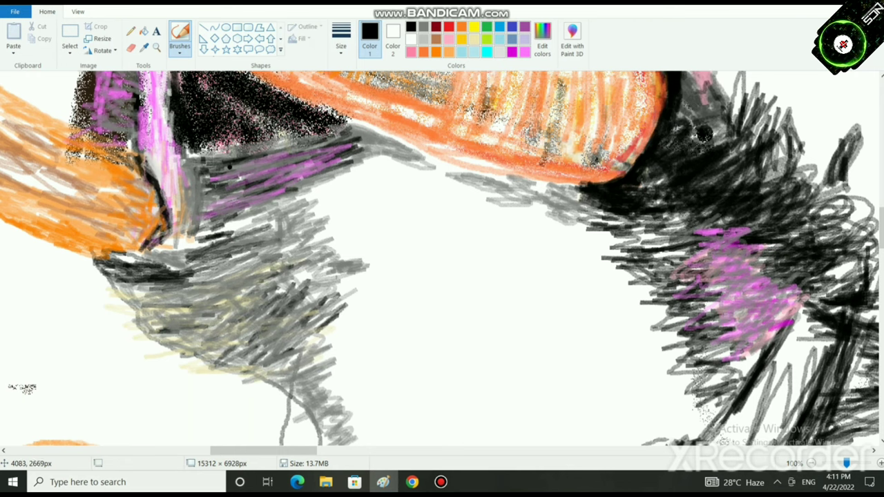
pyautogui.click(525, 51)
pyautogui.moveTo(177, 198); pyautogui.dragTo(185, 246)
pyautogui.moveTo(183, 214); pyautogui.dragTo(187, 255)
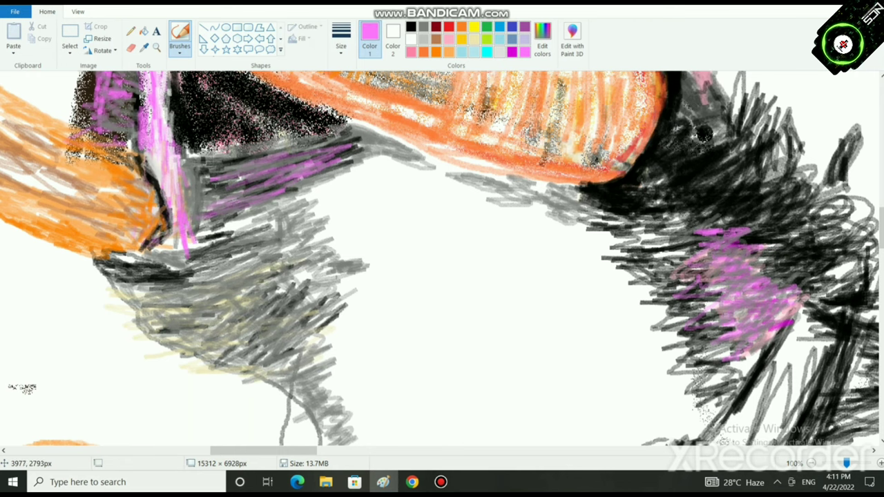
pyautogui.moveTo(174, 207); pyautogui.dragTo(163, 87)
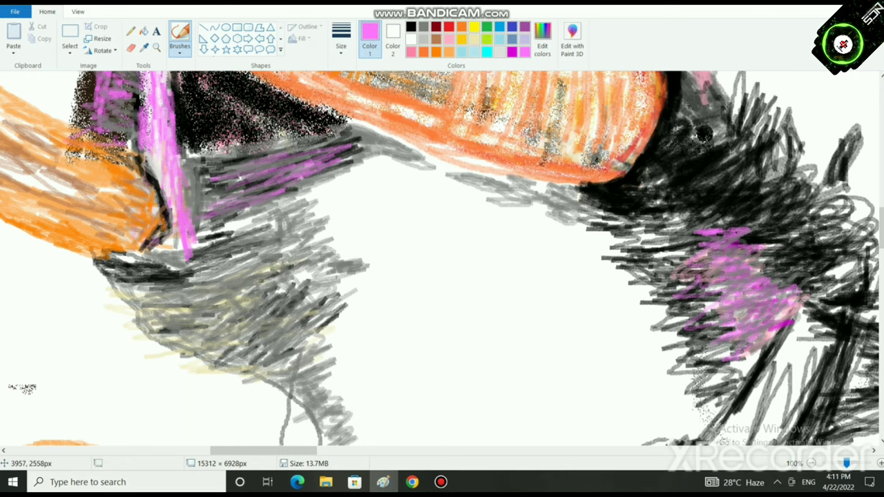
pyautogui.scroll(3, 163, 87)
pyautogui.moveTo(150, 157); pyautogui.dragTo(163, 262)
pyautogui.scroll(-3, 164, 260)
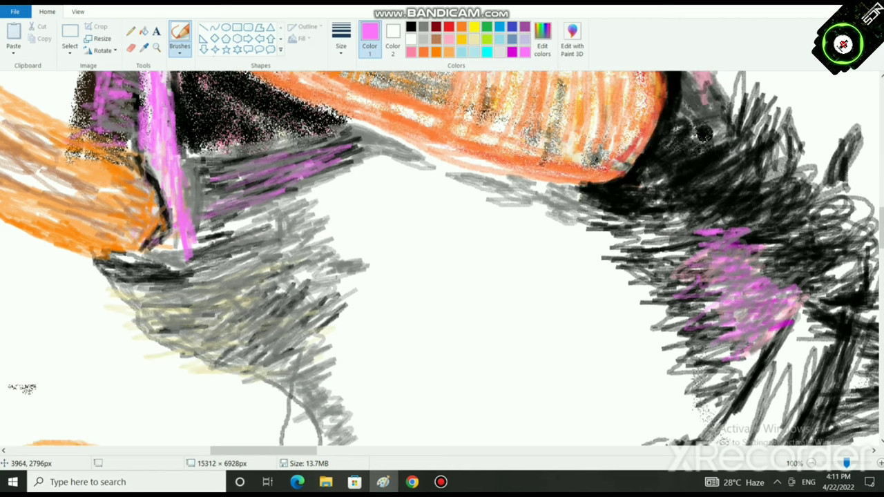
# - Blend rose pink strokes over the length of the figure's magenta strap
pyautogui.click(449, 39)
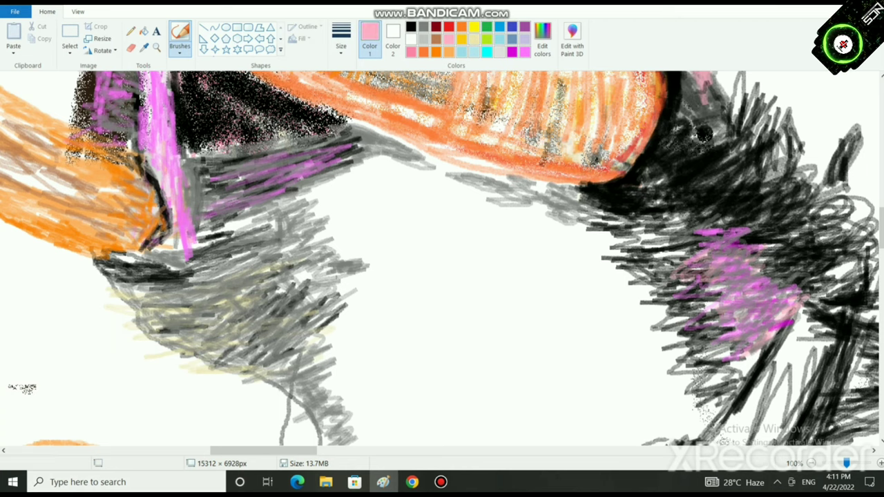
pyautogui.moveTo(159, 195)
pyautogui.mouseDown()
pyautogui.moveTo(150, 157)
pyautogui.moveTo(163, 101)
pyautogui.mouseUp()
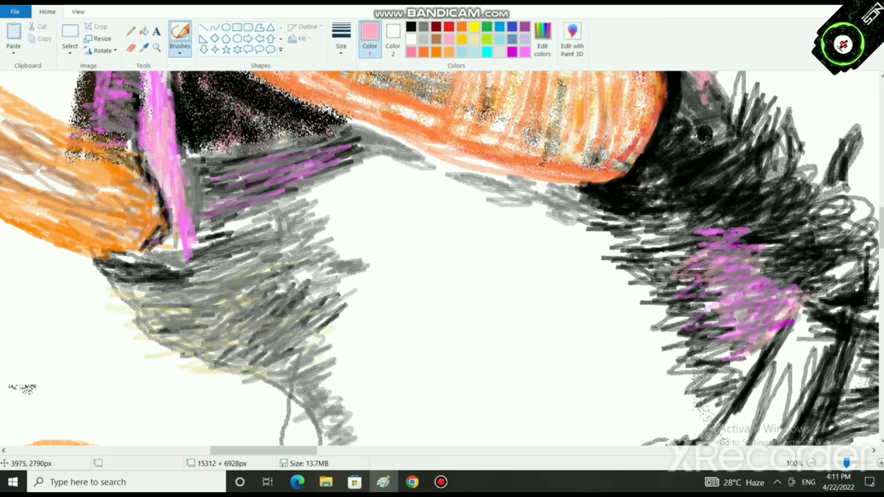
pyautogui.scroll(6, 442, 259)
pyautogui.moveTo(141, 270); pyautogui.dragTo(149, 286)
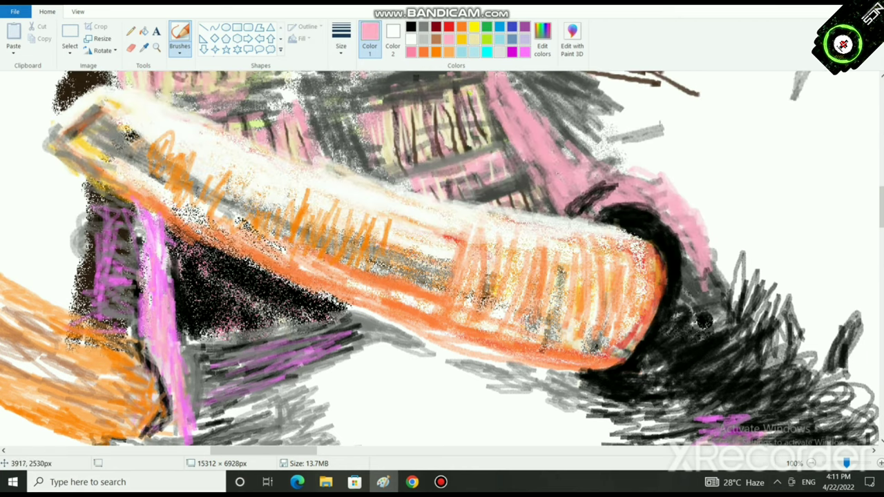
# - Darken the shading under the orange shape with black strokes and brush a light grey patch below the purple band
pyautogui.scroll(-8, 297, 345)
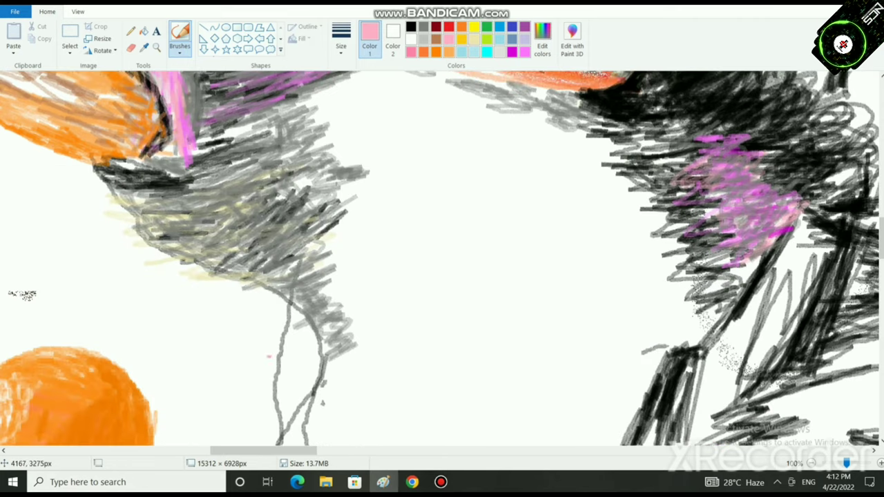
pyautogui.scroll(3, 261, 202)
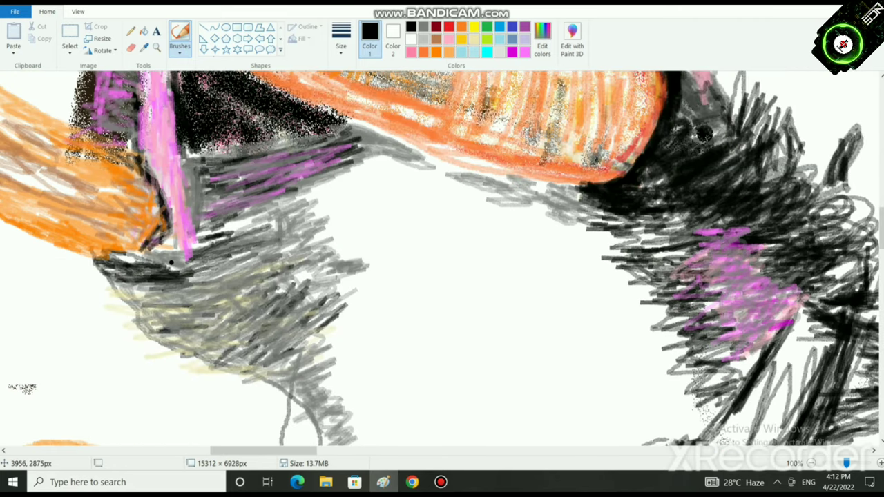
pyautogui.moveTo(136, 283)
pyautogui.mouseDown()
pyautogui.moveTo(225, 259)
pyautogui.moveTo(114, 264)
pyautogui.moveTo(208, 261)
pyautogui.mouseUp()
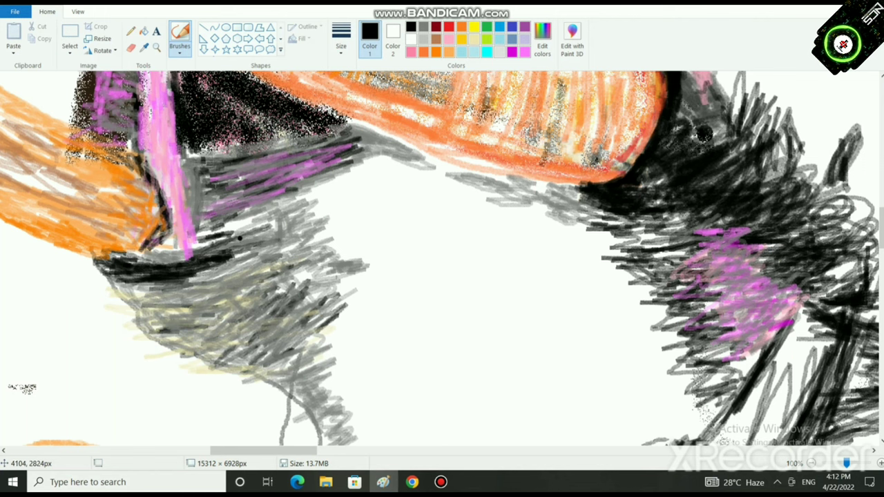
pyautogui.click(500, 52)
pyautogui.moveTo(231, 225)
pyautogui.mouseDown()
pyautogui.moveTo(253, 215)
pyautogui.moveTo(270, 232)
pyautogui.moveTo(284, 212)
pyautogui.mouseUp()
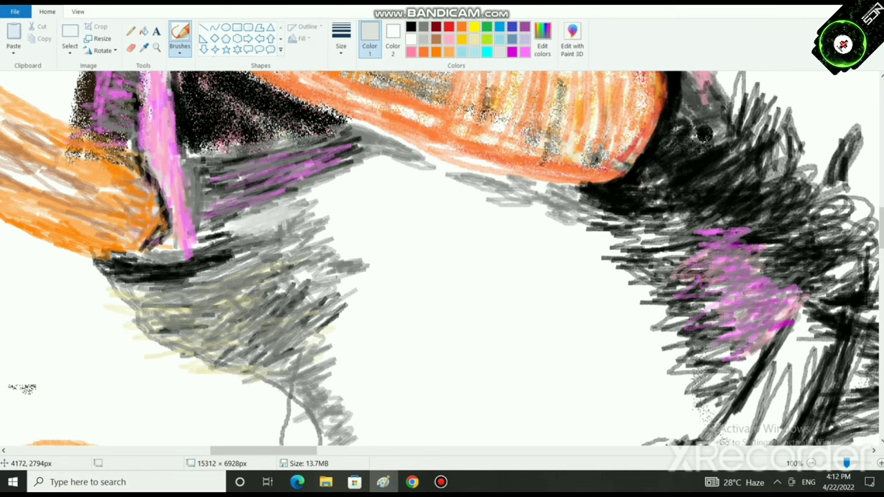
# - Paint rose pink over the light grey patch and add a second rose patch at the edge of the grey shading
pyautogui.click(524, 52)
pyautogui.click(448, 40)
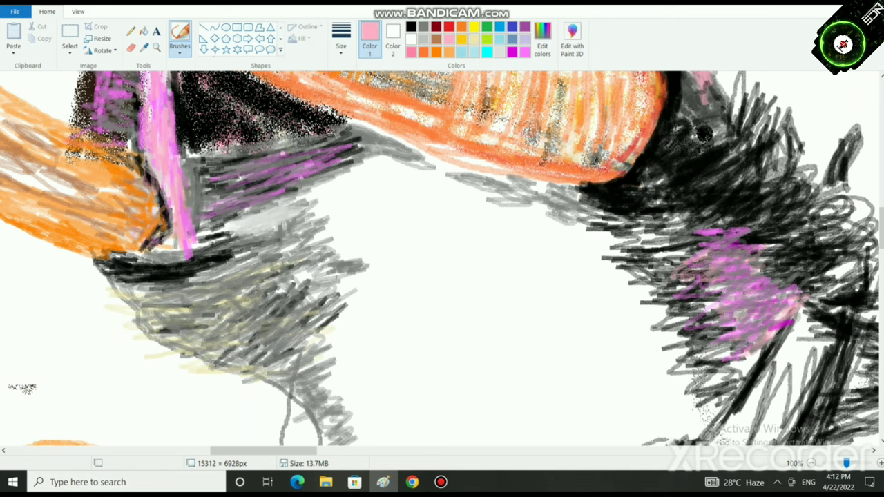
pyautogui.moveTo(264, 218); pyautogui.dragTo(246, 227)
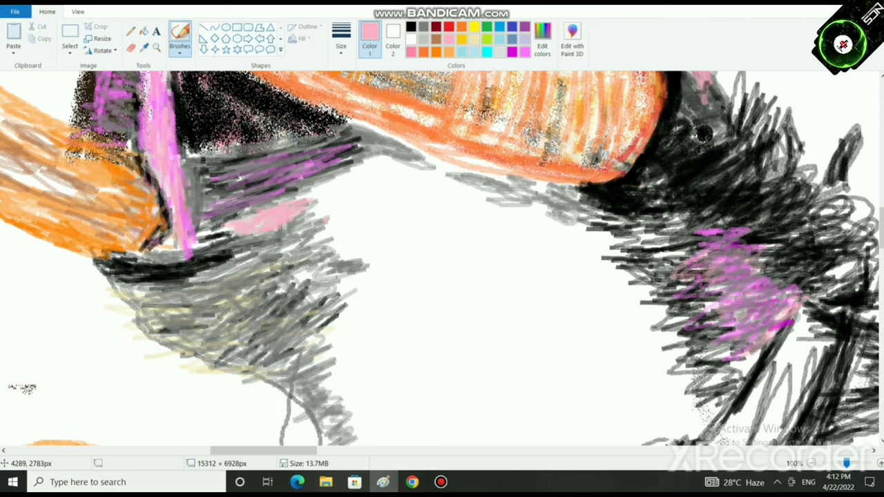
pyautogui.moveTo(320, 239); pyautogui.dragTo(309, 230)
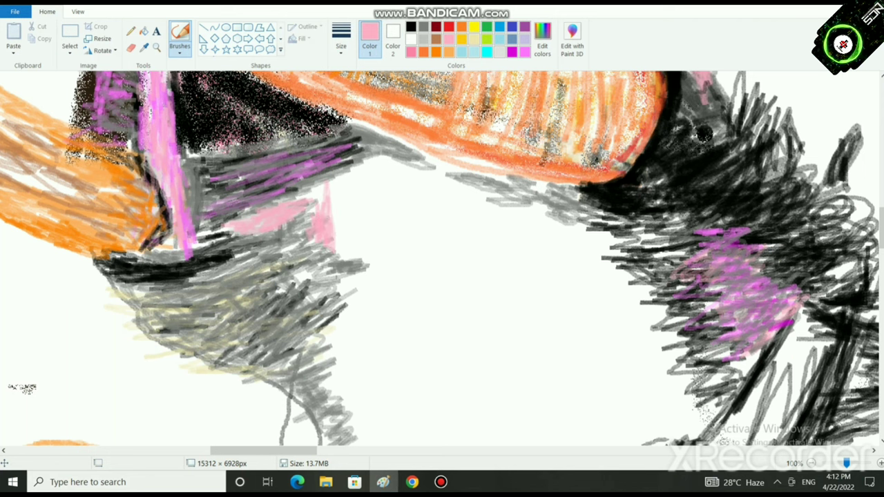
# - Define a deeper pink brush colour with red 255, green 104 and blue 153
pyautogui.click(543, 40)
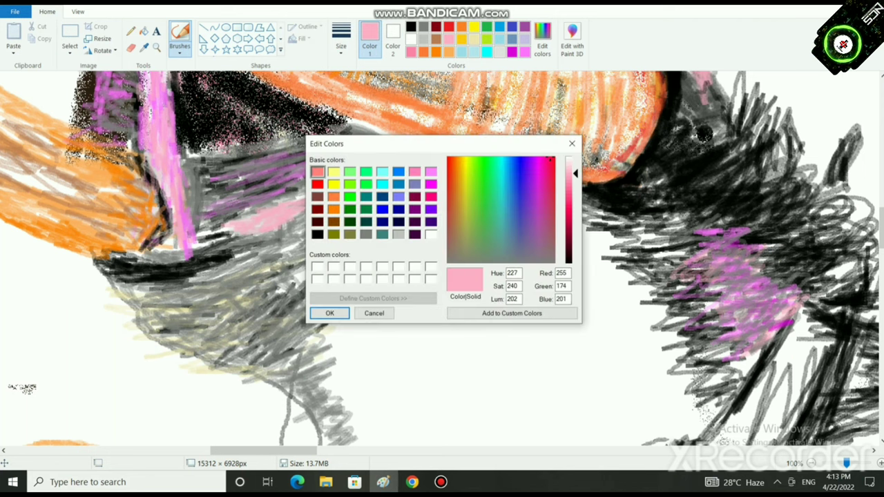
pyautogui.moveTo(576, 174); pyautogui.dragTo(576, 191)
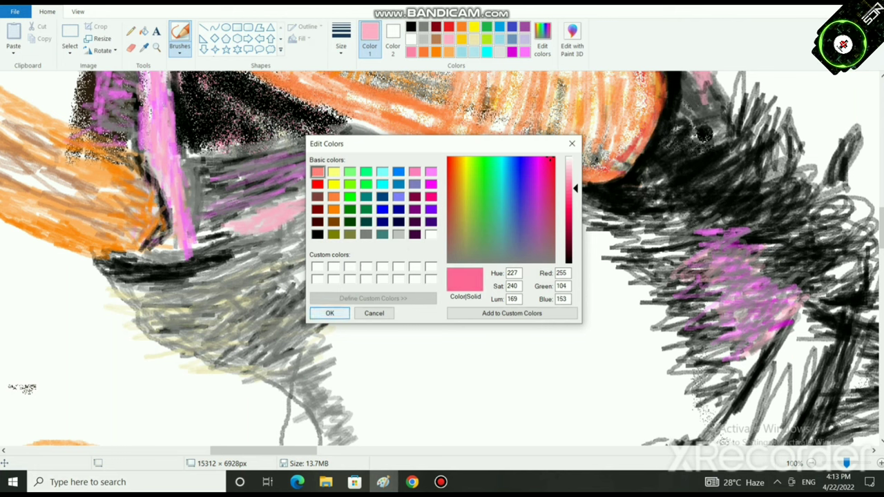
pyautogui.click(330, 313)
# - Hatch deeper pink from the rose patches outward into the blank area and down along the edge of the grey shading
pyautogui.moveTo(327, 218)
pyautogui.mouseDown()
pyautogui.moveTo(329, 228)
pyautogui.moveTo(330, 210)
pyautogui.mouseUp()
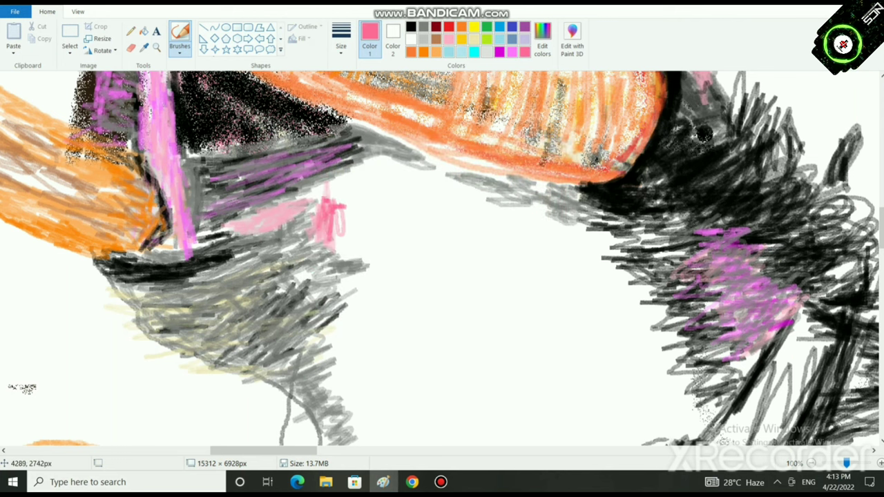
pyautogui.moveTo(313, 194)
pyautogui.mouseDown()
pyautogui.moveTo(346, 176)
pyautogui.moveTo(339, 206)
pyautogui.moveTo(383, 170)
pyautogui.moveTo(406, 176)
pyautogui.moveTo(346, 195)
pyautogui.moveTo(350, 202)
pyautogui.moveTo(295, 211)
pyautogui.mouseUp()
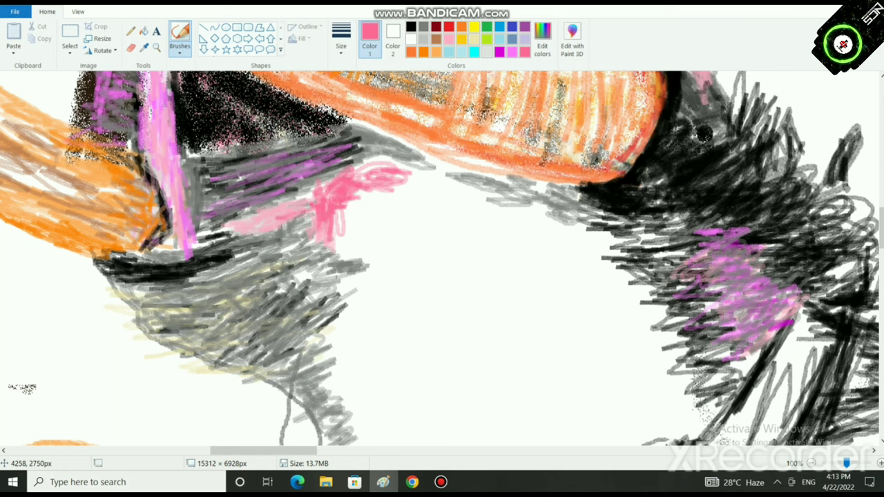
pyautogui.moveTo(347, 181)
pyautogui.mouseDown()
pyautogui.moveTo(291, 207)
pyautogui.moveTo(383, 170)
pyautogui.moveTo(442, 174)
pyautogui.moveTo(418, 203)
pyautogui.moveTo(390, 214)
pyautogui.moveTo(397, 222)
pyautogui.moveTo(454, 217)
pyautogui.moveTo(394, 207)
pyautogui.moveTo(346, 225)
pyautogui.moveTo(369, 176)
pyautogui.moveTo(409, 216)
pyautogui.moveTo(436, 206)
pyautogui.moveTo(418, 237)
pyautogui.moveTo(380, 260)
pyautogui.moveTo(342, 242)
pyautogui.moveTo(346, 264)
pyautogui.moveTo(370, 239)
pyautogui.moveTo(398, 228)
pyautogui.moveTo(415, 235)
pyautogui.moveTo(379, 315)
pyautogui.mouseUp()
pyautogui.moveTo(373, 284)
pyautogui.mouseDown()
pyautogui.moveTo(364, 318)
pyautogui.moveTo(381, 339)
pyautogui.moveTo(370, 254)
pyautogui.moveTo(409, 361)
pyautogui.moveTo(365, 314)
pyautogui.mouseUp()
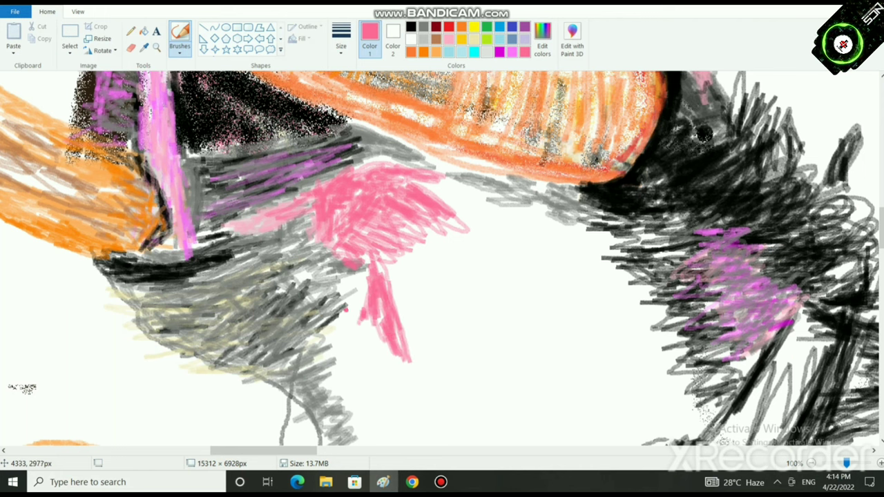
pyautogui.moveTo(335, 276)
pyautogui.mouseDown()
pyautogui.moveTo(370, 286)
pyautogui.moveTo(327, 337)
pyautogui.moveTo(341, 341)
pyautogui.moveTo(349, 327)
pyautogui.moveTo(355, 378)
pyautogui.moveTo(326, 380)
pyautogui.moveTo(346, 346)
pyautogui.moveTo(327, 291)
pyautogui.moveTo(336, 374)
pyautogui.moveTo(398, 374)
pyautogui.moveTo(388, 411)
pyautogui.moveTo(394, 377)
pyautogui.moveTo(381, 391)
pyautogui.moveTo(401, 408)
pyautogui.moveTo(359, 387)
pyautogui.moveTo(375, 344)
pyautogui.moveTo(373, 435)
pyautogui.moveTo(366, 407)
pyautogui.moveTo(404, 410)
pyautogui.mouseUp()
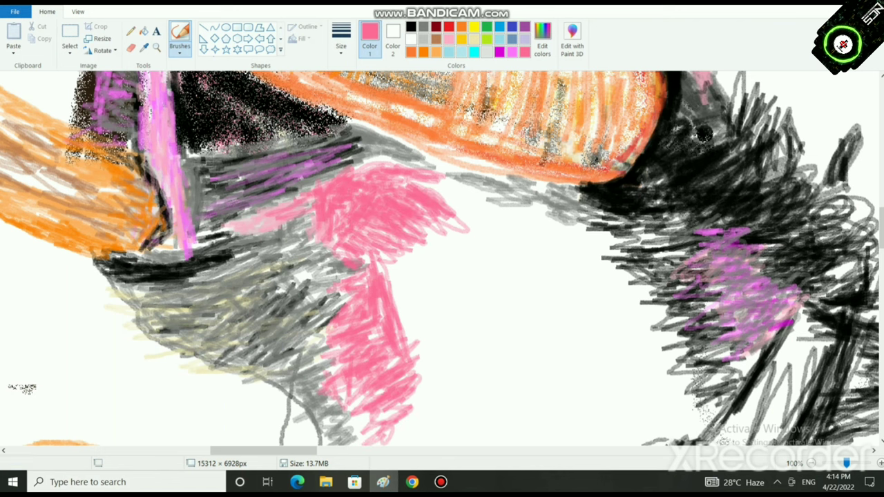
# - Hatch the deeper pink into the bottom of the blank area between the left contour and the thick black curve
pyautogui.click(411, 27)
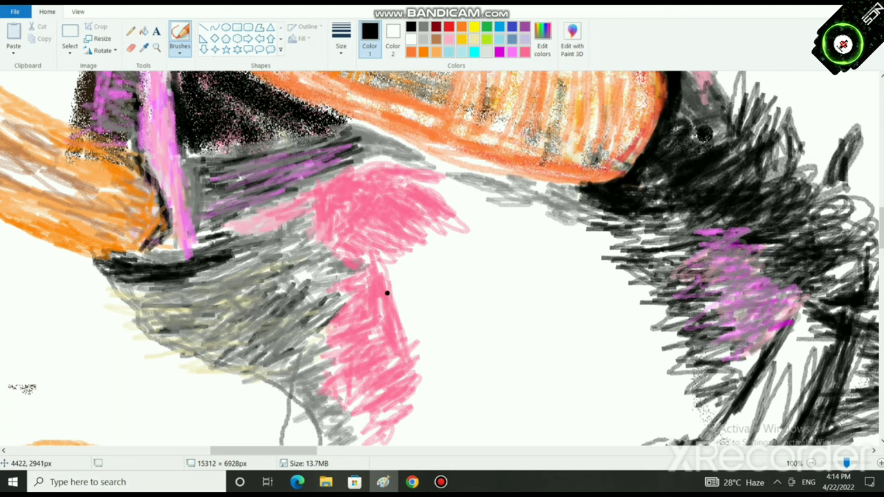
pyautogui.scroll(-5, 387, 294)
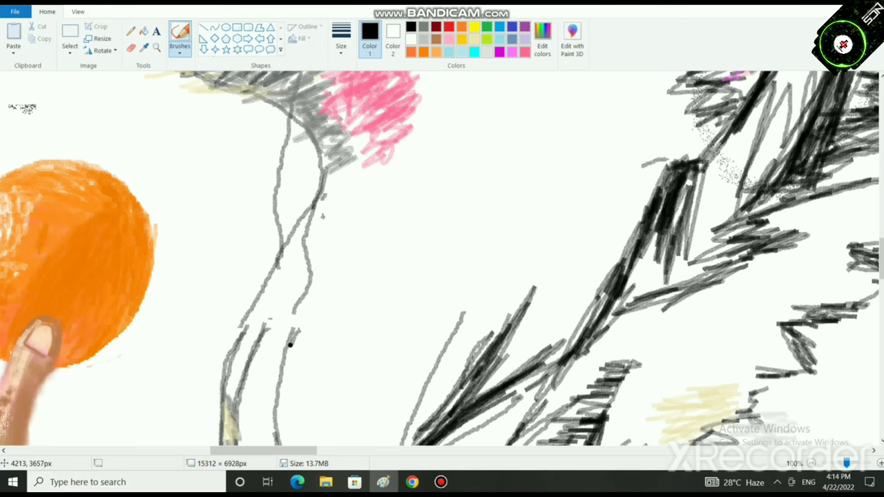
pyautogui.scroll(-5, 442, 260)
pyautogui.click(525, 52)
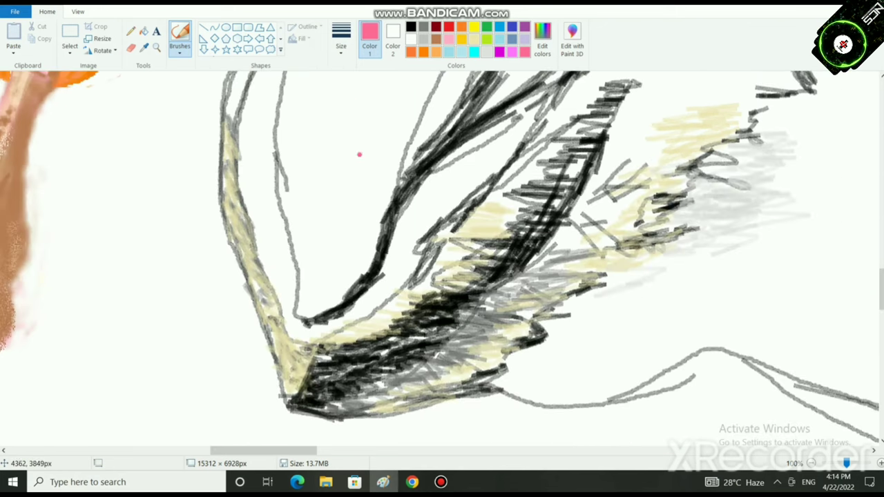
pyautogui.moveTo(368, 150); pyautogui.dragTo(350, 227)
pyautogui.moveTo(372, 167); pyautogui.dragTo(353, 227)
pyautogui.moveTo(375, 172); pyautogui.dragTo(355, 232)
pyautogui.moveTo(377, 188); pyautogui.dragTo(357, 234)
pyautogui.moveTo(381, 185); pyautogui.dragTo(361, 235)
pyautogui.moveTo(380, 200)
pyautogui.mouseDown()
pyautogui.moveTo(349, 285)
pyautogui.moveTo(368, 202)
pyautogui.moveTo(388, 172)
pyautogui.moveTo(349, 283)
pyautogui.moveTo(338, 197)
pyautogui.moveTo(315, 262)
pyautogui.moveTo(321, 315)
pyautogui.moveTo(359, 252)
pyautogui.moveTo(353, 228)
pyautogui.moveTo(301, 314)
pyautogui.moveTo(346, 259)
pyautogui.moveTo(338, 299)
pyautogui.mouseUp()
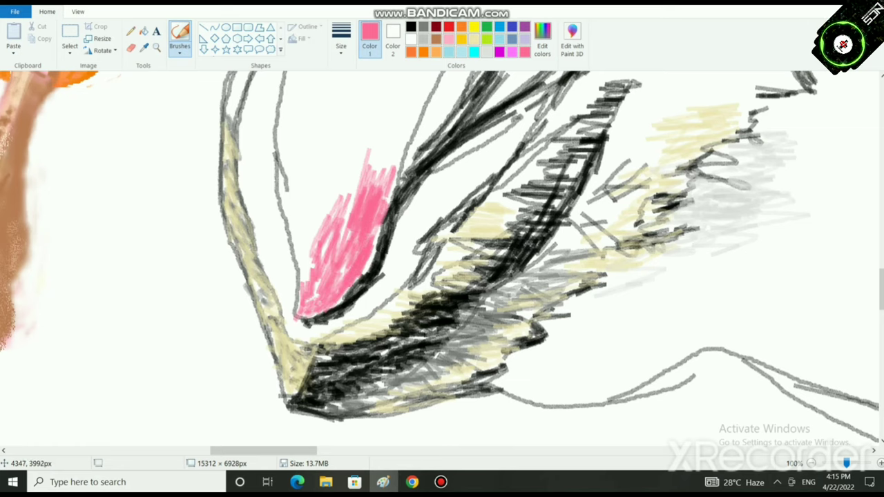
pyautogui.moveTo(350, 232)
pyautogui.mouseDown()
pyautogui.moveTo(324, 248)
pyautogui.moveTo(314, 207)
pyautogui.moveTo(304, 228)
pyautogui.moveTo(324, 173)
pyautogui.moveTo(283, 232)
pyautogui.moveTo(377, 134)
pyautogui.moveTo(380, 180)
pyautogui.mouseUp()
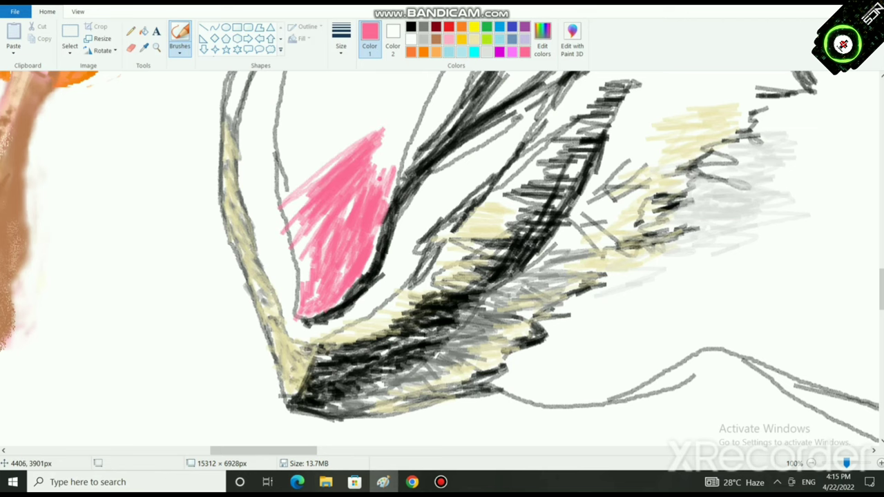
# - Hatch the deeper pink upward from the existing patch along the thin grey contour to its upper tip
pyautogui.scroll(3, 380, 178)
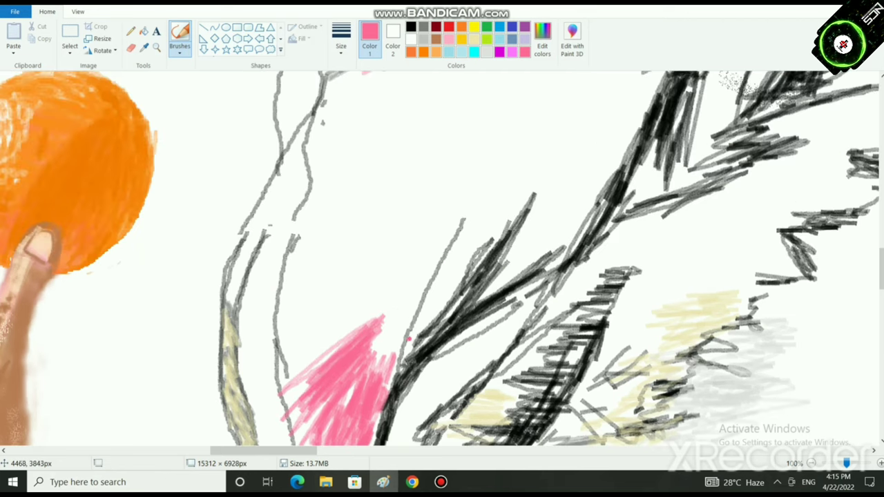
pyautogui.scroll(-2, 415, 301)
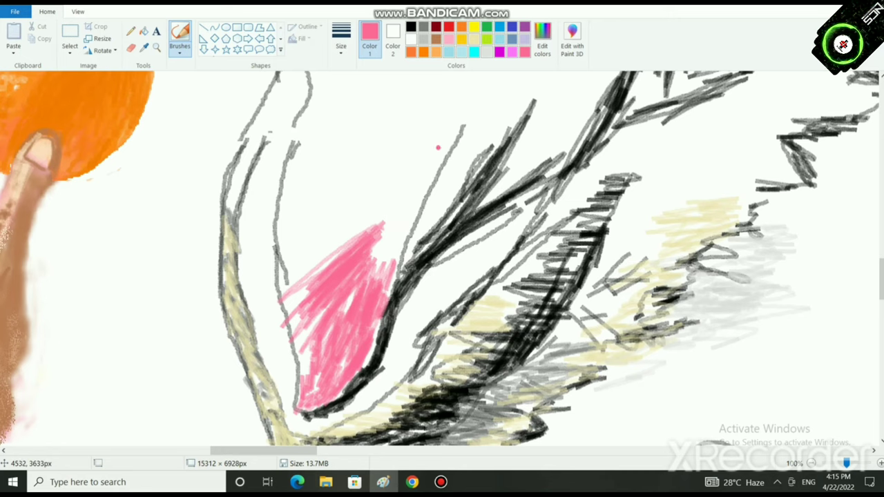
pyautogui.moveTo(437, 147)
pyautogui.mouseDown()
pyautogui.moveTo(395, 228)
pyautogui.moveTo(387, 277)
pyautogui.moveTo(435, 158)
pyautogui.moveTo(465, 128)
pyautogui.mouseUp()
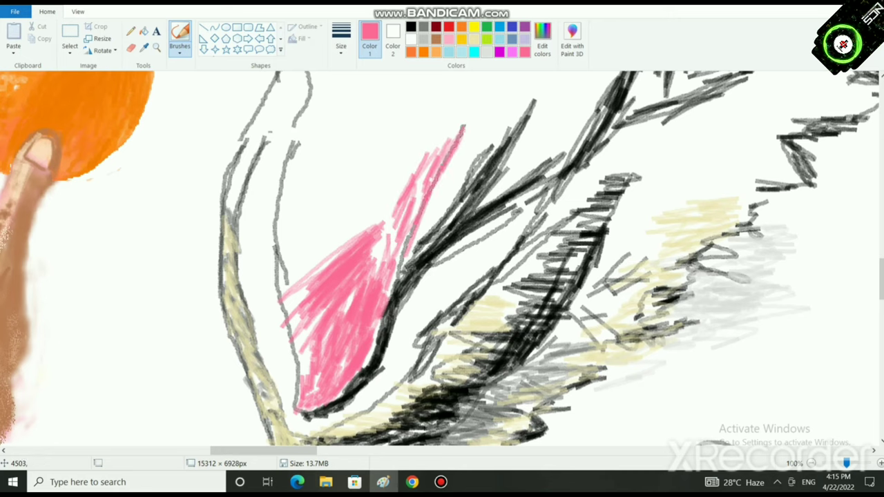
pyautogui.moveTo(384, 260); pyautogui.dragTo(427, 174)
pyautogui.moveTo(380, 282); pyautogui.dragTo(415, 197)
pyautogui.moveTo(344, 228); pyautogui.dragTo(438, 136)
pyautogui.moveTo(319, 275); pyautogui.dragTo(423, 159)
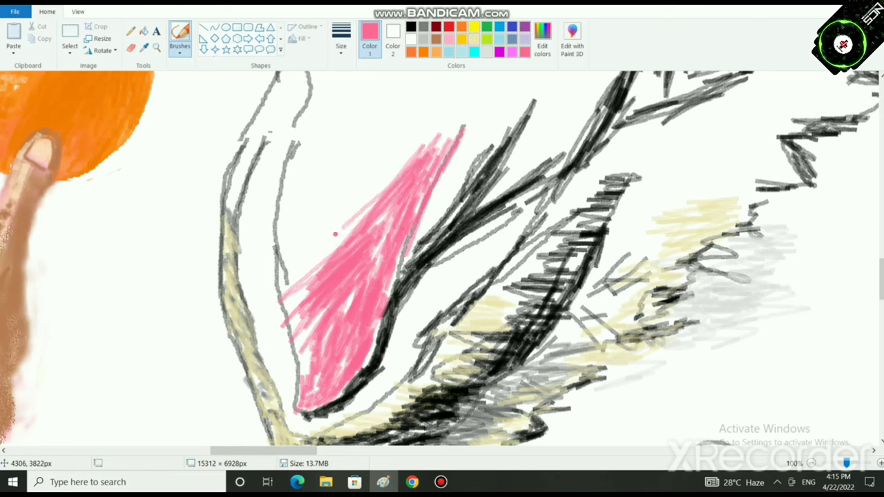
# - Hatch the deeper pink across the rest of the blank area, out to the left contour and along its upper end
pyautogui.moveTo(335, 234)
pyautogui.mouseDown()
pyautogui.moveTo(436, 142)
pyautogui.moveTo(449, 145)
pyautogui.mouseUp()
pyautogui.moveTo(283, 233); pyautogui.dragTo(452, 129)
pyautogui.moveTo(377, 153)
pyautogui.mouseDown()
pyautogui.moveTo(274, 218)
pyautogui.moveTo(421, 121)
pyautogui.moveTo(315, 172)
pyautogui.moveTo(290, 235)
pyautogui.moveTo(299, 191)
pyautogui.moveTo(284, 164)
pyautogui.moveTo(324, 114)
pyautogui.moveTo(289, 148)
pyautogui.moveTo(358, 128)
pyautogui.moveTo(349, 158)
pyautogui.moveTo(283, 249)
pyautogui.moveTo(297, 221)
pyautogui.moveTo(290, 297)
pyautogui.moveTo(304, 370)
pyautogui.moveTo(298, 252)
pyautogui.moveTo(337, 167)
pyautogui.moveTo(346, 176)
pyautogui.mouseUp()
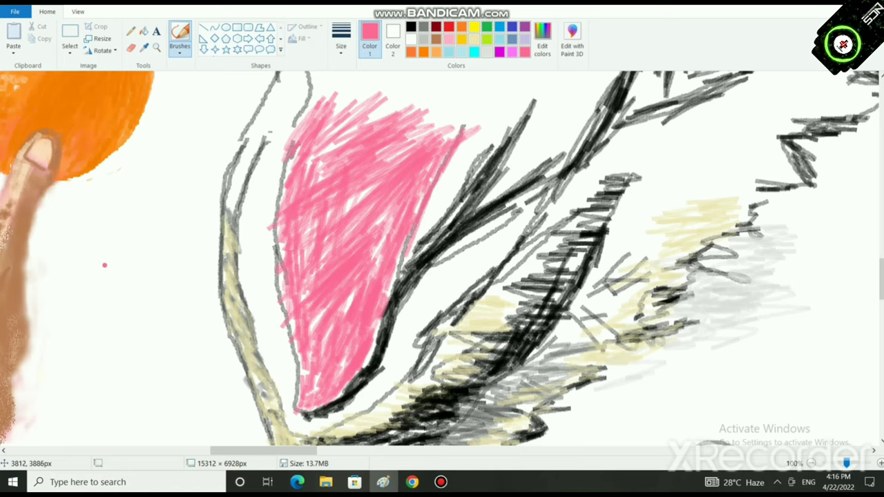
# - Switch the painting brush to the Airbrush for work on the large pink area
pyautogui.scroll(-3, 148, 260)
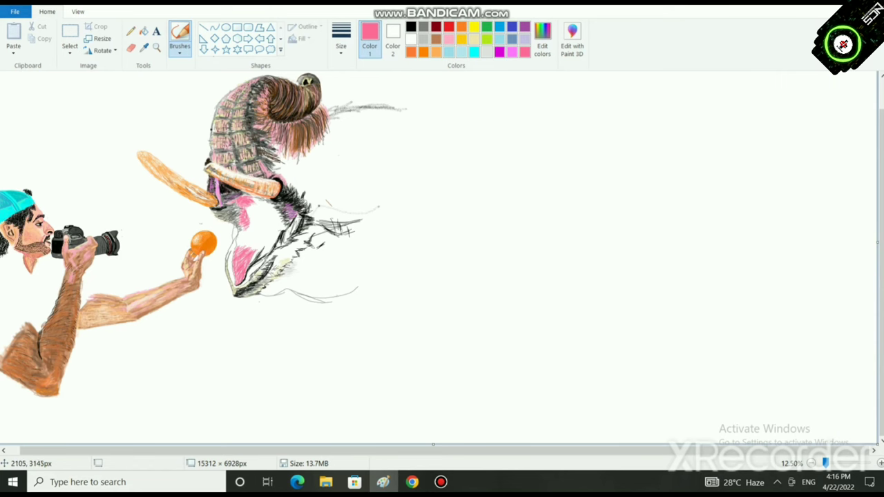
pyautogui.scroll(2, 122, 230)
pyautogui.scroll(-3, 275, 262)
pyautogui.click(180, 48)
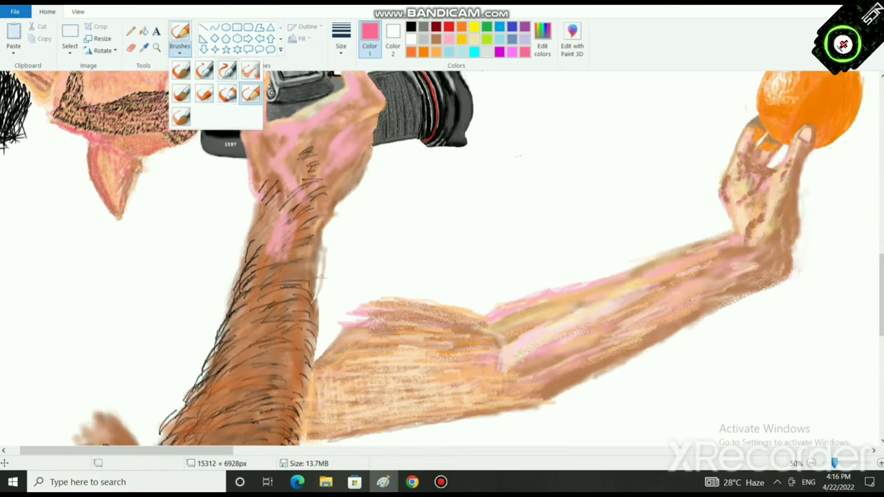
pyautogui.click(250, 69)
pyautogui.moveTo(202, 451); pyautogui.dragTo(380, 450)
pyautogui.scroll(2, 383, 207)
pyautogui.scroll(2, 386, 277)
pyautogui.scroll(-1, 262, 160)
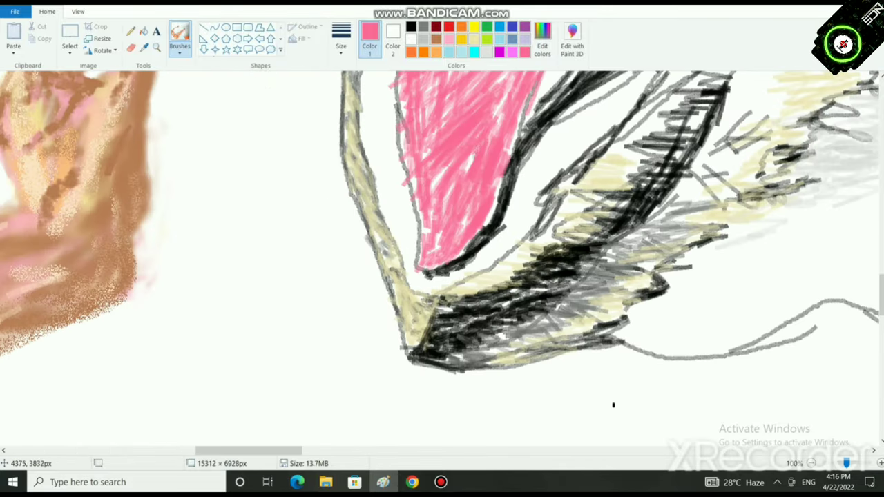
# - Choose a different brush size and airbrush the deeper pink over the large hatched area, filling its white gaps
pyautogui.moveTo(477, 127)
pyautogui.mouseDown()
pyautogui.moveTo(449, 194)
pyautogui.moveTo(450, 163)
pyautogui.moveTo(486, 121)
pyautogui.moveTo(458, 199)
pyautogui.moveTo(411, 181)
pyautogui.moveTo(445, 83)
pyautogui.moveTo(513, 82)
pyautogui.moveTo(538, 93)
pyautogui.moveTo(450, 197)
pyautogui.moveTo(426, 249)
pyautogui.mouseUp()
pyautogui.click(341, 38)
pyautogui.click(367, 142)
pyautogui.scroll(2, 453, 208)
pyautogui.moveTo(399, 178)
pyautogui.mouseDown()
pyautogui.moveTo(426, 359)
pyautogui.moveTo(466, 283)
pyautogui.moveTo(478, 333)
pyautogui.moveTo(507, 234)
pyautogui.moveTo(505, 159)
pyautogui.moveTo(511, 223)
pyautogui.moveTo(526, 156)
pyautogui.moveTo(470, 153)
pyautogui.mouseUp()
pyautogui.moveTo(436, 228); pyautogui.dragTo(424, 171)
pyautogui.moveTo(403, 228)
pyautogui.mouseDown()
pyautogui.moveTo(430, 323)
pyautogui.moveTo(443, 276)
pyautogui.moveTo(415, 321)
pyautogui.mouseUp()
# - Airbrush the deeper pink over the two smaller pink patches beside the grey shading below the tusks
pyautogui.scroll(3, 442, 259)
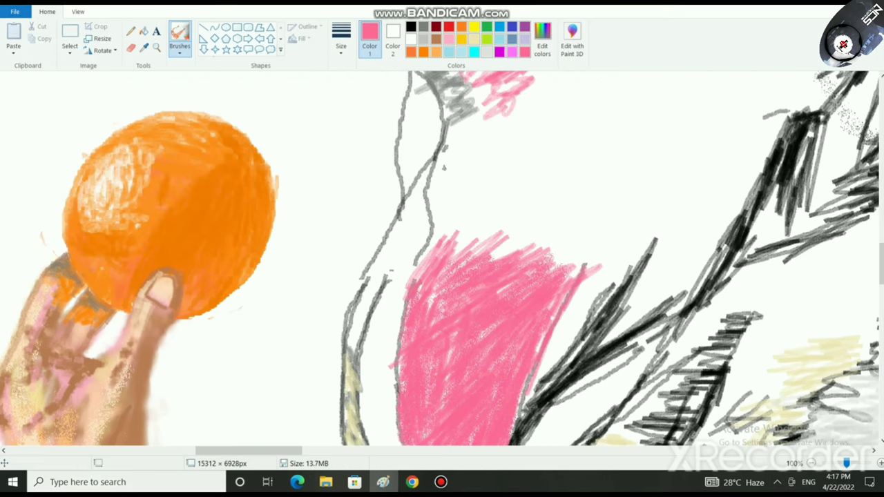
pyautogui.scroll(4, 443, 259)
pyautogui.moveTo(538, 159)
pyautogui.mouseDown()
pyautogui.moveTo(505, 187)
pyautogui.moveTo(477, 166)
pyautogui.moveTo(449, 161)
pyautogui.mouseUp()
pyautogui.moveTo(477, 188); pyautogui.dragTo(448, 212)
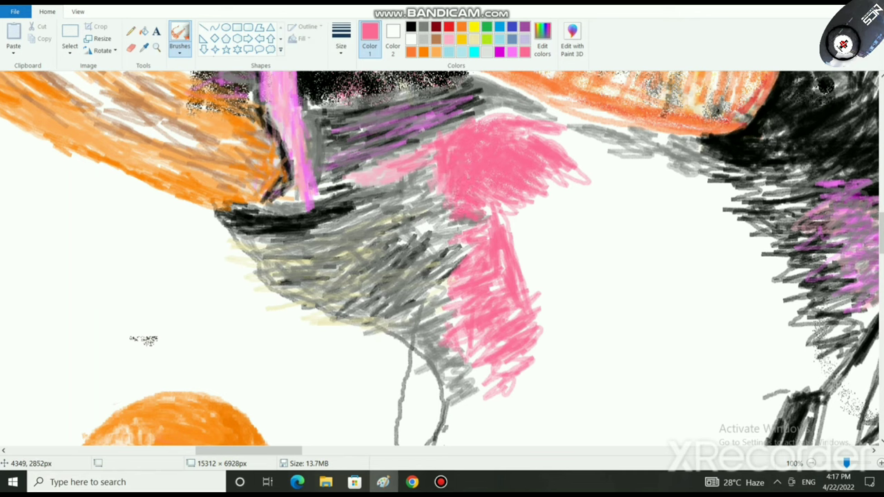
pyautogui.moveTo(503, 191)
pyautogui.mouseDown()
pyautogui.moveTo(453, 212)
pyautogui.moveTo(450, 262)
pyautogui.mouseUp()
pyautogui.moveTo(449, 300)
pyautogui.mouseDown()
pyautogui.moveTo(492, 315)
pyautogui.moveTo(511, 249)
pyautogui.moveTo(470, 345)
pyautogui.moveTo(515, 373)
pyautogui.mouseUp()
pyautogui.moveTo(476, 352); pyautogui.dragTo(513, 380)
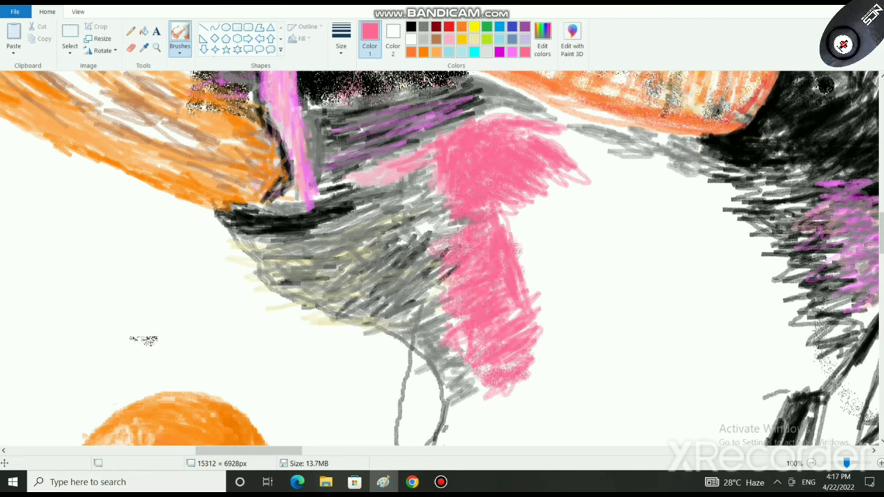
pyautogui.moveTo(497, 119); pyautogui.dragTo(527, 130)
# - Airbrush the palette's rose over the left side of the large pink area
pyautogui.scroll(-6, 527, 130)
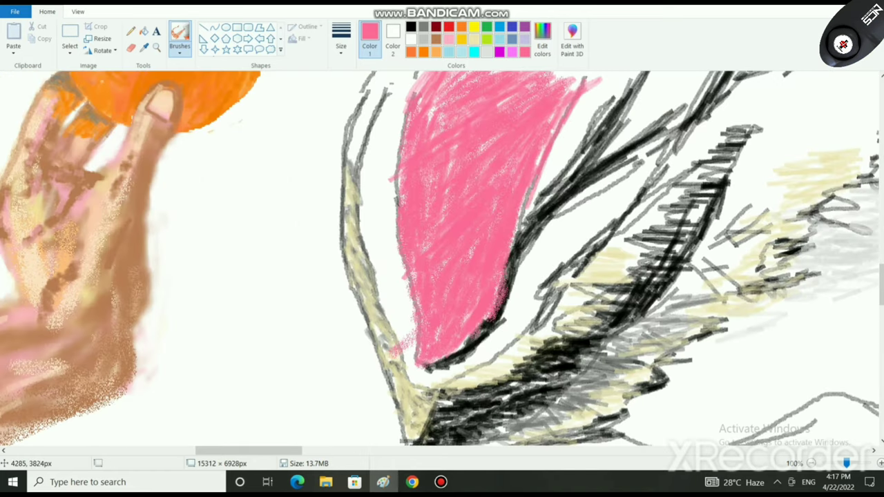
pyautogui.click(449, 39)
pyautogui.moveTo(459, 93)
pyautogui.mouseDown()
pyautogui.moveTo(446, 180)
pyautogui.moveTo(421, 138)
pyautogui.moveTo(409, 194)
pyautogui.moveTo(416, 241)
pyautogui.mouseUp()
pyautogui.moveTo(414, 210)
pyautogui.mouseDown()
pyautogui.moveTo(470, 114)
pyautogui.moveTo(446, 197)
pyautogui.moveTo(431, 304)
pyautogui.moveTo(422, 297)
pyautogui.moveTo(440, 318)
pyautogui.moveTo(489, 90)
pyautogui.mouseUp()
# - Define a light pink brush colour with red 255, green 202 and blue 219
pyautogui.click(542, 39)
pyautogui.click(569, 167)
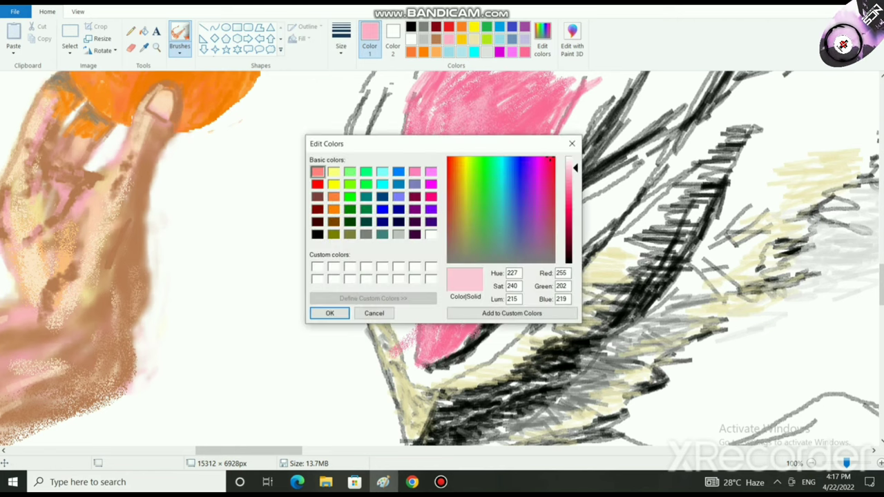
pyautogui.click(330, 313)
# - Airbrush the light pink down the left half of the large pink area, from its upper edge to its lower tip
pyautogui.moveTo(436, 212)
pyautogui.mouseDown()
pyautogui.moveTo(434, 134)
pyautogui.moveTo(399, 211)
pyautogui.moveTo(416, 318)
pyautogui.moveTo(452, 98)
pyautogui.mouseUp()
pyautogui.scroll(2, 435, 104)
pyautogui.moveTo(449, 188)
pyautogui.mouseDown()
pyautogui.moveTo(423, 246)
pyautogui.moveTo(449, 131)
pyautogui.moveTo(408, 231)
pyautogui.moveTo(473, 186)
pyautogui.moveTo(487, 162)
pyautogui.moveTo(461, 198)
pyautogui.moveTo(461, 141)
pyautogui.mouseUp()
pyautogui.moveTo(407, 257)
pyautogui.mouseDown()
pyautogui.moveTo(423, 214)
pyautogui.moveTo(423, 305)
pyautogui.moveTo(421, 259)
pyautogui.moveTo(436, 305)
pyautogui.moveTo(504, 166)
pyautogui.moveTo(452, 256)
pyautogui.moveTo(497, 224)
pyautogui.moveTo(391, 293)
pyautogui.mouseUp()
pyautogui.moveTo(449, 304)
pyautogui.mouseDown()
pyautogui.moveTo(450, 383)
pyautogui.moveTo(454, 278)
pyautogui.mouseUp()
pyautogui.moveTo(493, 217); pyautogui.dragTo(454, 290)
pyautogui.scroll(-2, 489, 263)
pyautogui.scroll(-2, 436, 284)
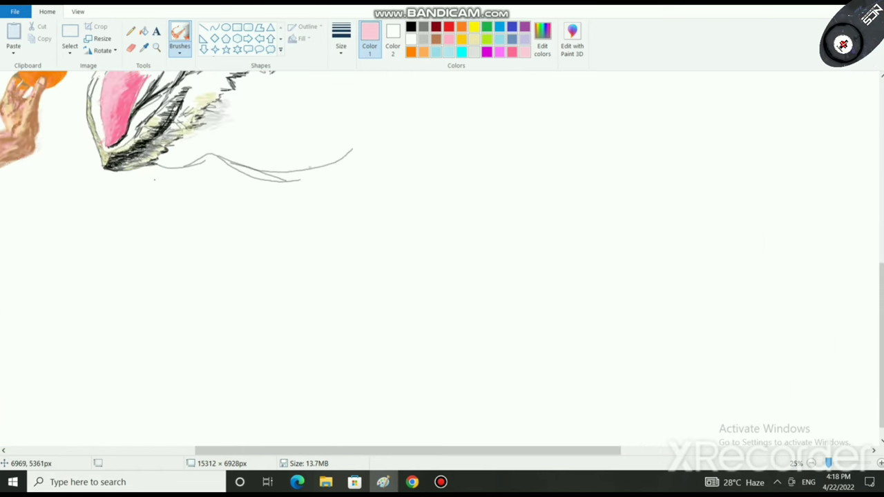
pyautogui.scroll(5, 421, 284)
pyautogui.scroll(2, 622, 263)
pyautogui.scroll(-7, 622, 262)
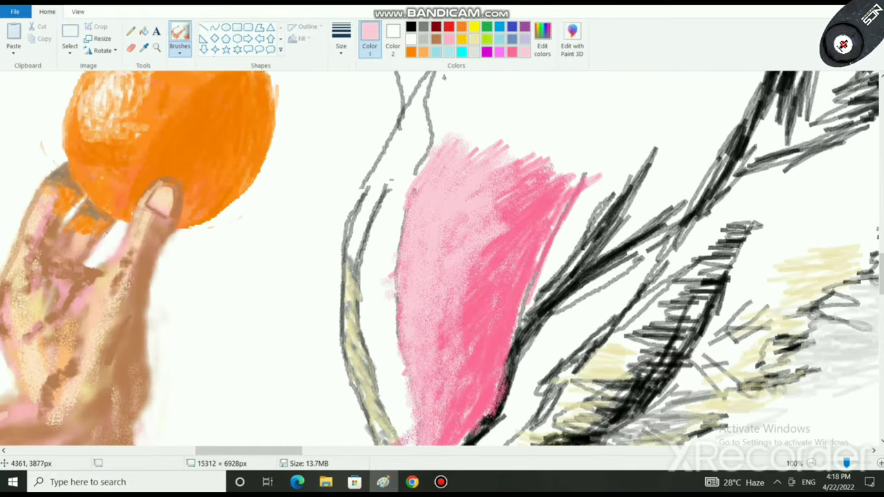
# - Define a paler pink with red 255, green 208 and blue 223, and dab palette red over the large pink area
pyautogui.click(543, 39)
pyautogui.moveTo(576, 168)
pyautogui.mouseDown()
pyautogui.moveTo(575, 158)
pyautogui.moveTo(576, 166)
pyautogui.mouseUp()
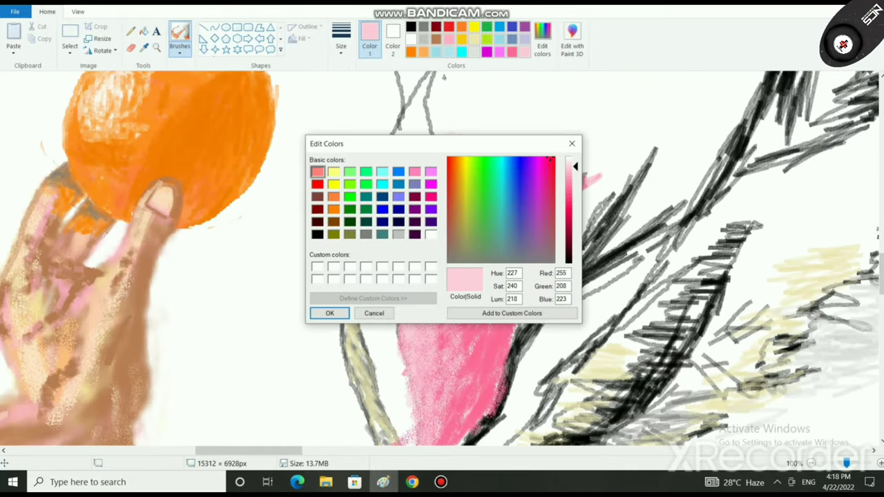
pyautogui.click(329, 313)
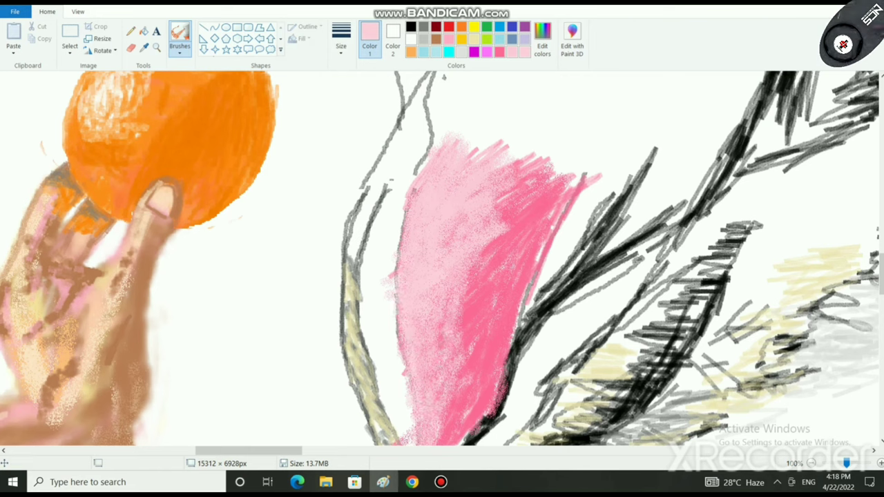
pyautogui.click(448, 26)
pyautogui.moveTo(489, 214)
pyautogui.mouseDown()
pyautogui.moveTo(458, 324)
pyautogui.moveTo(495, 257)
pyautogui.moveTo(449, 434)
pyautogui.moveTo(543, 200)
pyautogui.moveTo(432, 301)
pyautogui.moveTo(408, 173)
pyautogui.moveTo(483, 180)
pyautogui.moveTo(449, 429)
pyautogui.moveTo(415, 291)
pyautogui.mouseUp()
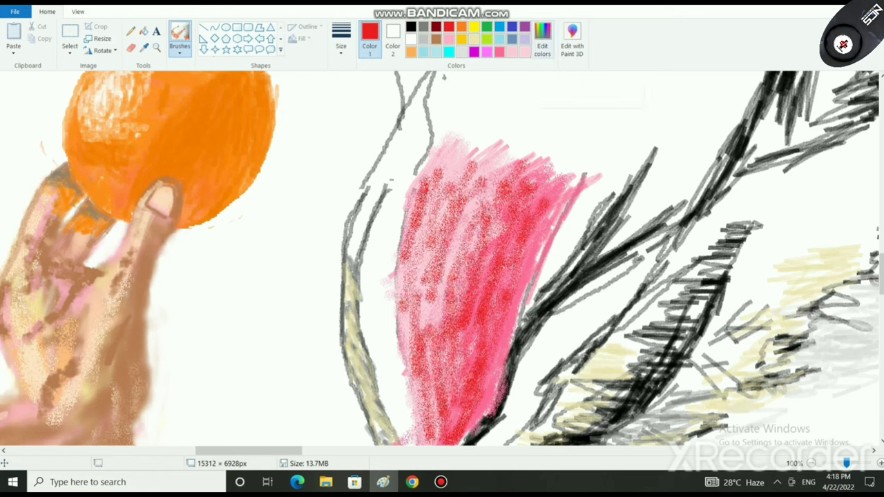
# - Define a very pale pink with red 253, green 221 and blue 223, and airbrush it over the area's left half
pyautogui.click(543, 42)
pyautogui.moveTo(574, 207); pyautogui.dragTo(575, 164)
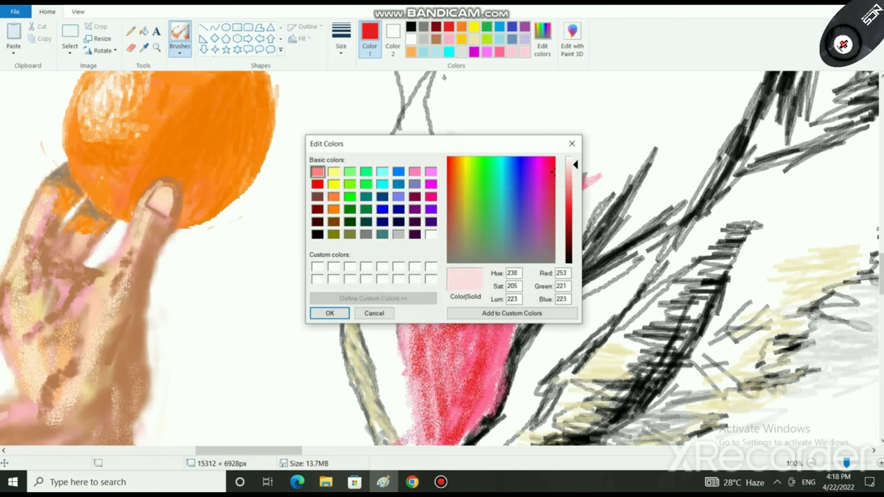
pyautogui.click(330, 313)
pyautogui.moveTo(477, 221)
pyautogui.mouseDown()
pyautogui.moveTo(442, 297)
pyautogui.moveTo(418, 187)
pyautogui.moveTo(439, 173)
pyautogui.moveTo(456, 256)
pyautogui.moveTo(445, 221)
pyautogui.moveTo(415, 235)
pyautogui.moveTo(401, 273)
pyautogui.moveTo(429, 346)
pyautogui.mouseUp()
pyautogui.moveTo(434, 273)
pyautogui.mouseDown()
pyautogui.moveTo(459, 283)
pyautogui.moveTo(485, 191)
pyautogui.moveTo(472, 185)
pyautogui.mouseUp()
pyautogui.scroll(-3, 450, 258)
pyautogui.moveTo(449, 311)
pyautogui.mouseDown()
pyautogui.moveTo(442, 228)
pyautogui.moveTo(429, 356)
pyautogui.moveTo(418, 242)
pyautogui.moveTo(401, 224)
pyautogui.moveTo(424, 284)
pyautogui.moveTo(414, 221)
pyautogui.mouseUp()
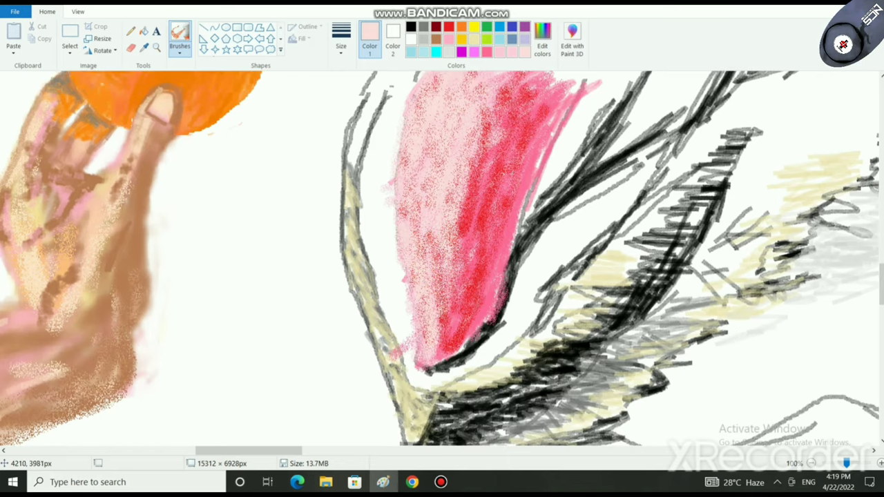
# - Soften the red with light pink and deeper pink airbrushing over the right half and upper edge of the large pink area
pyautogui.scroll(3, 442, 255)
pyautogui.click(512, 52)
pyautogui.moveTo(501, 287)
pyautogui.mouseDown()
pyautogui.moveTo(482, 238)
pyautogui.moveTo(520, 173)
pyautogui.mouseUp()
pyautogui.click(486, 52)
pyautogui.moveTo(498, 283)
pyautogui.mouseDown()
pyautogui.moveTo(518, 255)
pyautogui.moveTo(504, 318)
pyautogui.moveTo(513, 211)
pyautogui.moveTo(482, 204)
pyautogui.moveTo(462, 315)
pyautogui.moveTo(513, 185)
pyautogui.moveTo(483, 154)
pyautogui.moveTo(514, 149)
pyautogui.mouseUp()
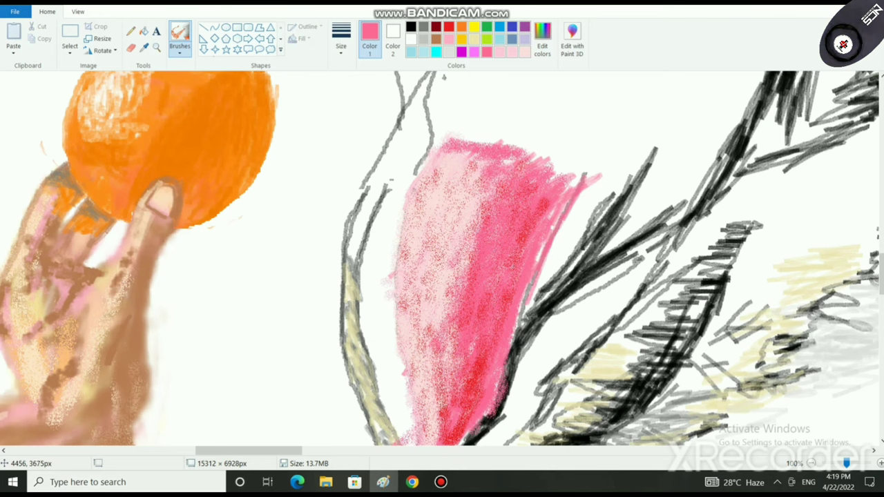
pyautogui.scroll(-3, 497, 172)
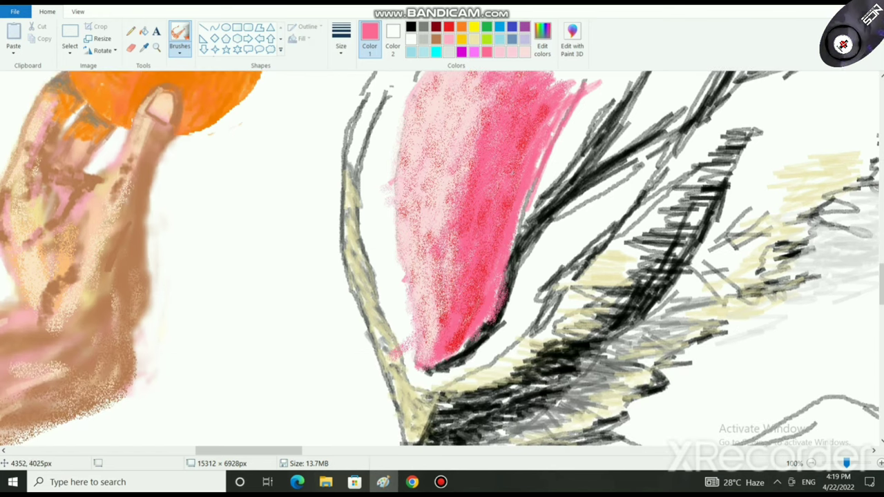
pyautogui.moveTo(537, 121)
pyautogui.mouseDown()
pyautogui.moveTo(488, 193)
pyautogui.moveTo(442, 300)
pyautogui.moveTo(436, 231)
pyautogui.mouseUp()
# - Examine the whole drawing, from the furry creature and its tusks down to the photographer's arms and the pink area
pyautogui.scroll(-3, 478, 314)
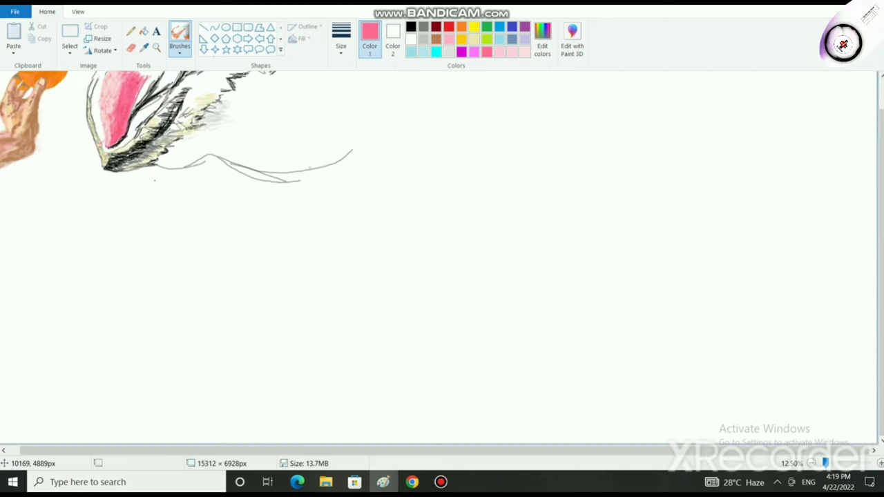
pyautogui.scroll(1, 579, 311)
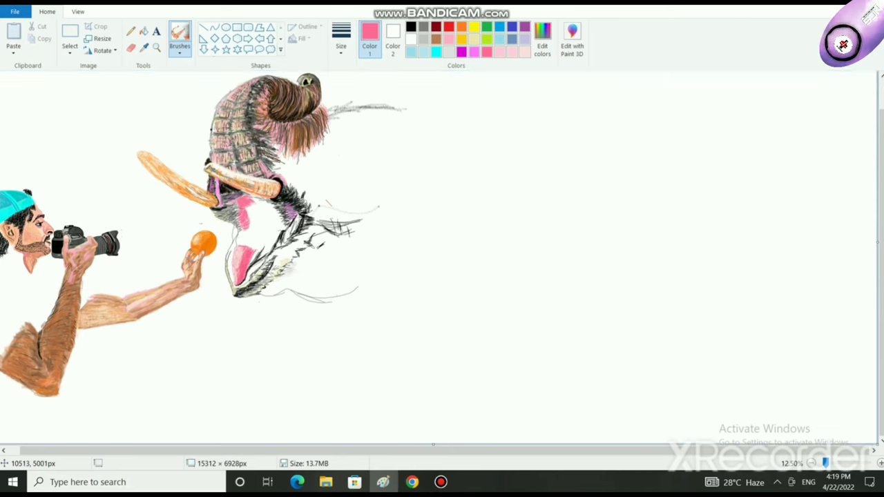
pyautogui.scroll(1, 583, 360)
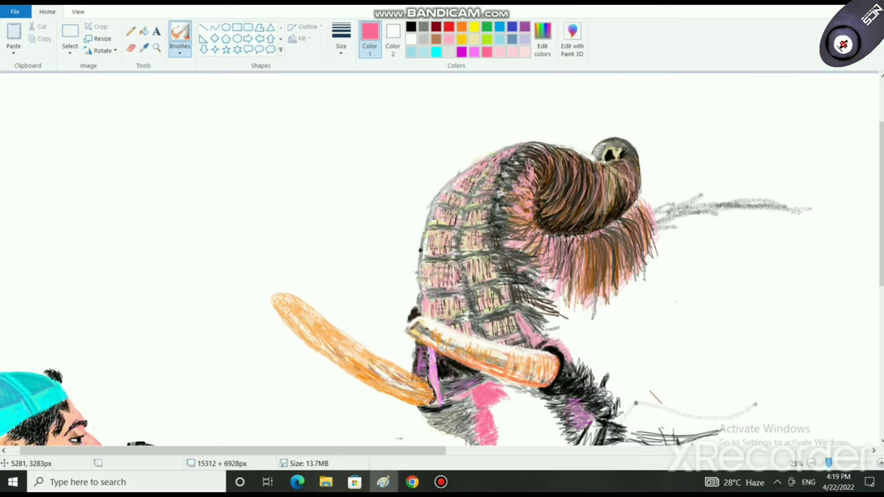
pyautogui.scroll(-1, 613, 368)
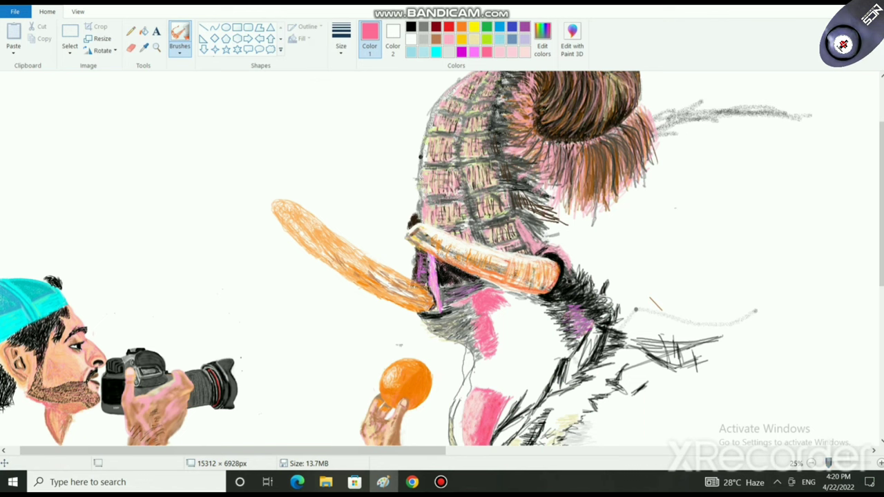
pyautogui.scroll(1, 443, 259)
pyautogui.scroll(-3, 442, 259)
pyautogui.scroll(1, 442, 259)
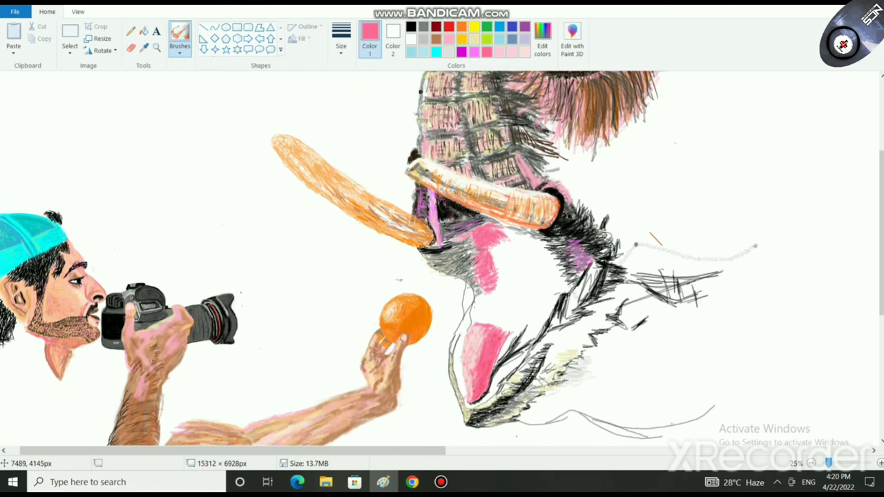
pyautogui.scroll(-1, 442, 259)
pyautogui.scroll(2, 442, 259)
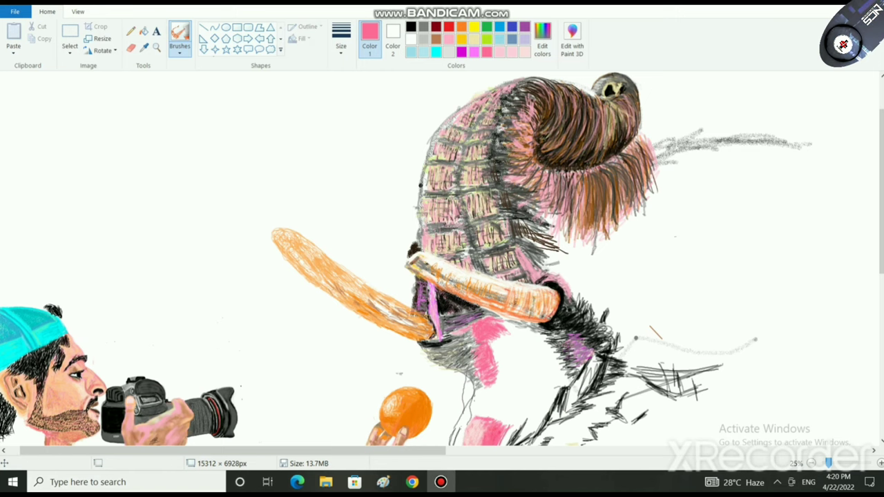
pyautogui.scroll(-4, 442, 259)
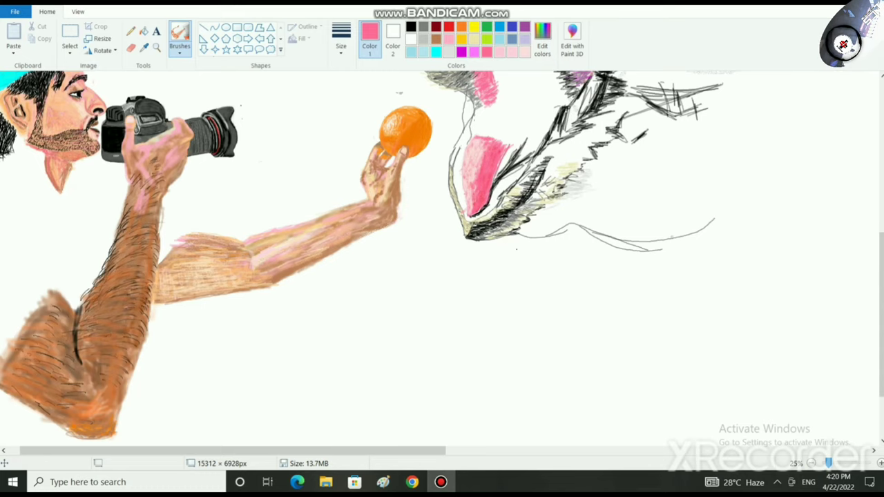
# - Shade the large pink area with alternating grey and light pink strokes, and pick the palest pink
pyautogui.click(424, 27)
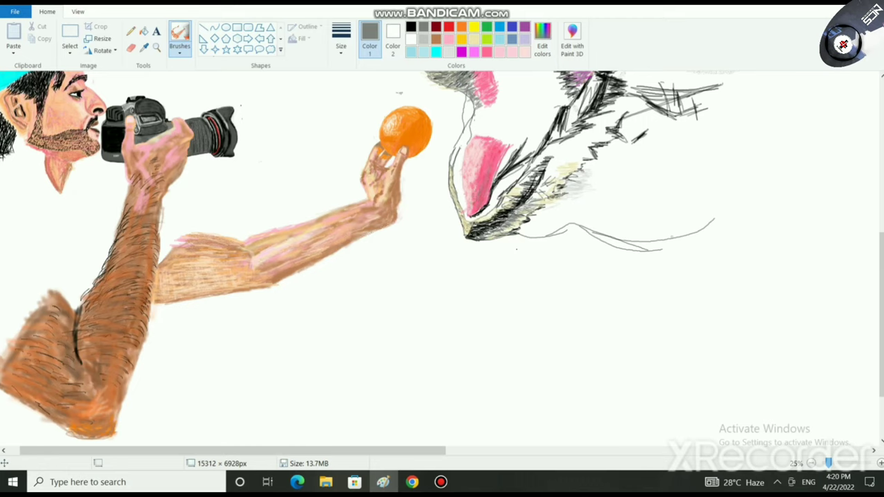
pyautogui.click(499, 52)
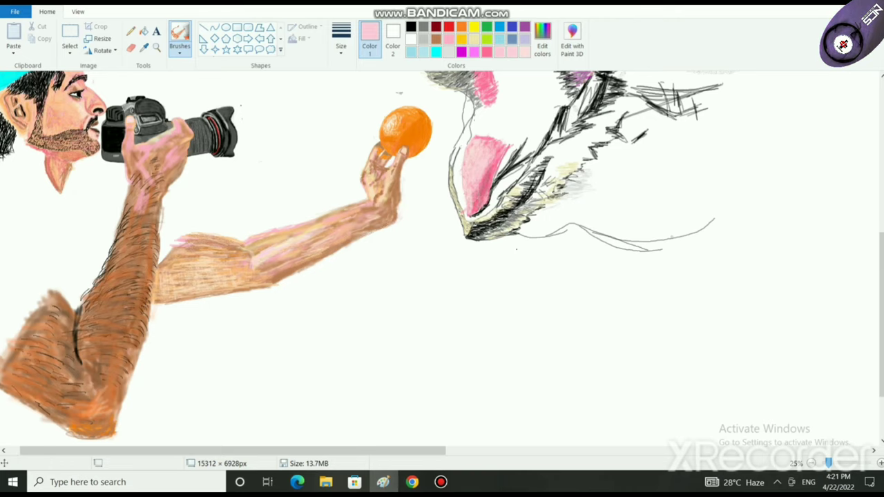
pyautogui.click(423, 27)
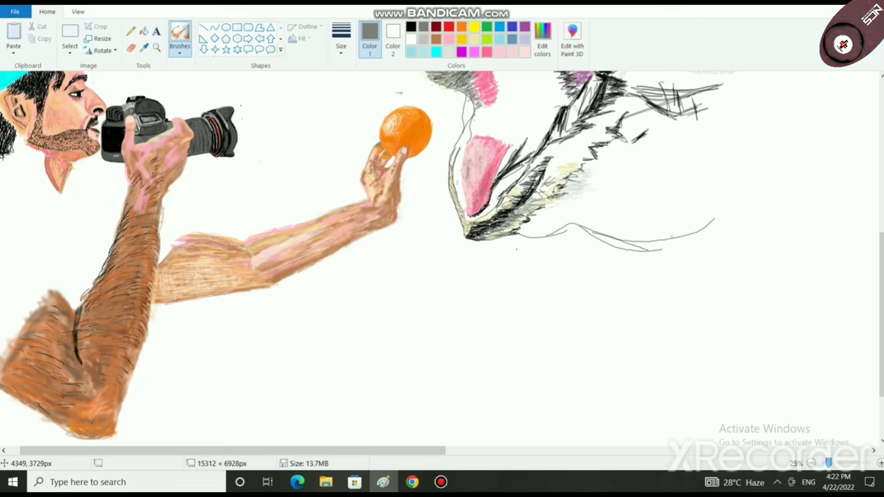
pyautogui.moveTo(482, 147)
pyautogui.mouseDown()
pyautogui.moveTo(486, 166)
pyautogui.moveTo(474, 154)
pyautogui.mouseUp()
pyautogui.click(525, 52)
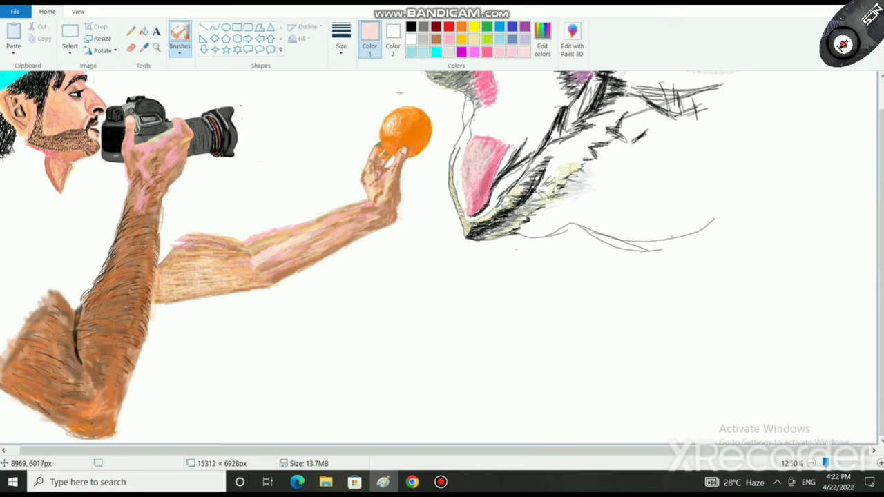
pyautogui.scroll(-1, 503, 235)
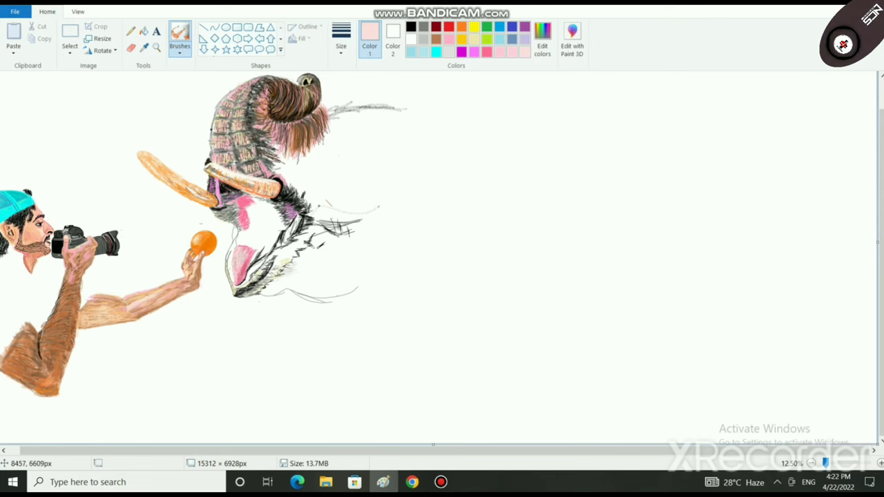
pyautogui.moveTo(825, 463); pyautogui.dragTo(847, 463)
pyautogui.scroll(-10, 290, 401)
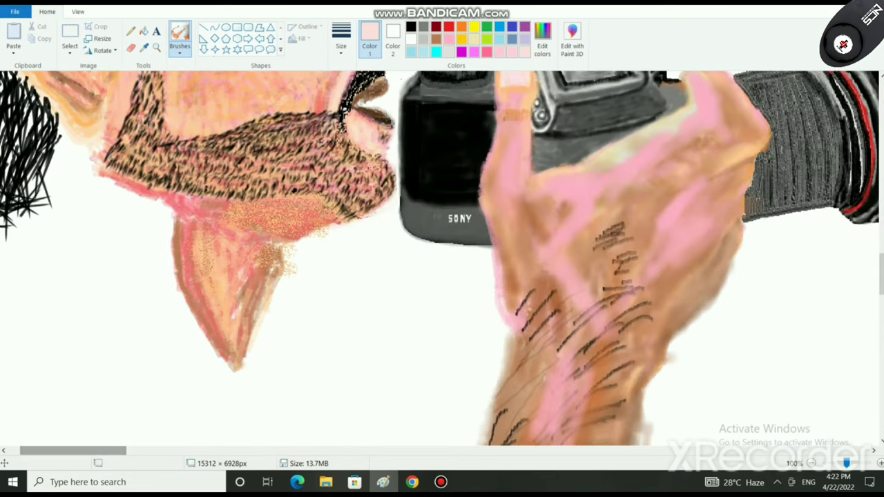
# - Airbrush light pink over the lower right part of the large pink area, and layer deeper pink back over it
pyautogui.hscroll(10, 469, 407)
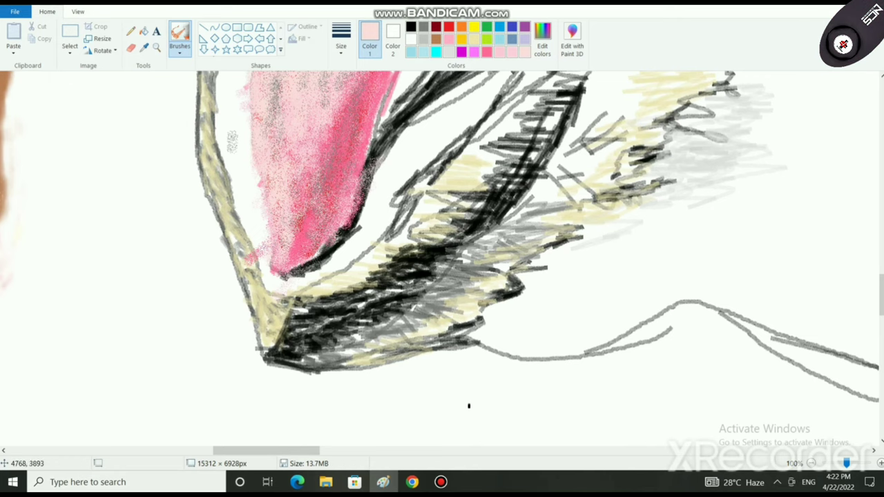
pyautogui.scroll(3, 469, 407)
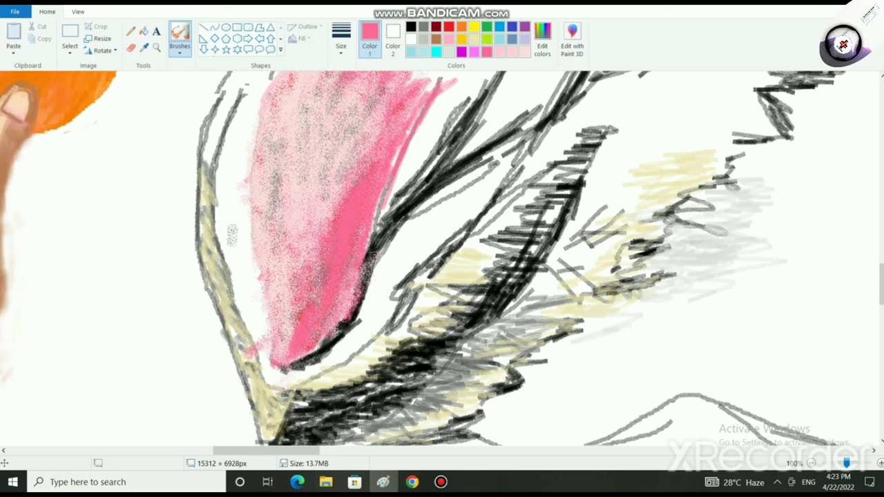
pyautogui.click(499, 52)
pyautogui.moveTo(354, 237)
pyautogui.mouseDown()
pyautogui.moveTo(349, 212)
pyautogui.moveTo(353, 229)
pyautogui.moveTo(365, 200)
pyautogui.moveTo(326, 308)
pyautogui.moveTo(301, 333)
pyautogui.mouseUp()
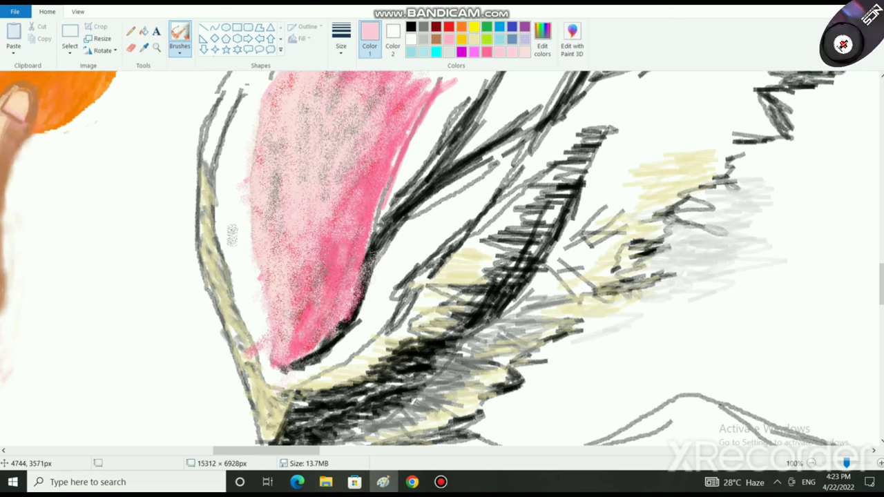
pyautogui.moveTo(359, 229)
pyautogui.mouseDown()
pyautogui.moveTo(368, 208)
pyautogui.moveTo(327, 274)
pyautogui.mouseUp()
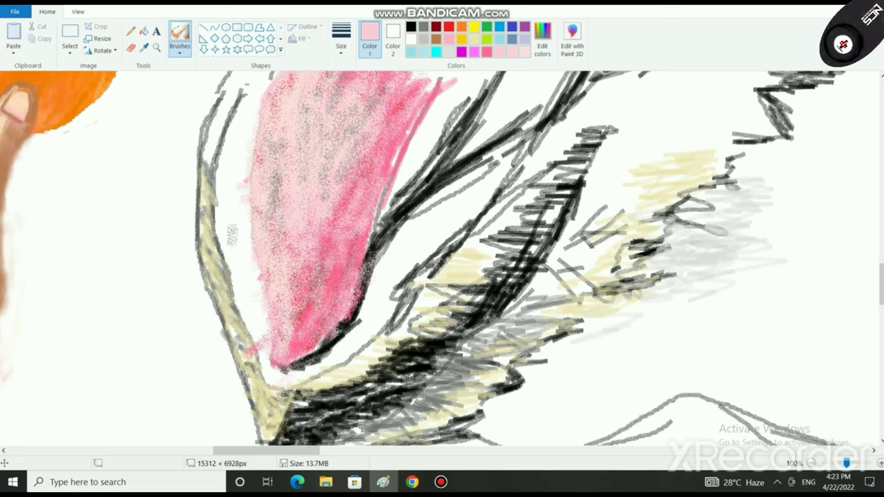
pyautogui.click(486, 51)
pyautogui.moveTo(363, 240)
pyautogui.mouseDown()
pyautogui.moveTo(364, 193)
pyautogui.moveTo(300, 334)
pyautogui.moveTo(383, 138)
pyautogui.mouseUp()
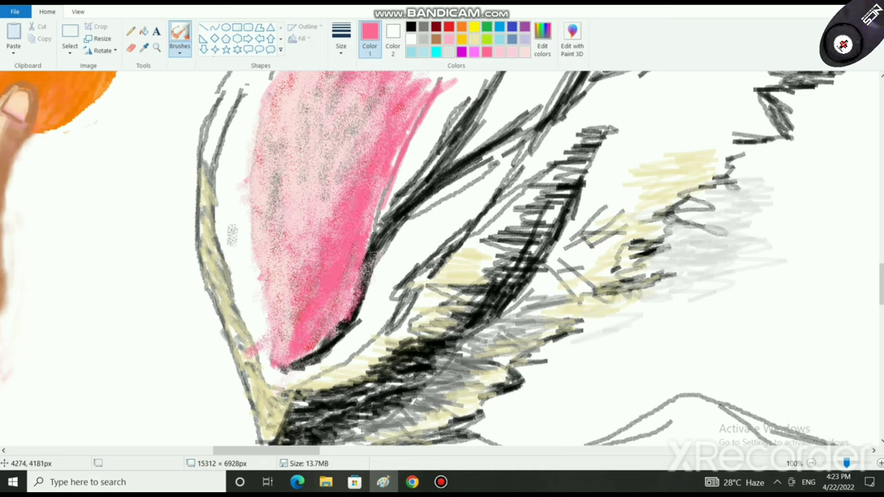
pyautogui.moveTo(304, 308); pyautogui.dragTo(357, 216)
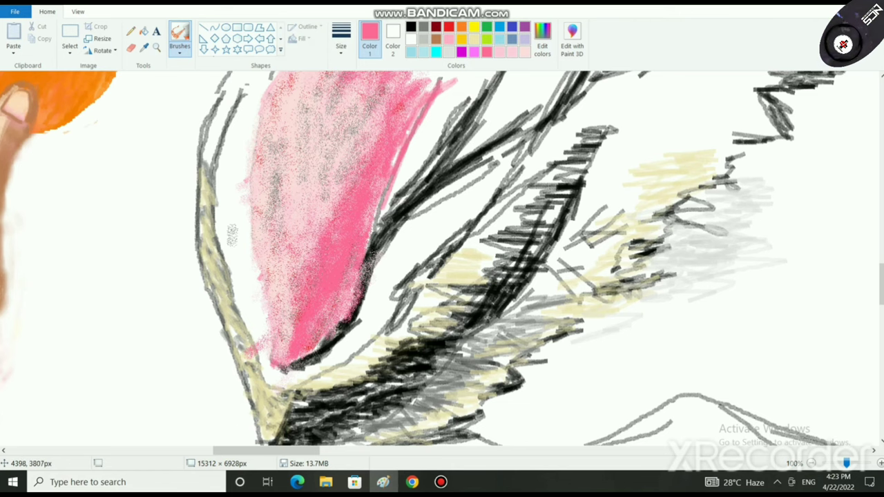
# - Airbrush dark grey shading strokes into the upper middle of the pink area
pyautogui.scroll(2, 411, 242)
pyautogui.scroll(-1, 411, 248)
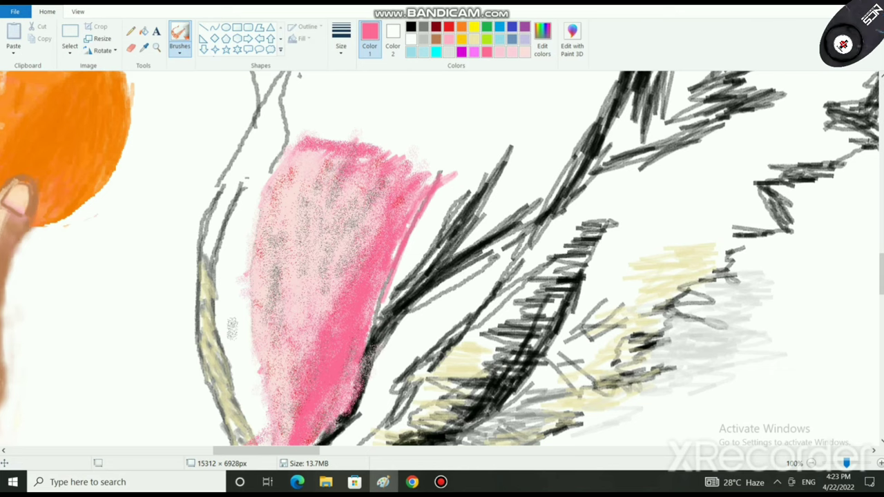
pyautogui.click(423, 26)
pyautogui.moveTo(329, 222); pyautogui.dragTo(330, 257)
pyautogui.moveTo(330, 257)
pyautogui.mouseDown()
pyautogui.moveTo(327, 211)
pyautogui.moveTo(329, 253)
pyautogui.moveTo(319, 248)
pyautogui.mouseUp()
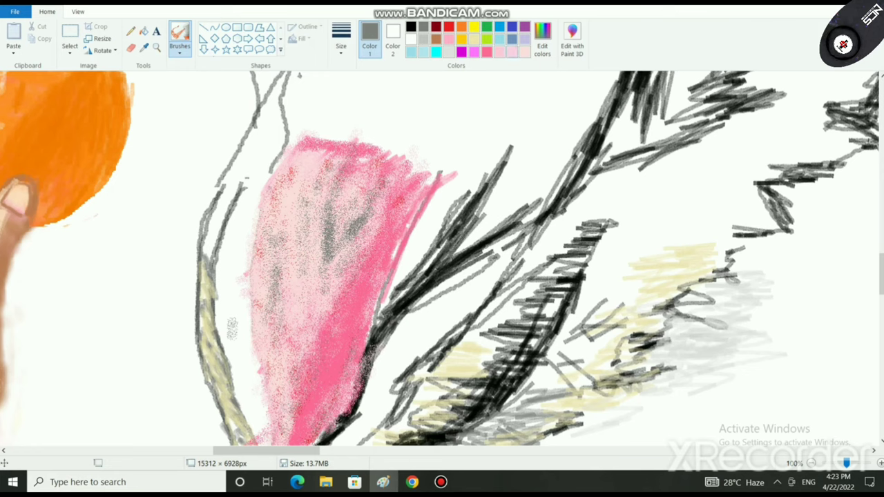
# - Airbrush white highlights beside the grey shading and along the border between the pale and deep pink
pyautogui.click(499, 52)
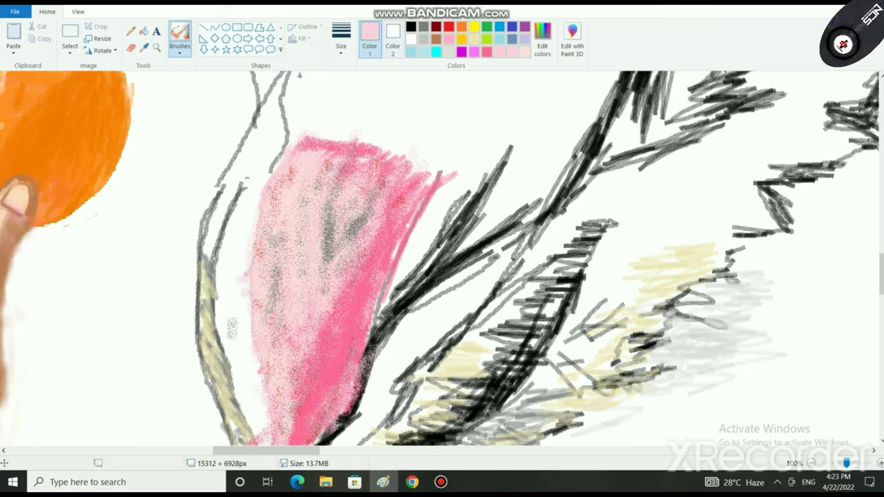
pyautogui.click(411, 38)
pyautogui.moveTo(311, 202); pyautogui.dragTo(312, 274)
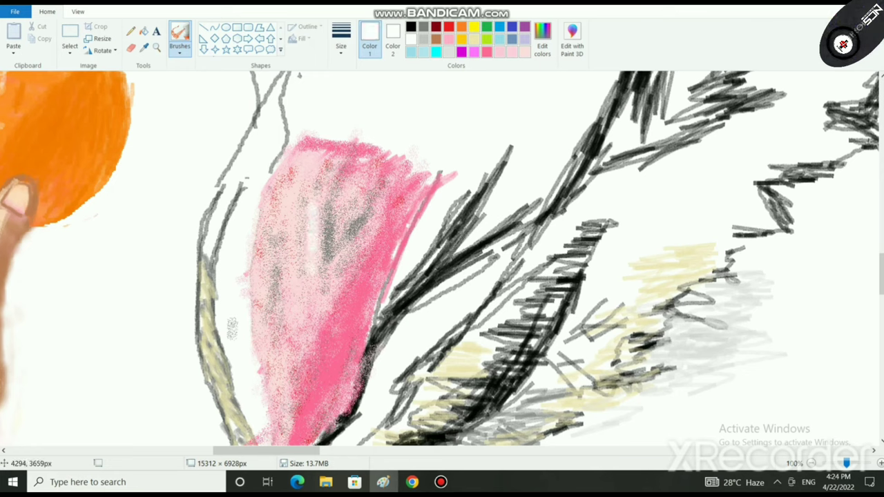
pyautogui.moveTo(308, 205)
pyautogui.mouseDown()
pyautogui.moveTo(302, 265)
pyautogui.moveTo(303, 237)
pyautogui.mouseUp()
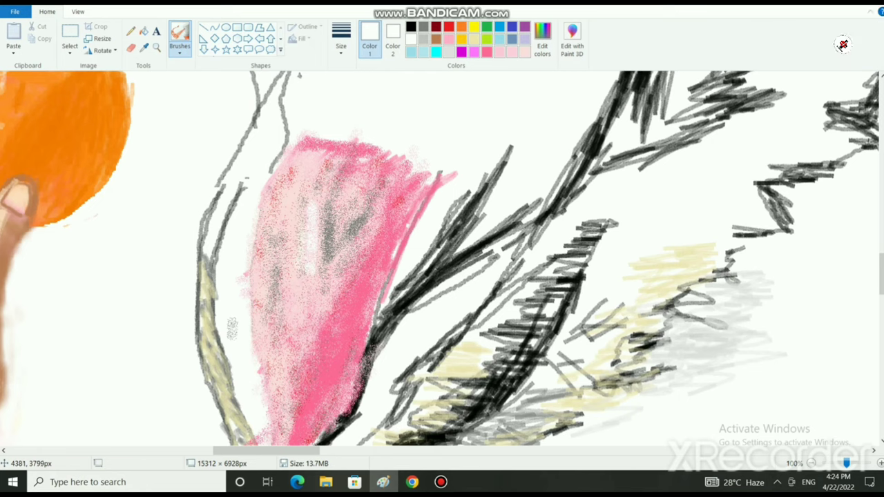
pyautogui.moveTo(345, 261)
pyautogui.mouseDown()
pyautogui.moveTo(311, 319)
pyautogui.moveTo(341, 277)
pyautogui.mouseUp()
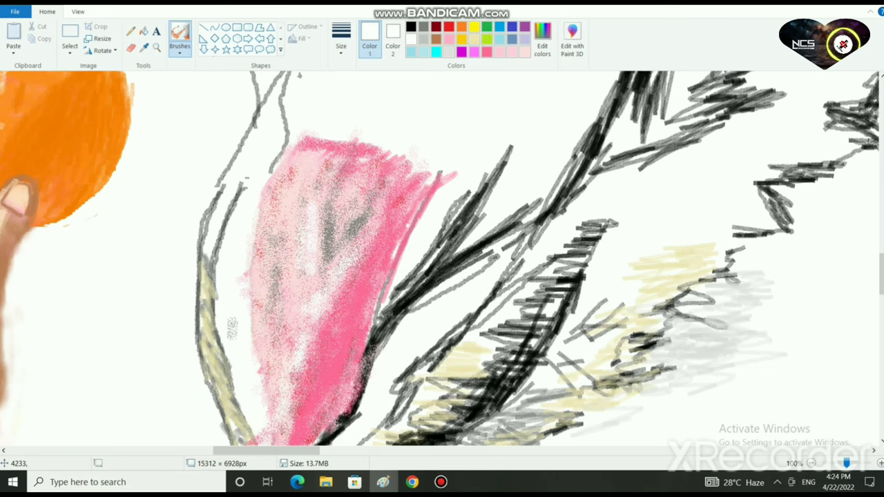
# - Extend the deep pink of the area's lower right half inward over the white border with airbrush strokes
pyautogui.scroll(-3, 469, 406)
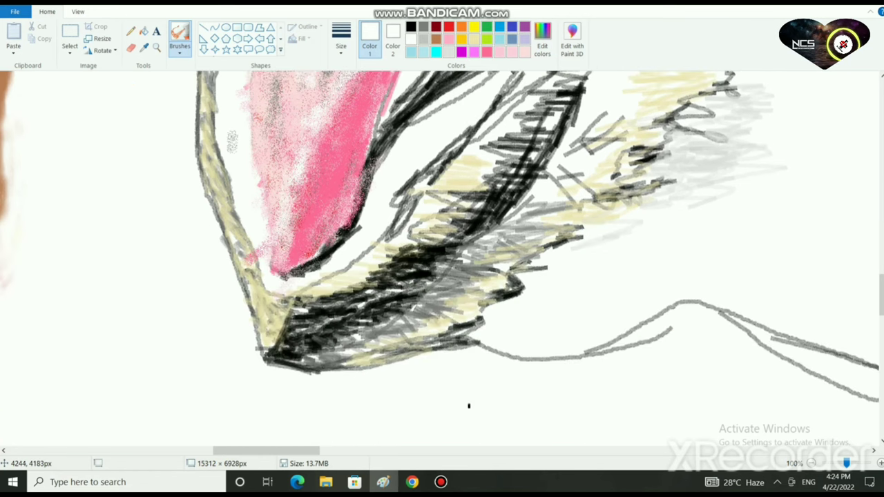
pyautogui.scroll(4, 469, 406)
pyautogui.scroll(-1, 469, 406)
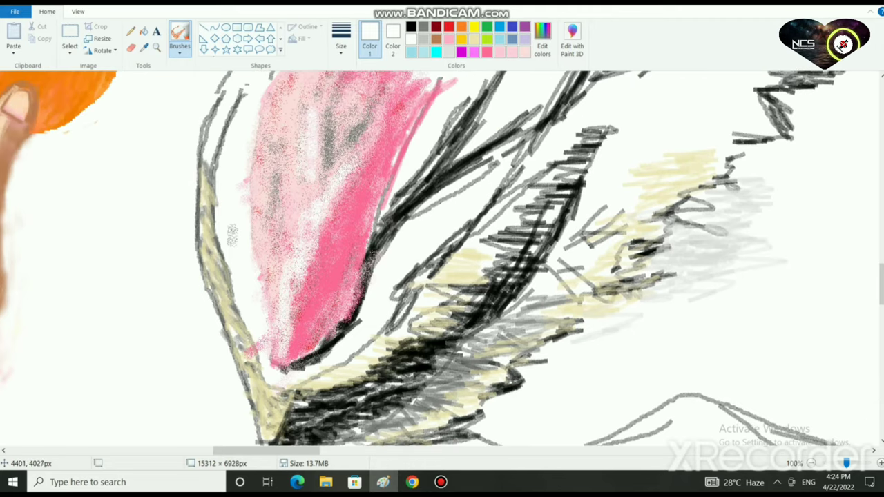
pyautogui.click(487, 51)
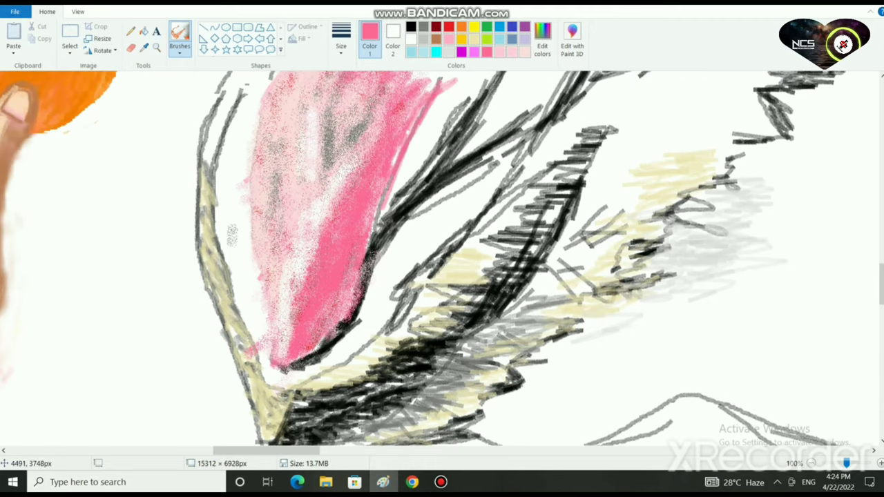
pyautogui.moveTo(343, 220)
pyautogui.mouseDown()
pyautogui.moveTo(344, 194)
pyautogui.moveTo(308, 239)
pyautogui.moveTo(293, 293)
pyautogui.mouseUp()
pyautogui.moveTo(318, 234); pyautogui.dragTo(288, 333)
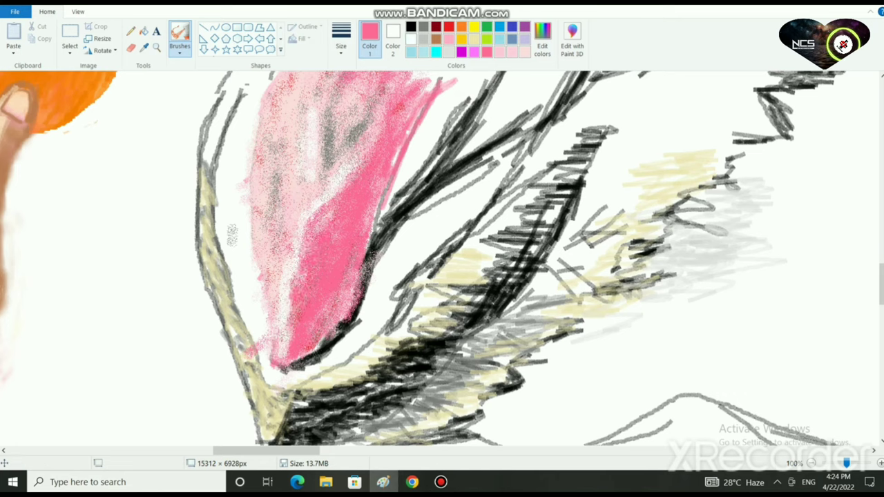
# - Airbrush white down the lower left part of the pink area, and blend its left edge with light pink
pyautogui.click(411, 39)
pyautogui.moveTo(265, 235)
pyautogui.mouseDown()
pyautogui.moveTo(260, 211)
pyautogui.moveTo(275, 365)
pyautogui.mouseUp()
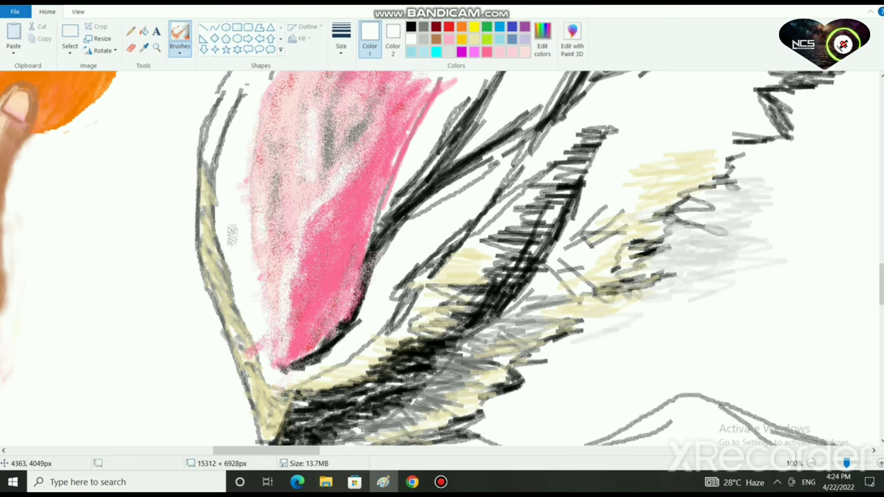
pyautogui.click(499, 51)
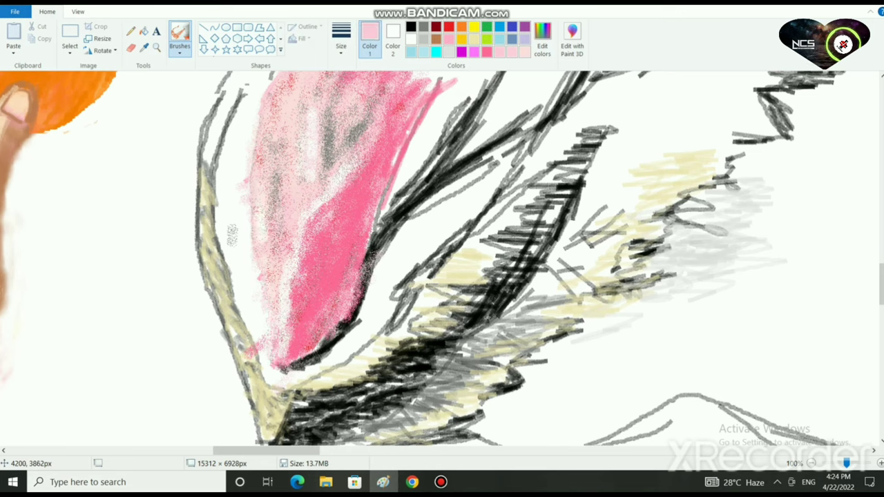
pyautogui.moveTo(265, 297); pyautogui.dragTo(268, 338)
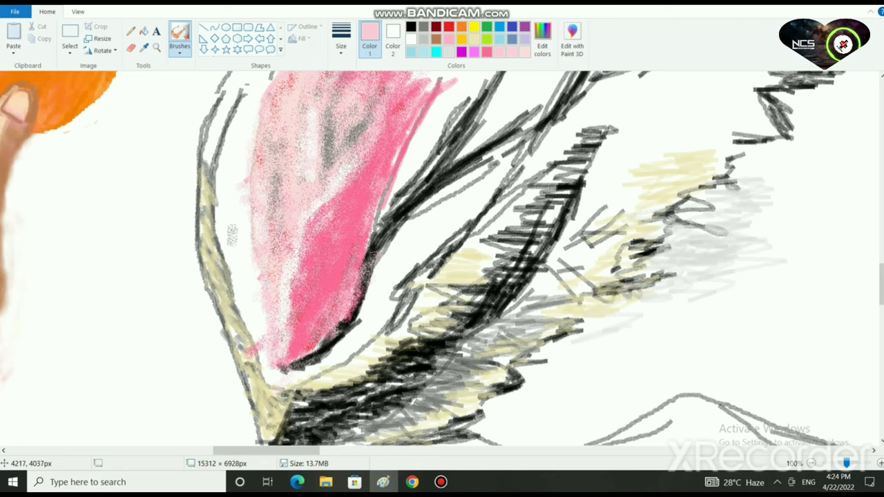
pyautogui.moveTo(260, 290); pyautogui.dragTo(250, 248)
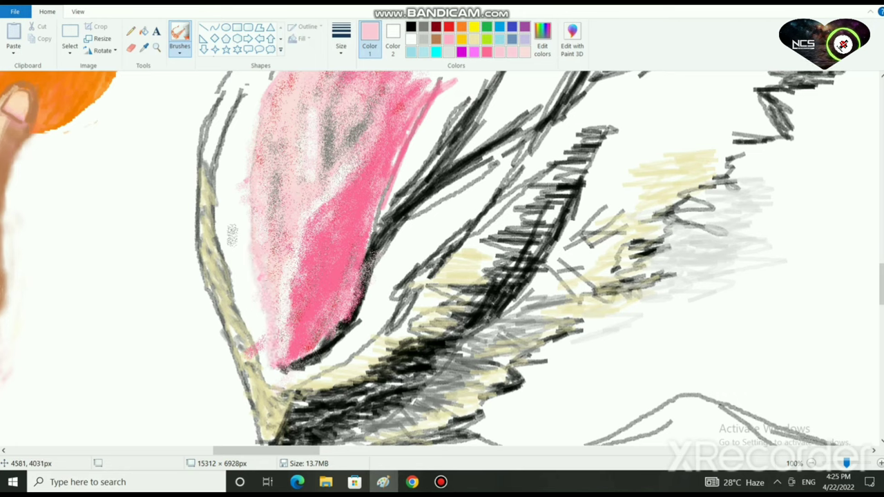
# - Add black airbrush specks around the pink area's lower tip, and touch up its dark lower edge with white
pyautogui.click(411, 26)
pyautogui.moveTo(248, 304)
pyautogui.mouseDown()
pyautogui.moveTo(261, 336)
pyautogui.moveTo(263, 304)
pyautogui.moveTo(271, 366)
pyautogui.moveTo(324, 361)
pyautogui.moveTo(318, 355)
pyautogui.mouseUp()
pyautogui.click(411, 39)
pyautogui.moveTo(351, 330); pyautogui.dragTo(358, 322)
# - Add deep pink accents and a light grey spot to the left half of the pink area
pyautogui.scroll(2, 357, 315)
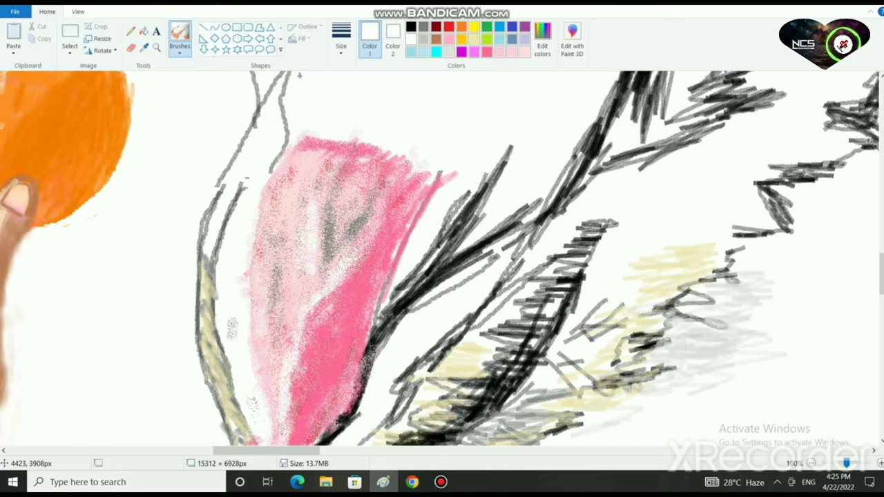
pyautogui.click(487, 51)
pyautogui.moveTo(290, 283)
pyautogui.mouseDown()
pyautogui.moveTo(283, 312)
pyautogui.moveTo(287, 281)
pyautogui.mouseUp()
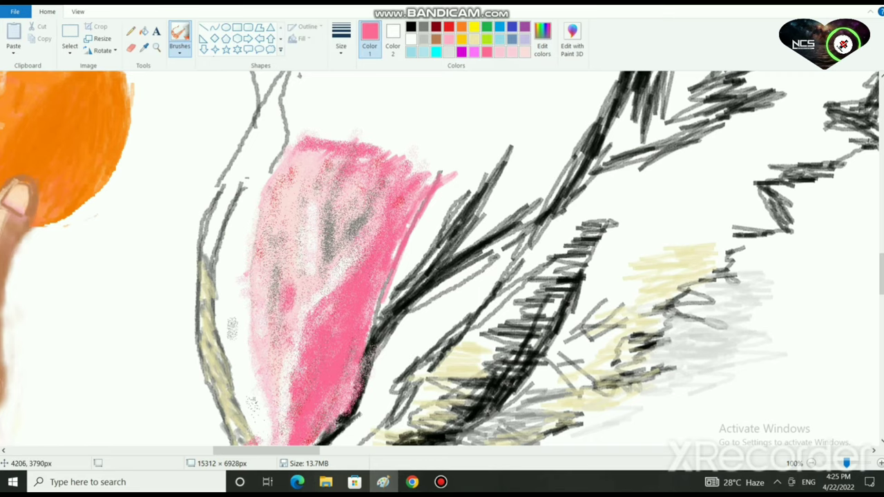
pyautogui.moveTo(282, 242); pyautogui.dragTo(297, 200)
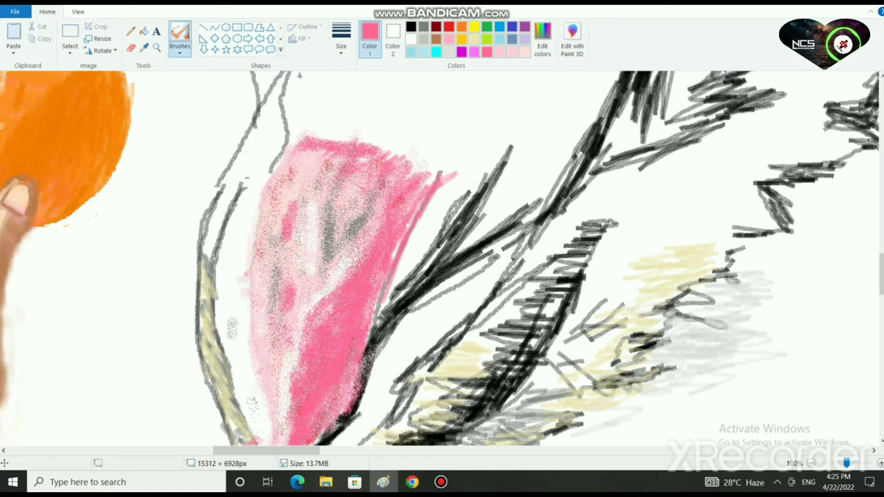
pyautogui.moveTo(275, 235)
pyautogui.mouseDown()
pyautogui.moveTo(286, 205)
pyautogui.moveTo(266, 222)
pyautogui.moveTo(286, 249)
pyautogui.mouseUp()
pyautogui.click(423, 39)
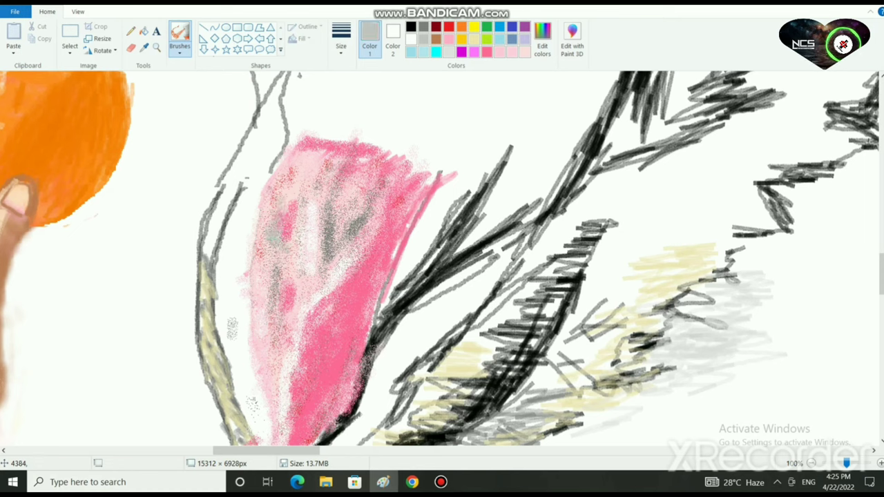
# - Airbrush a wider white highlight along the lower left border of the deep pink section
pyautogui.scroll(-2, 468, 405)
pyautogui.scroll(1, 377, 300)
pyautogui.click(412, 39)
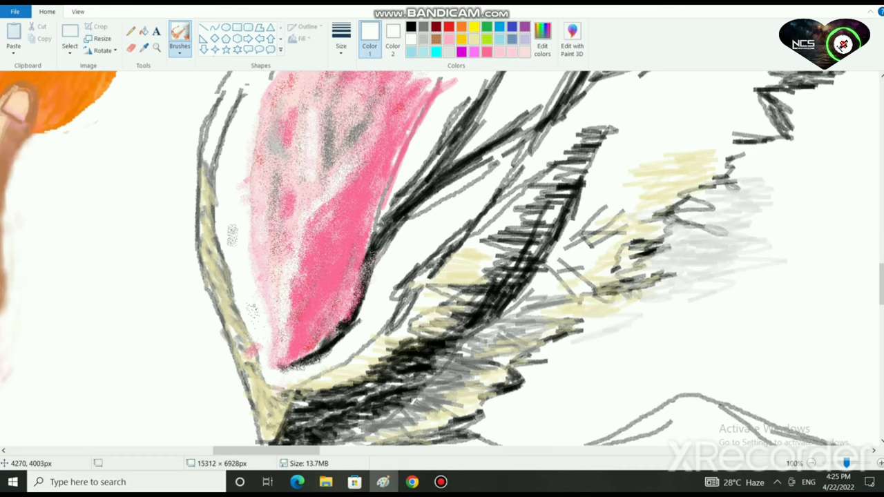
pyautogui.moveTo(294, 279)
pyautogui.mouseDown()
pyautogui.moveTo(282, 340)
pyautogui.moveTo(299, 314)
pyautogui.moveTo(311, 206)
pyautogui.moveTo(292, 323)
pyautogui.moveTo(304, 301)
pyautogui.moveTo(293, 332)
pyautogui.mouseUp()
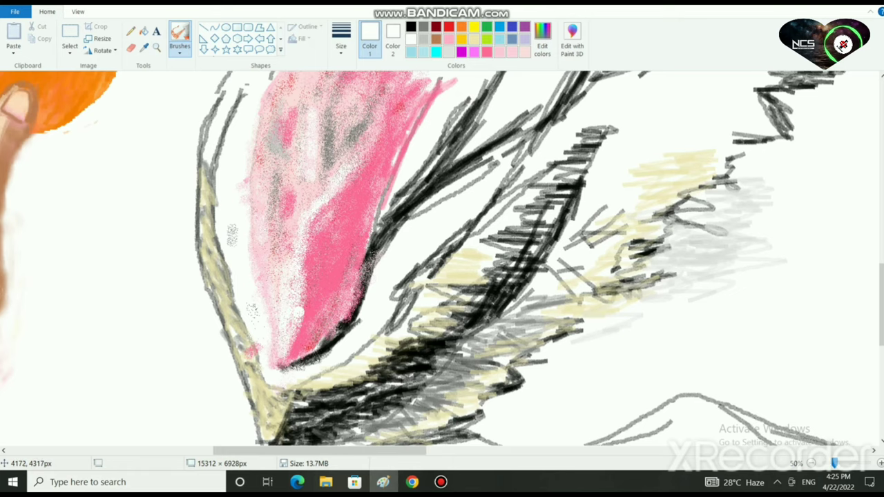
pyautogui.keyDown('ctrl'); pyautogui.scroll(-3, 313, 374); pyautogui.keyUp('ctrl')
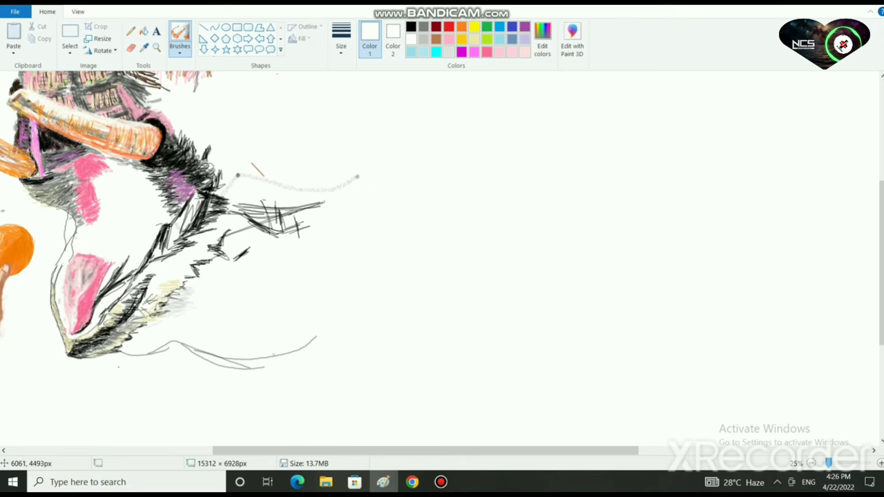
pyautogui.scroll(4, 90, 294)
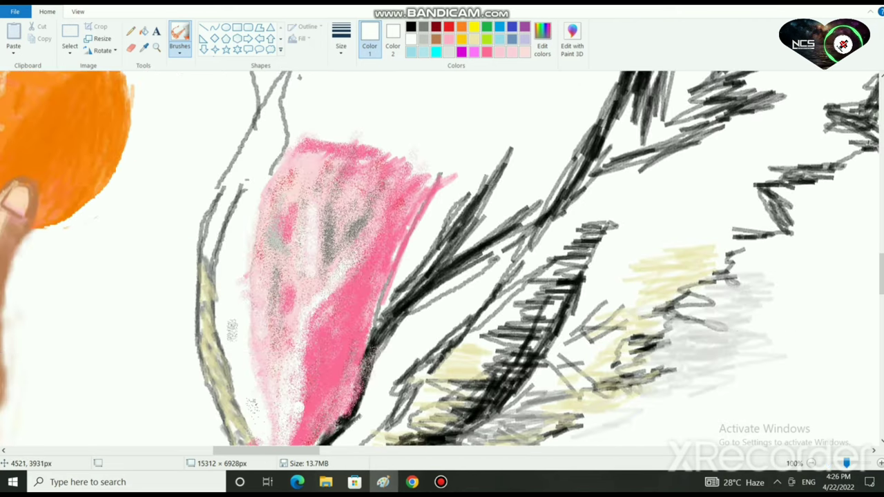
# - Thicken the pink area's right edge with deep pink and extend it up to a pointed tip
pyautogui.scroll(-3, 442, 259)
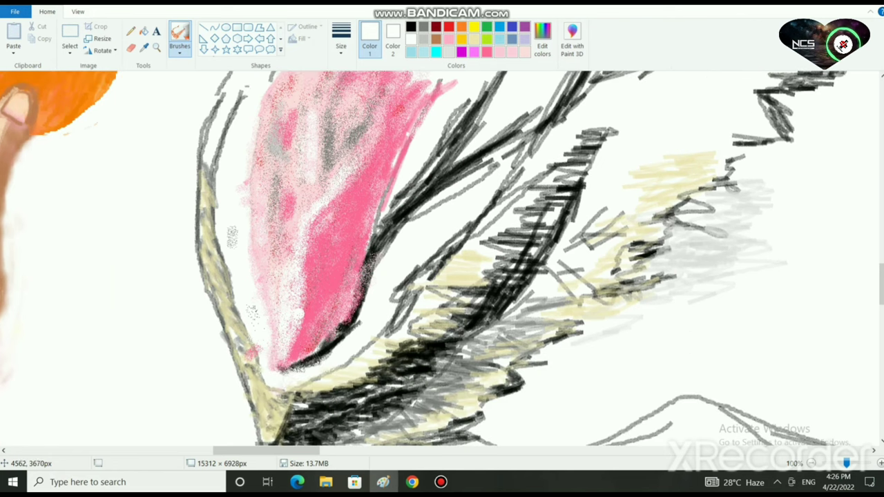
pyautogui.click(487, 52)
pyautogui.moveTo(448, 90)
pyautogui.mouseDown()
pyautogui.moveTo(366, 219)
pyautogui.moveTo(409, 125)
pyautogui.moveTo(439, 94)
pyautogui.moveTo(381, 212)
pyautogui.moveTo(450, 83)
pyautogui.mouseUp()
pyautogui.scroll(3, 456, 78)
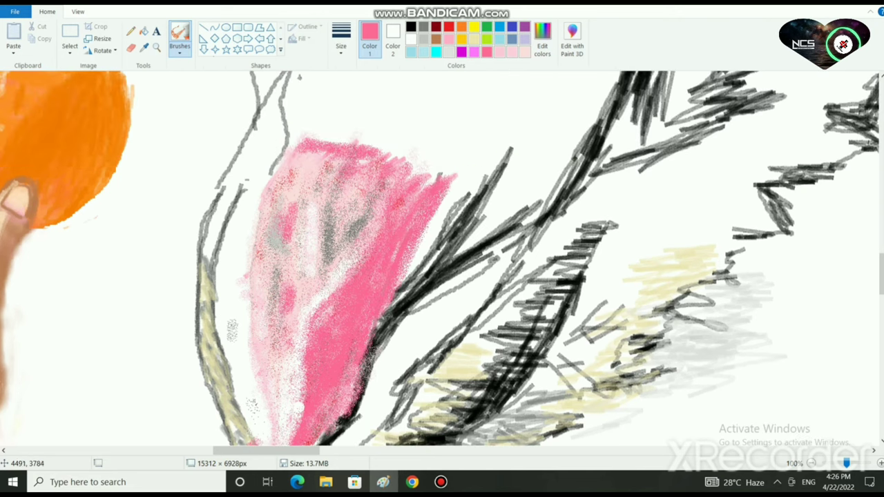
pyautogui.moveTo(391, 268)
pyautogui.mouseDown()
pyautogui.moveTo(451, 166)
pyautogui.moveTo(474, 161)
pyautogui.moveTo(464, 156)
pyautogui.mouseUp()
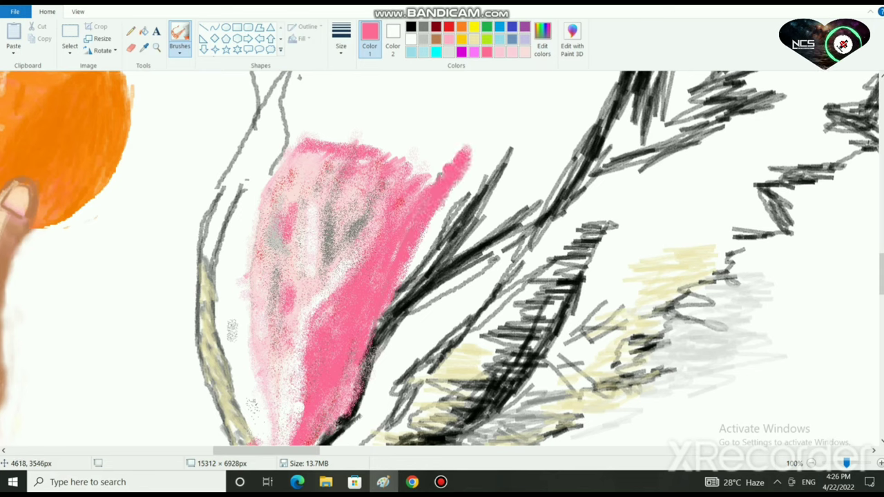
# - Fill a rounded top onto the pink area with light pink, and blend it downward with the palest pink
pyautogui.click(499, 52)
pyautogui.moveTo(322, 136)
pyautogui.mouseDown()
pyautogui.moveTo(315, 133)
pyautogui.moveTo(412, 144)
pyautogui.moveTo(309, 144)
pyautogui.moveTo(388, 131)
pyautogui.moveTo(459, 151)
pyautogui.moveTo(355, 148)
pyautogui.moveTo(450, 141)
pyautogui.moveTo(414, 126)
pyautogui.moveTo(423, 173)
pyautogui.moveTo(438, 161)
pyautogui.moveTo(368, 147)
pyautogui.moveTo(312, 150)
pyautogui.moveTo(322, 145)
pyautogui.mouseUp()
pyautogui.click(524, 52)
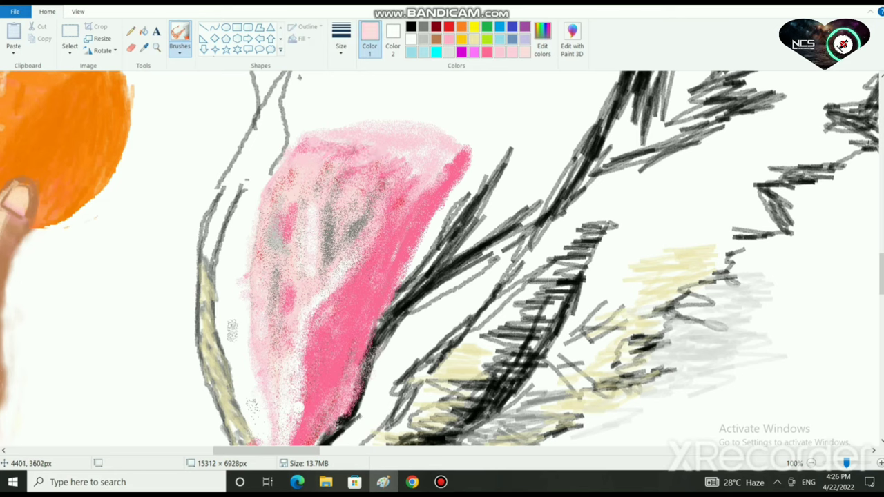
pyautogui.moveTo(368, 172)
pyautogui.mouseDown()
pyautogui.moveTo(415, 154)
pyautogui.moveTo(376, 141)
pyautogui.moveTo(297, 151)
pyautogui.moveTo(358, 153)
pyautogui.moveTo(373, 167)
pyautogui.moveTo(345, 182)
pyautogui.moveTo(382, 170)
pyautogui.moveTo(456, 181)
pyautogui.moveTo(432, 201)
pyautogui.mouseUp()
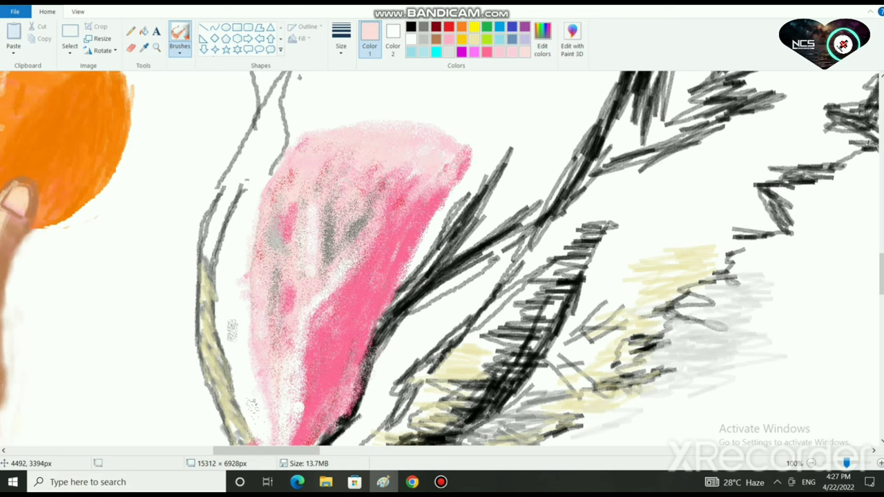
# - Airbrush a round light grey patch near the pink area's upper right tip and dark grey shading across the deep pink section
pyautogui.click(423, 39)
pyautogui.moveTo(453, 148)
pyautogui.mouseDown()
pyautogui.moveTo(419, 158)
pyautogui.moveTo(420, 176)
pyautogui.moveTo(446, 181)
pyautogui.moveTo(450, 171)
pyautogui.moveTo(428, 181)
pyautogui.moveTo(426, 153)
pyautogui.moveTo(449, 183)
pyautogui.moveTo(455, 170)
pyautogui.moveTo(432, 150)
pyautogui.moveTo(463, 168)
pyautogui.moveTo(443, 196)
pyautogui.mouseUp()
pyautogui.click(423, 27)
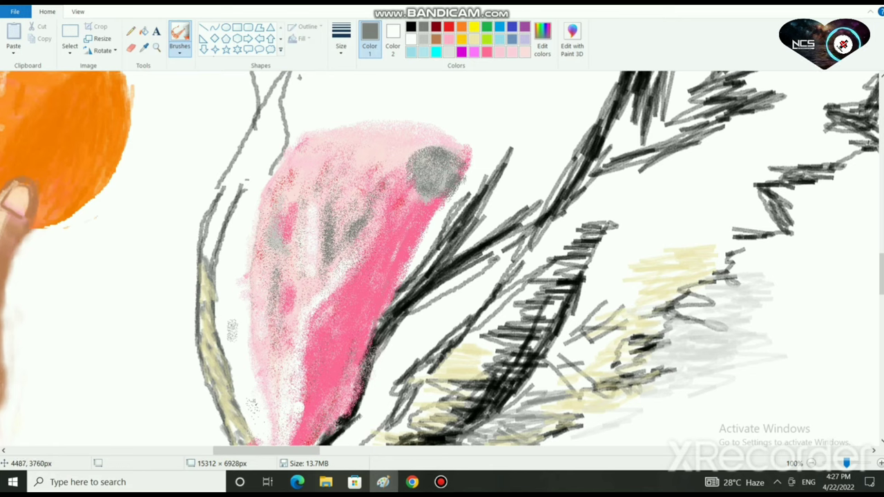
pyautogui.moveTo(366, 290)
pyautogui.mouseDown()
pyautogui.moveTo(322, 318)
pyautogui.moveTo(359, 283)
pyautogui.mouseUp()
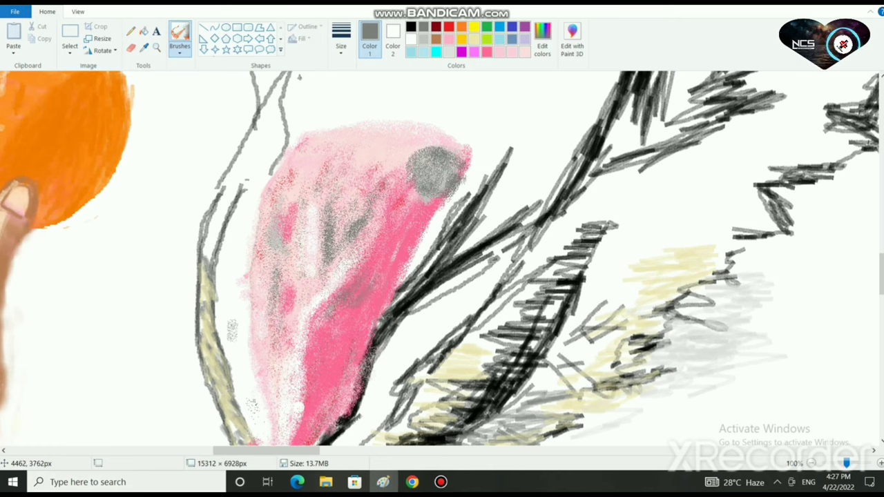
# - Airbrush dark grey shading down the left border of the deep pink section and along its narrow upper right part
pyautogui.scroll(-3, 324, 235)
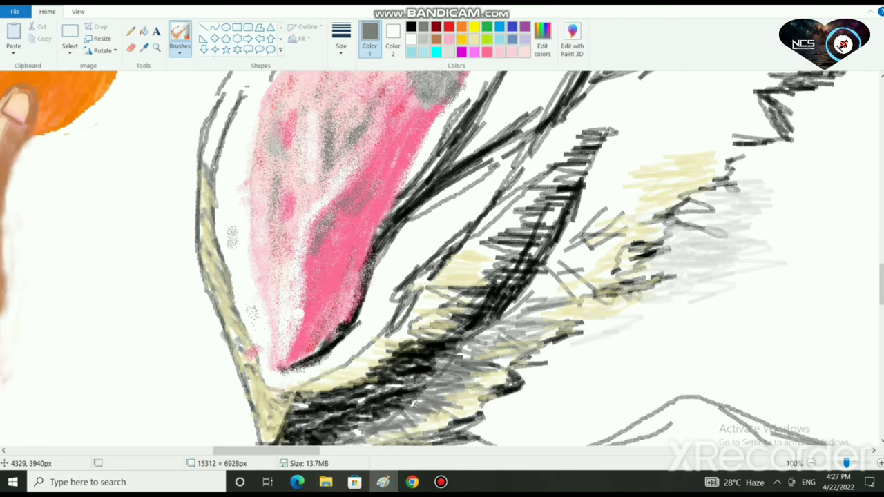
pyautogui.moveTo(325, 219); pyautogui.dragTo(303, 338)
pyautogui.scroll(3, 442, 259)
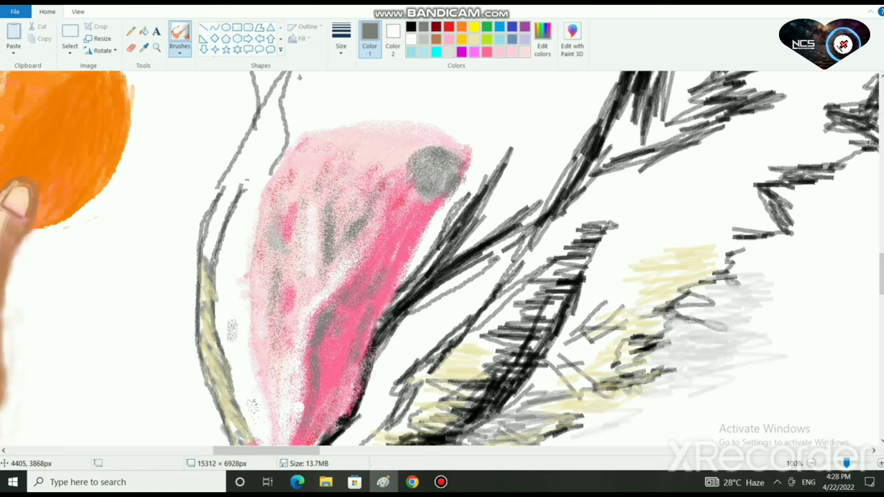
pyautogui.moveTo(394, 258)
pyautogui.mouseDown()
pyautogui.moveTo(378, 272)
pyautogui.moveTo(408, 244)
pyautogui.moveTo(429, 196)
pyautogui.mouseUp()
pyautogui.scroll(-3, 442, 259)
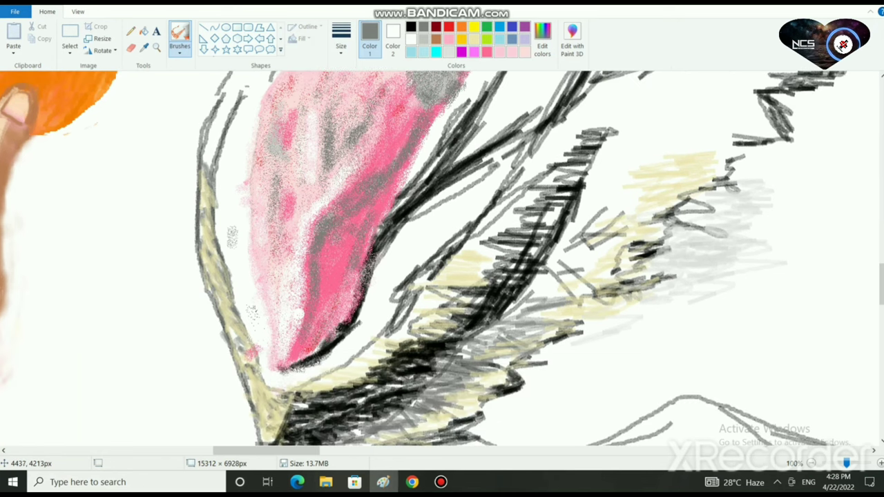
# - Airbrush light pink and light grey touches inside the lower half of the deep pink section
pyautogui.click(486, 52)
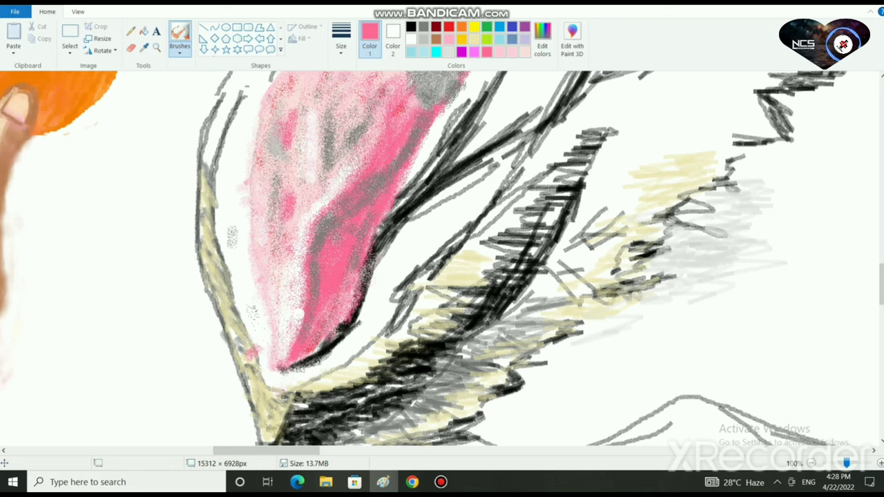
pyautogui.click(500, 52)
pyautogui.moveTo(343, 214)
pyautogui.mouseDown()
pyautogui.moveTo(322, 241)
pyautogui.moveTo(322, 275)
pyautogui.mouseUp()
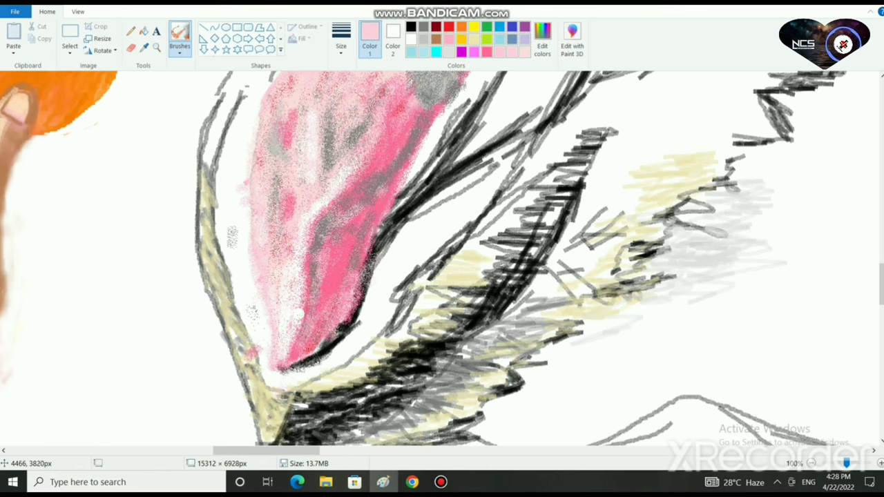
pyautogui.click(423, 40)
pyautogui.moveTo(367, 206)
pyautogui.mouseDown()
pyautogui.moveTo(338, 237)
pyautogui.moveTo(332, 278)
pyautogui.mouseUp()
# - View the whole drawing in full screen
pyautogui.keyDown('ctrl'); pyautogui.scroll(-3, 442, 259); pyautogui.keyUp('ctrl')
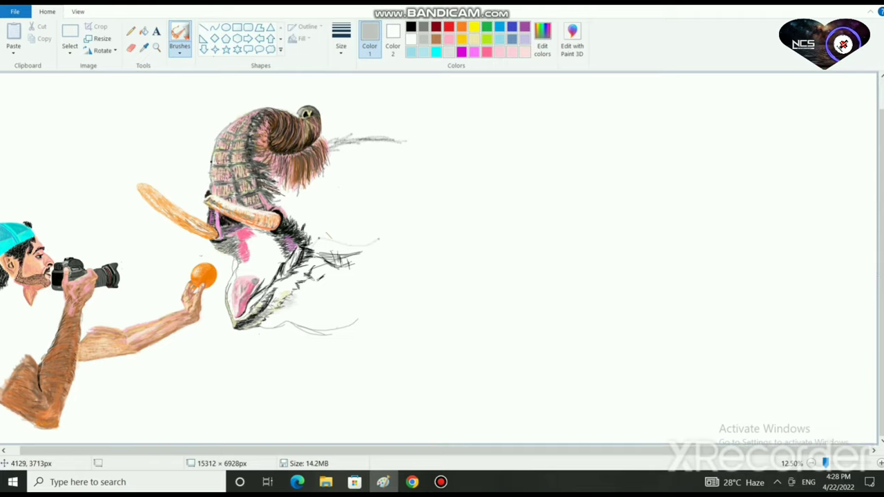
pyautogui.hotkey('alt', 'v')
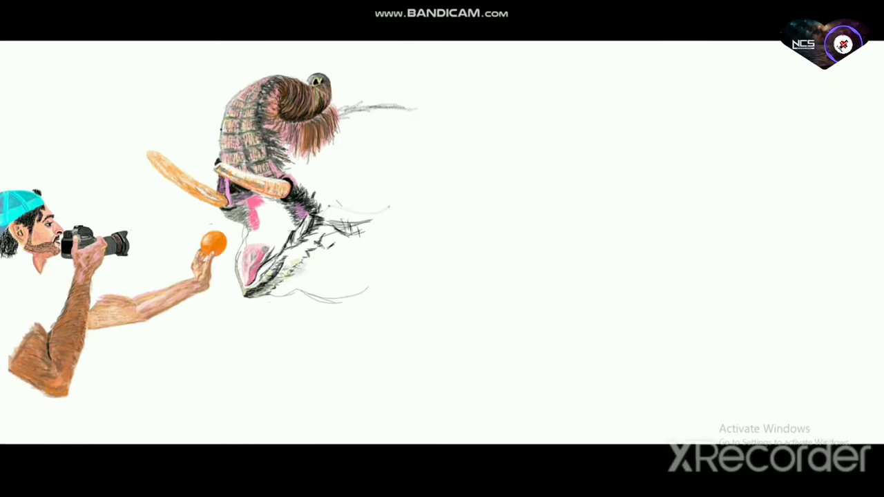
pyautogui.press('Escape')
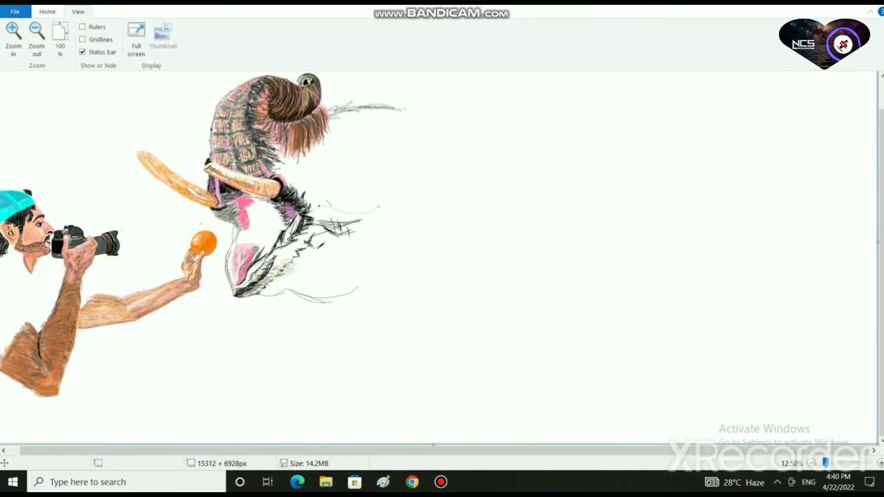
# - Switch from the airbrush to a solid brush and paint deep pink strokes over the lower part of the deep pink section
pyautogui.scroll(3, 439, 258)
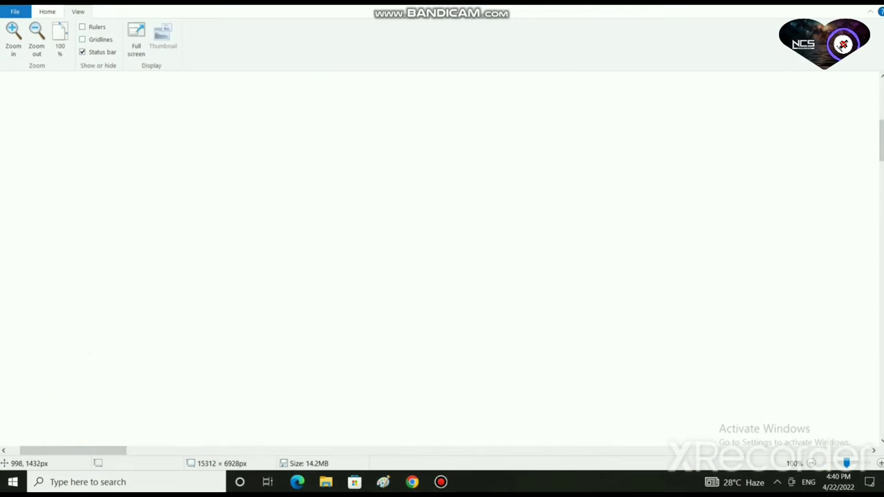
pyautogui.scroll(-6, 439, 257)
pyautogui.moveTo(73, 450); pyautogui.dragTo(258, 451)
pyautogui.scroll(-5, 304, 329)
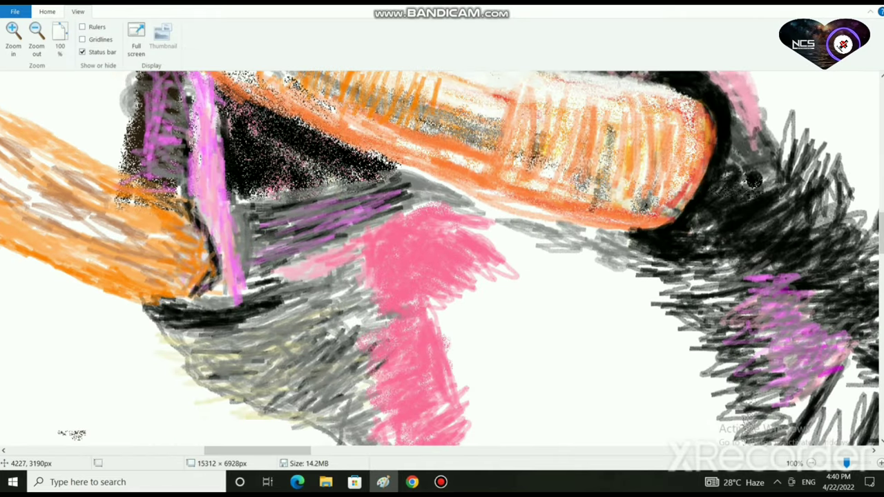
pyautogui.click(47, 12)
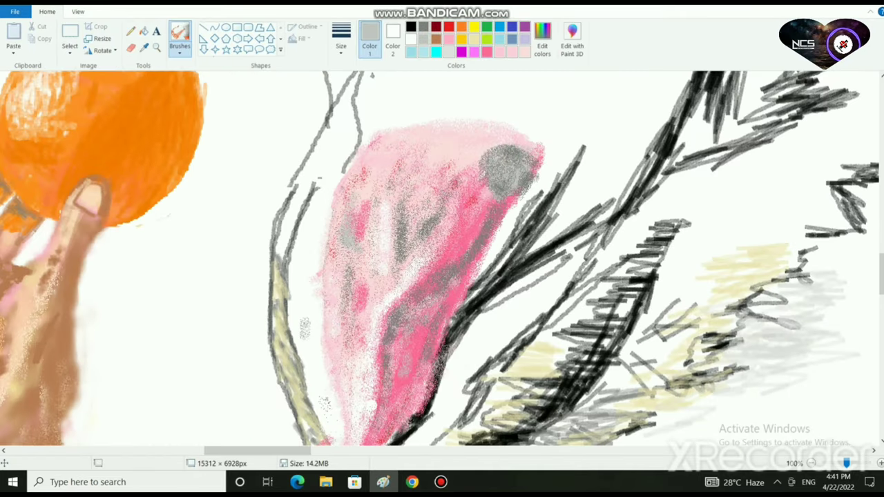
pyautogui.click(487, 52)
pyautogui.click(180, 50)
pyautogui.click(251, 93)
pyautogui.scroll(-2, 439, 258)
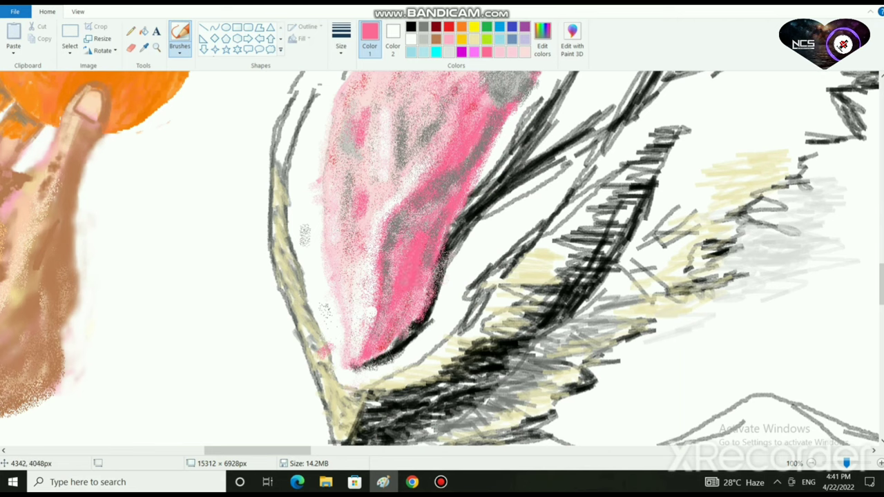
pyautogui.moveTo(387, 308)
pyautogui.mouseDown()
pyautogui.moveTo(362, 363)
pyautogui.moveTo(375, 294)
pyautogui.mouseUp()
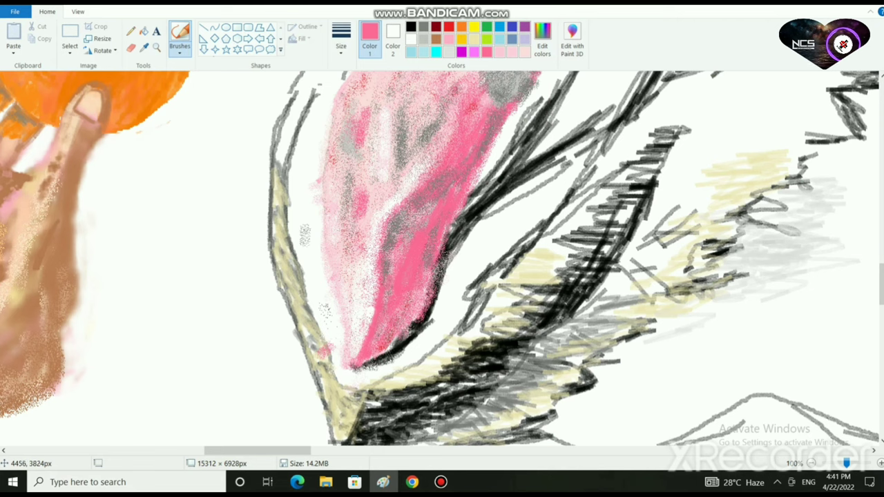
# - Paint light pink strokes over the grey strip in the deep pink section's upper right part, and cover them with deep pink
pyautogui.click(500, 52)
pyautogui.moveTo(459, 170)
pyautogui.mouseDown()
pyautogui.moveTo(478, 154)
pyautogui.moveTo(449, 198)
pyautogui.moveTo(491, 139)
pyautogui.mouseUp()
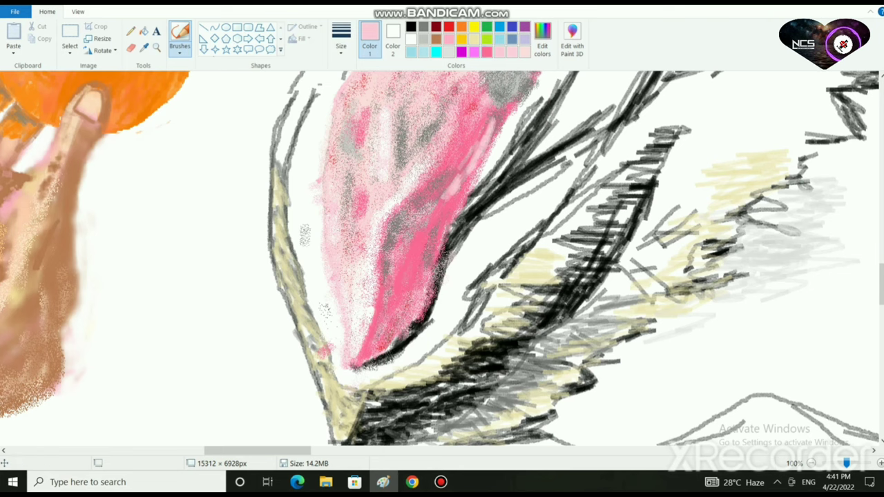
pyautogui.click(487, 52)
pyautogui.moveTo(472, 171)
pyautogui.mouseDown()
pyautogui.moveTo(493, 123)
pyautogui.moveTo(446, 192)
pyautogui.moveTo(471, 160)
pyautogui.moveTo(476, 169)
pyautogui.mouseUp()
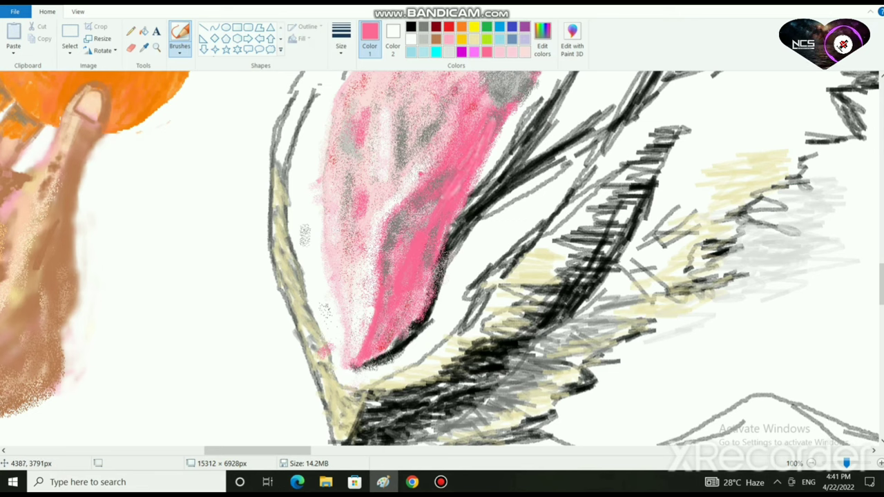
# - Paint a widening white highlight along the deep pink section's upper left border up to the round grey patch
pyautogui.click(411, 39)
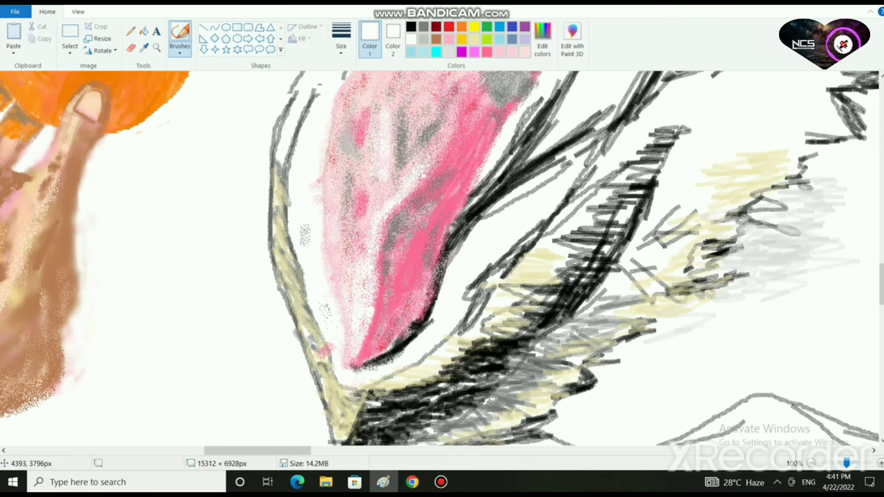
pyautogui.moveTo(424, 177); pyautogui.dragTo(473, 108)
pyautogui.moveTo(443, 167)
pyautogui.mouseDown()
pyautogui.moveTo(441, 157)
pyautogui.moveTo(487, 111)
pyautogui.moveTo(434, 160)
pyautogui.mouseUp()
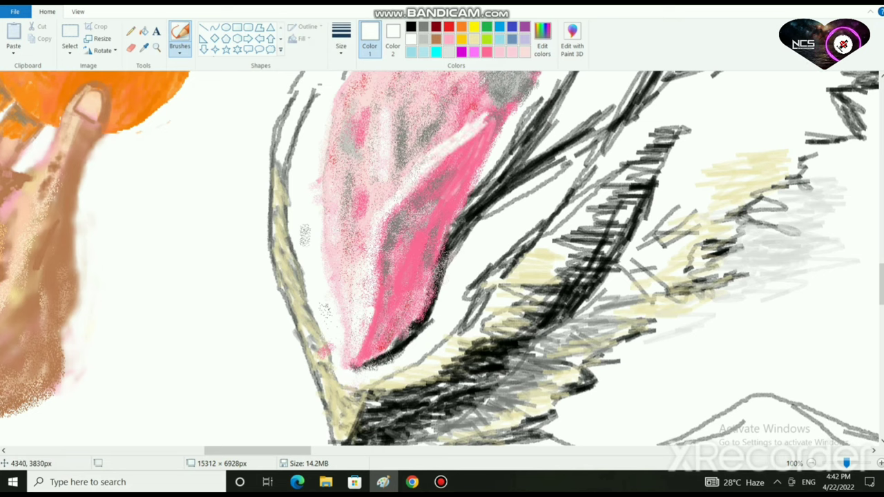
pyautogui.moveTo(400, 190)
pyautogui.mouseDown()
pyautogui.moveTo(430, 151)
pyautogui.moveTo(497, 126)
pyautogui.moveTo(466, 118)
pyautogui.moveTo(484, 108)
pyautogui.moveTo(487, 114)
pyautogui.moveTo(474, 114)
pyautogui.moveTo(471, 90)
pyautogui.moveTo(429, 149)
pyautogui.mouseUp()
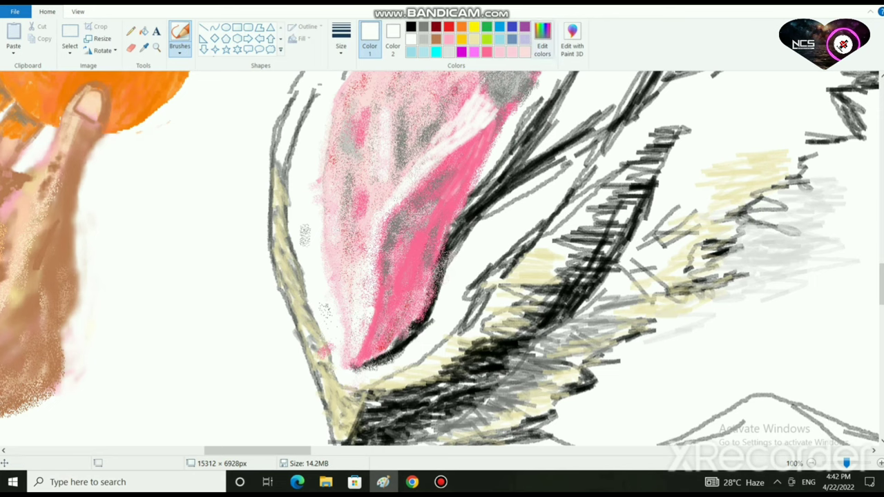
pyautogui.click(494, 106)
# - Tint the upper end of the white highlight with light pink and smooth the pink area's rounded top with the same colour
pyautogui.click(500, 52)
pyautogui.moveTo(492, 113)
pyautogui.mouseDown()
pyautogui.moveTo(468, 118)
pyautogui.moveTo(479, 93)
pyautogui.moveTo(463, 132)
pyautogui.mouseUp()
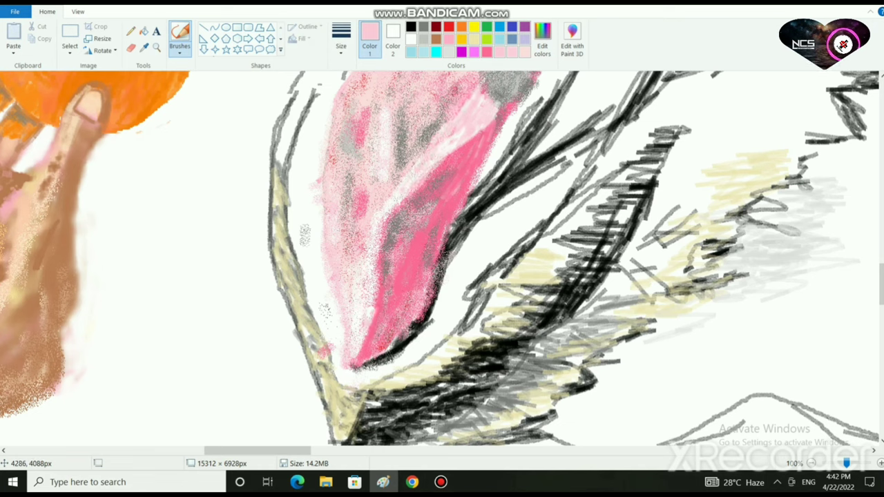
pyautogui.scroll(3, 377, 297)
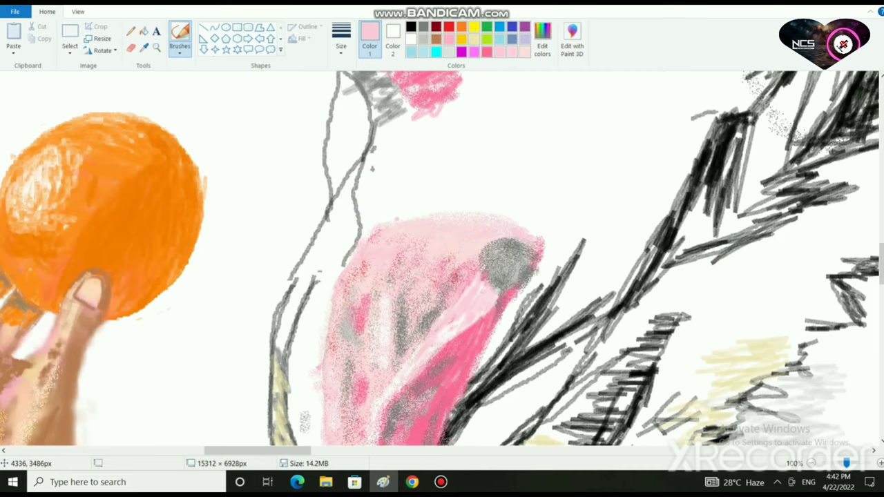
pyautogui.scroll(-2, 442, 259)
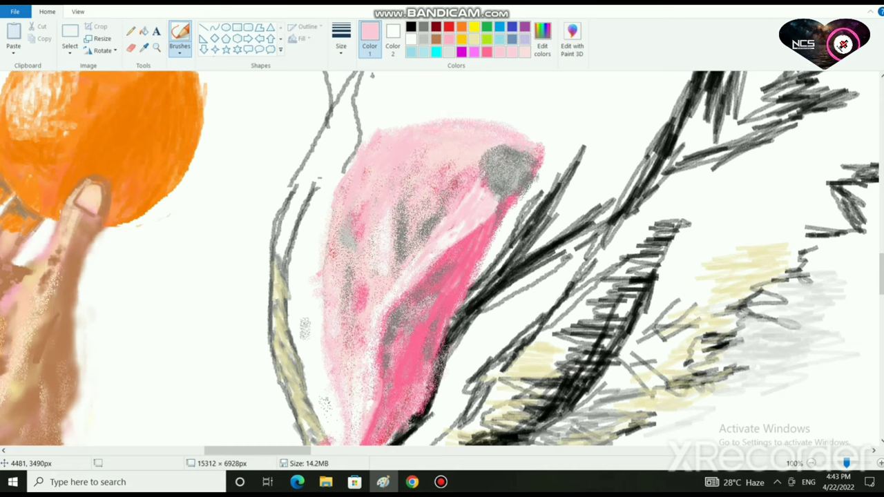
# - Paint a white highlight streak alongside the central grey stripe in the upper pink area
pyautogui.scroll(-1, 442, 235)
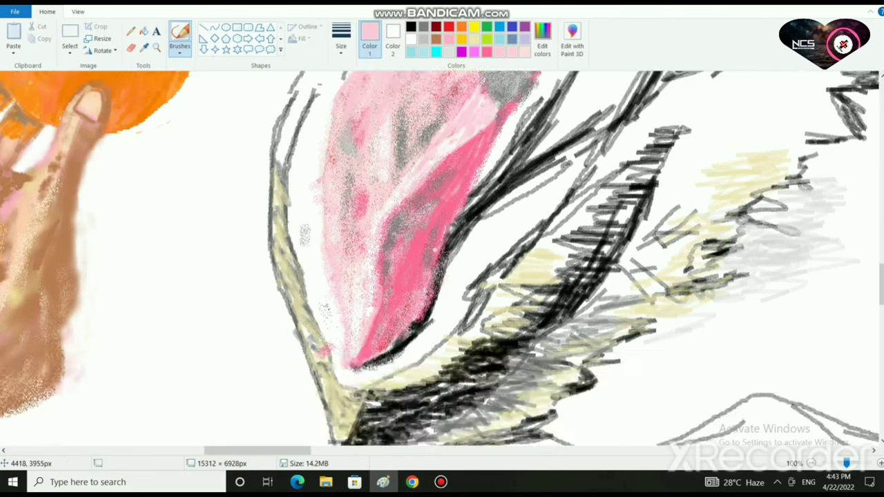
pyautogui.scroll(1, 445, 207)
pyautogui.click(411, 27)
pyautogui.click(411, 39)
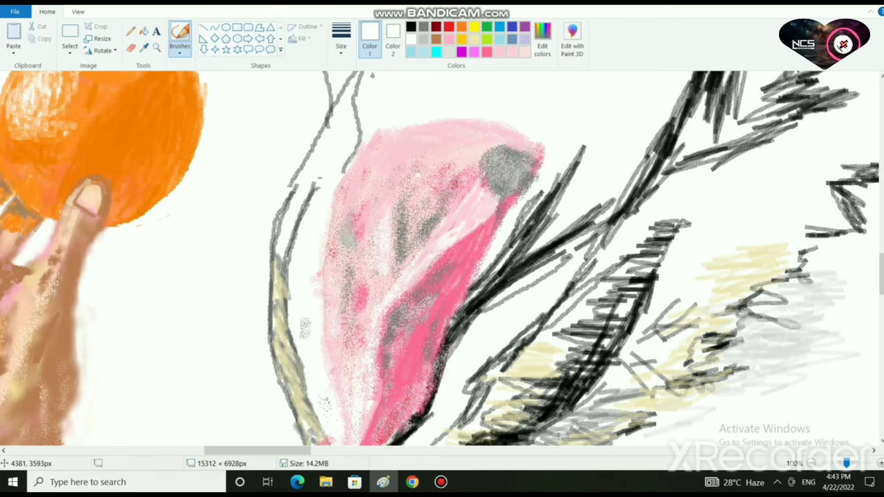
pyautogui.moveTo(393, 188)
pyautogui.mouseDown()
pyautogui.moveTo(385, 212)
pyautogui.moveTo(415, 164)
pyautogui.moveTo(389, 224)
pyautogui.moveTo(391, 284)
pyautogui.moveTo(464, 224)
pyautogui.moveTo(452, 235)
pyautogui.mouseUp()
pyautogui.moveTo(394, 281); pyautogui.dragTo(395, 165)
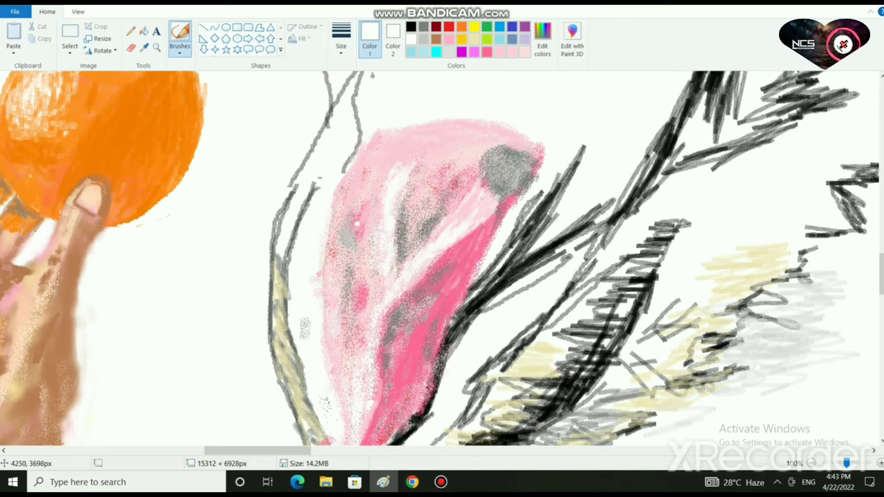
# - Paint long white streaks down the grey stripe on the pink area's left side toward its lower point
pyautogui.moveTo(346, 235); pyautogui.dragTo(349, 355)
pyautogui.scroll(-2, 347, 353)
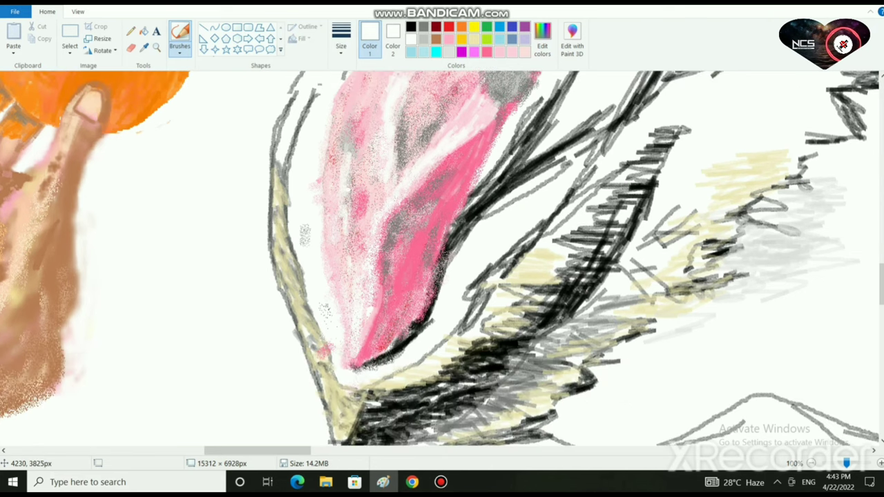
pyautogui.moveTo(346, 199)
pyautogui.mouseDown()
pyautogui.moveTo(346, 180)
pyautogui.moveTo(341, 288)
pyautogui.mouseUp()
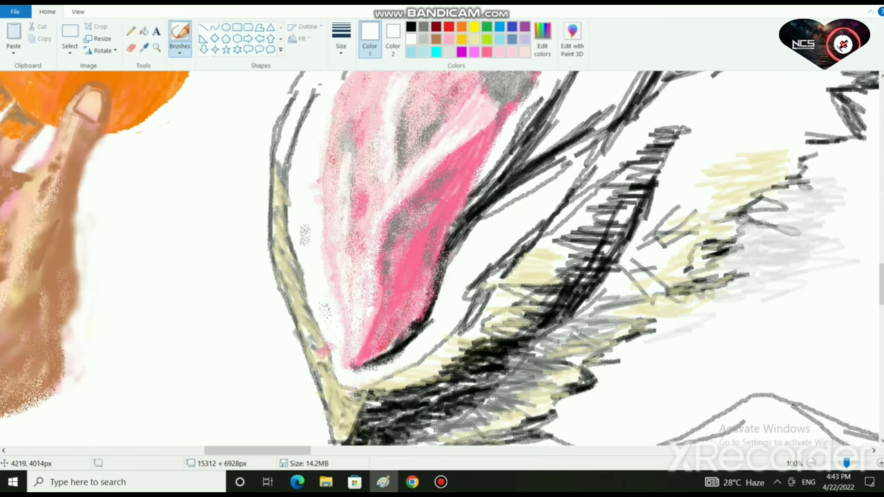
# - Brush light pink between the white streaks and along the pink area's left edge to widen it
pyautogui.scroll(2, 356, 283)
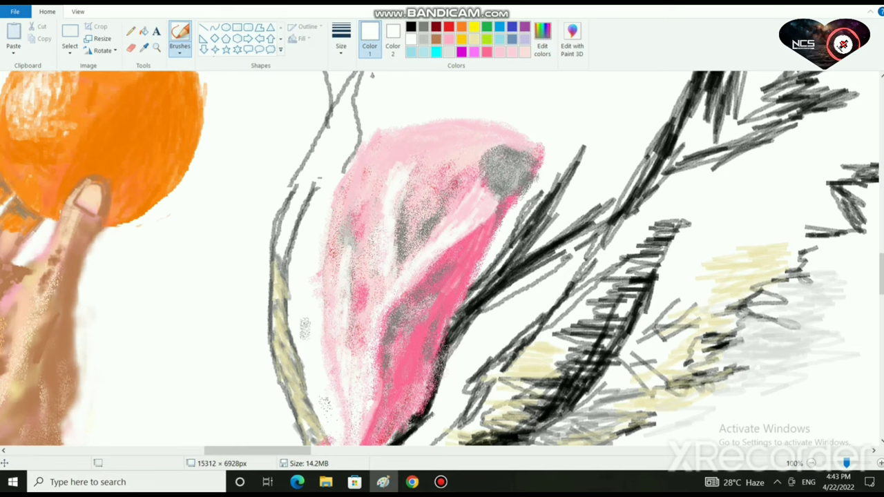
pyautogui.click(499, 52)
pyautogui.moveTo(404, 234)
pyautogui.mouseDown()
pyautogui.moveTo(360, 286)
pyautogui.moveTo(365, 308)
pyautogui.mouseUp()
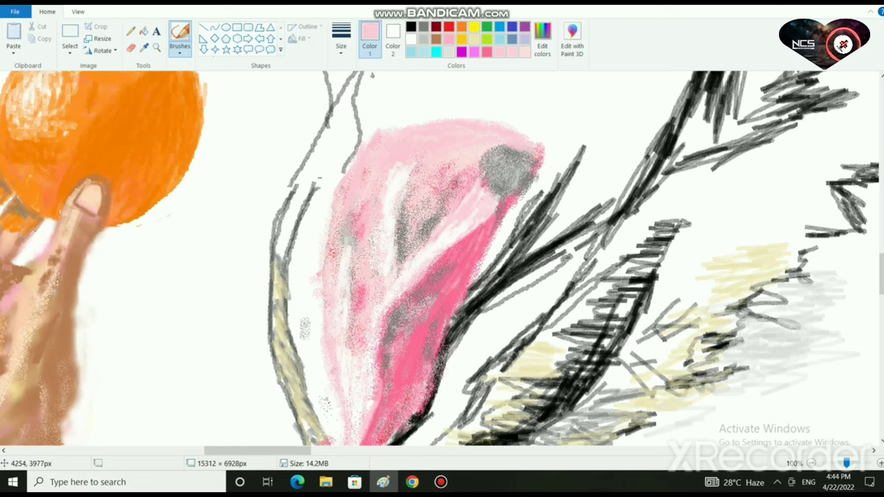
pyautogui.moveTo(361, 225); pyautogui.dragTo(351, 243)
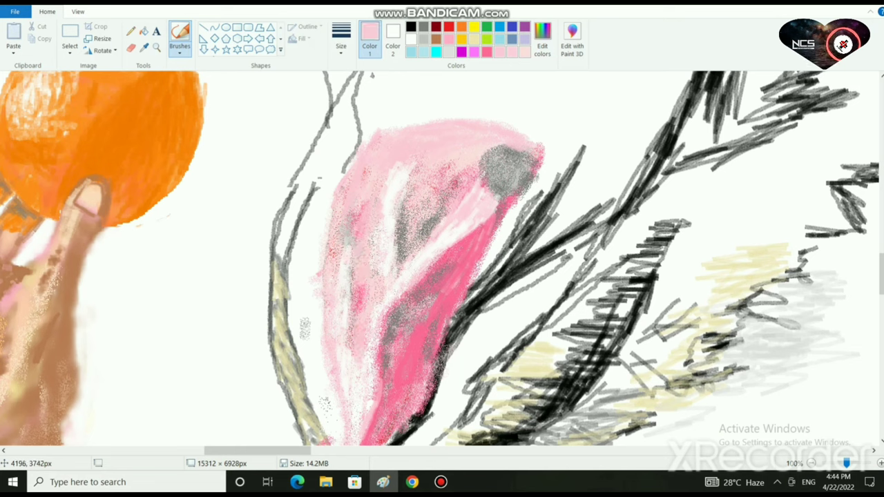
pyautogui.moveTo(321, 299)
pyautogui.mouseDown()
pyautogui.moveTo(322, 333)
pyautogui.moveTo(315, 294)
pyautogui.moveTo(315, 336)
pyautogui.mouseUp()
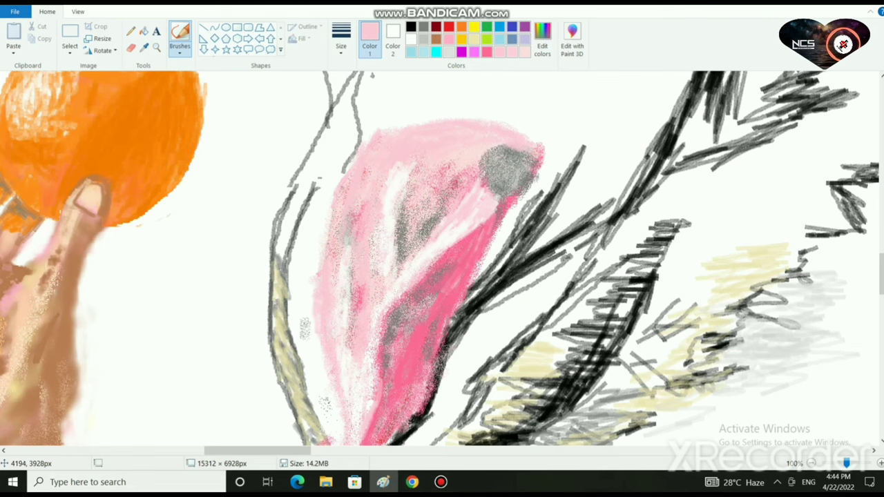
pyautogui.scroll(1, 359, 278)
# - Cover the stray grey specks between the pink area and the beige outline with white
pyautogui.scroll(-2, 360, 277)
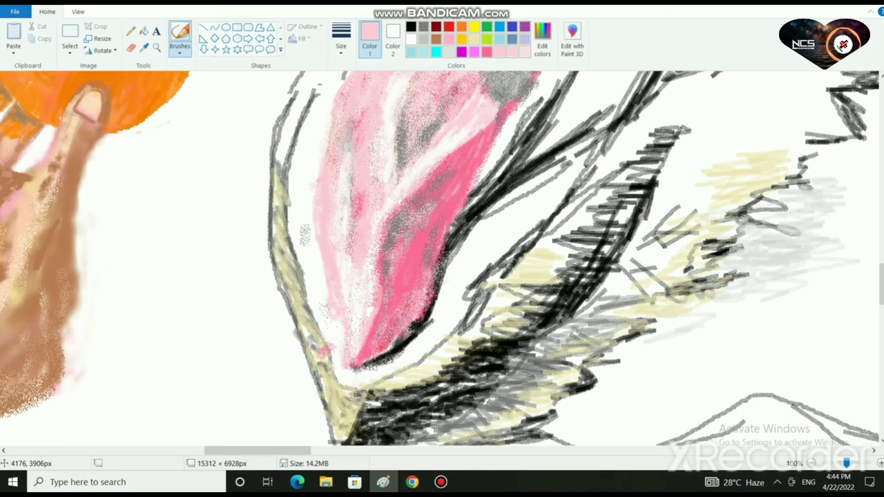
pyautogui.click(411, 40)
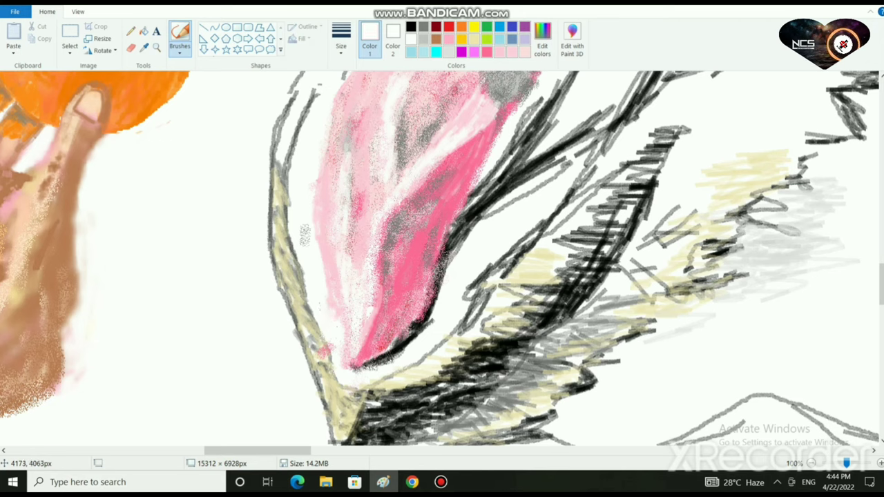
pyautogui.moveTo(304, 243); pyautogui.dragTo(308, 226)
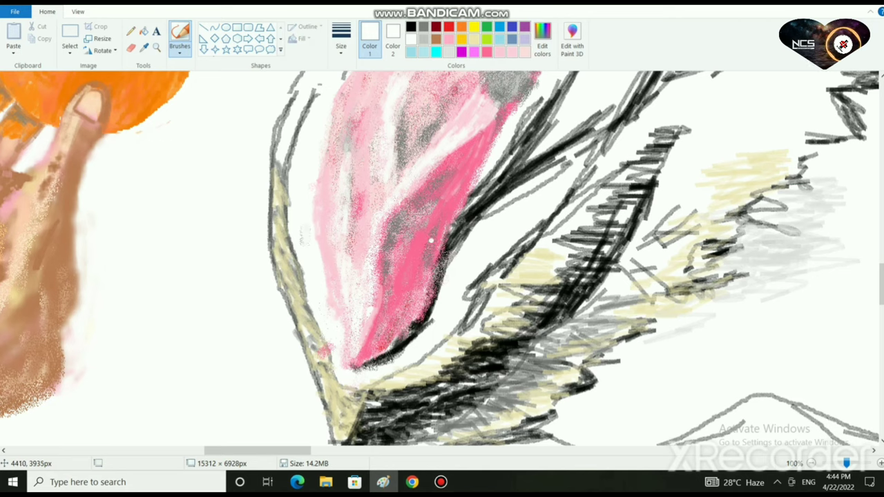
# - Add short light pink strokes in the middle of the deep pink section, and undo the last stroke
pyautogui.click(500, 52)
pyautogui.moveTo(415, 256)
pyautogui.mouseDown()
pyautogui.moveTo(428, 232)
pyautogui.moveTo(451, 228)
pyautogui.moveTo(407, 250)
pyautogui.mouseUp()
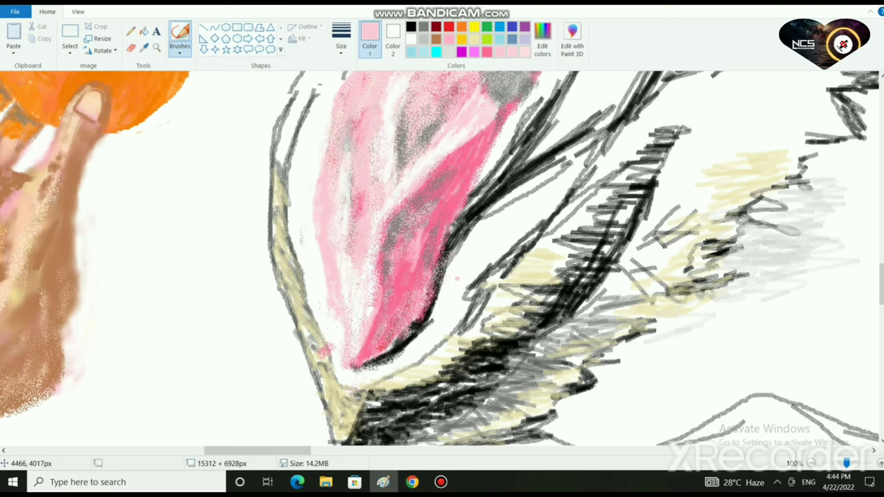
pyautogui.hotkey('ctrl', 'z')
pyautogui.scroll(-2, 449, 287)
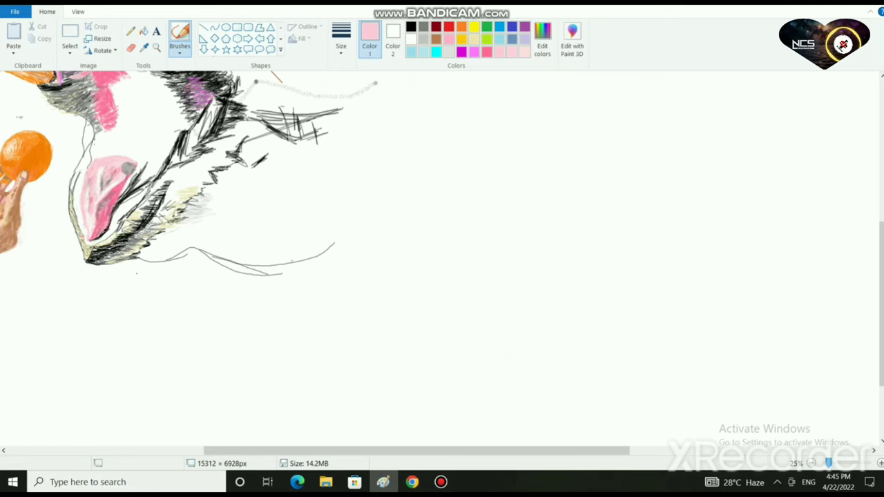
# - Switch the brush style and lay rose-pink strokes through the deep pink section and down toward the pink area's lower point
pyautogui.scroll(3, 230, 438)
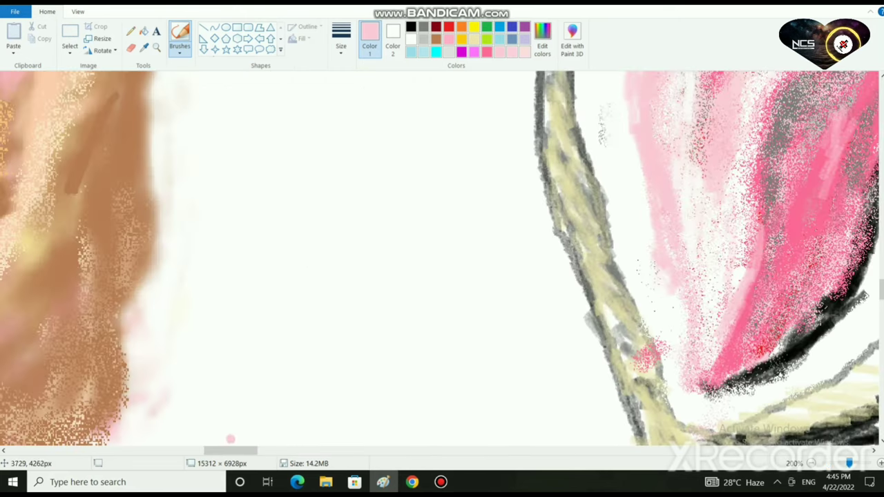
pyautogui.moveTo(231, 451); pyautogui.dragTo(264, 451)
pyautogui.scroll(-1, 276, 438)
pyautogui.scroll(2, 277, 439)
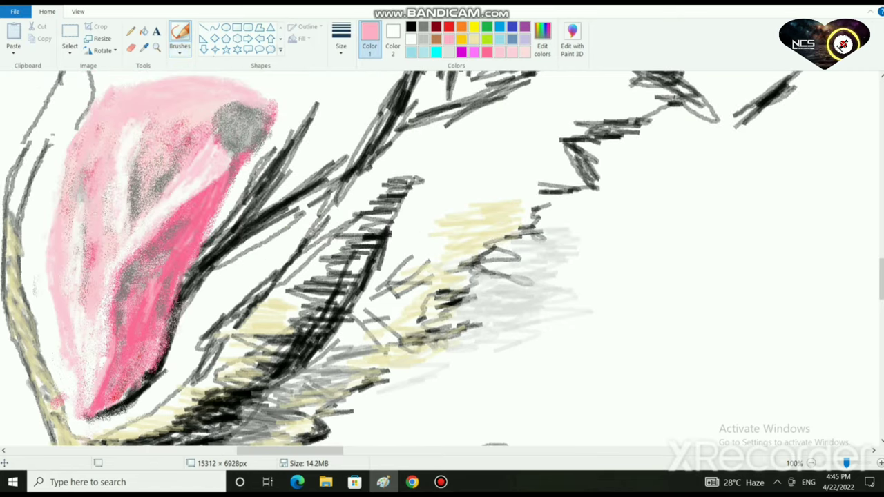
pyautogui.click(179, 49)
pyautogui.click(250, 69)
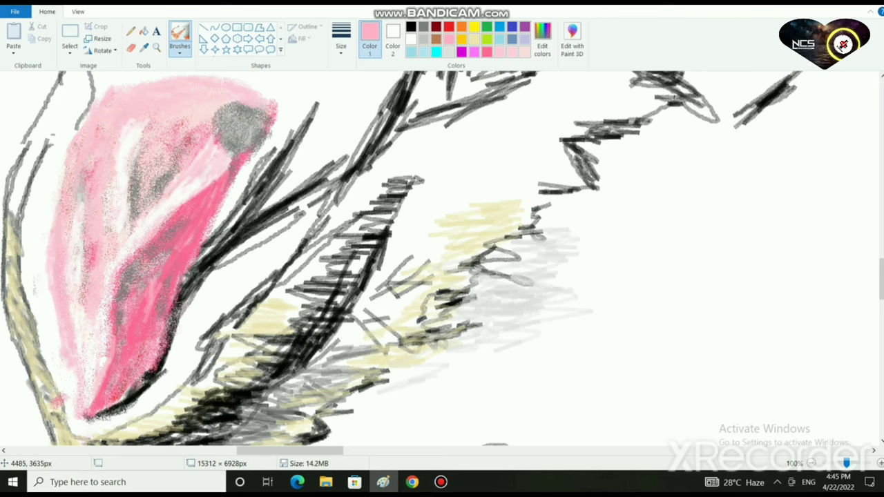
pyautogui.moveTo(200, 195)
pyautogui.mouseDown()
pyautogui.moveTo(194, 230)
pyautogui.moveTo(172, 226)
pyautogui.moveTo(213, 188)
pyautogui.mouseUp()
pyautogui.moveTo(169, 223)
pyautogui.mouseDown()
pyautogui.moveTo(210, 177)
pyautogui.moveTo(236, 164)
pyautogui.mouseUp()
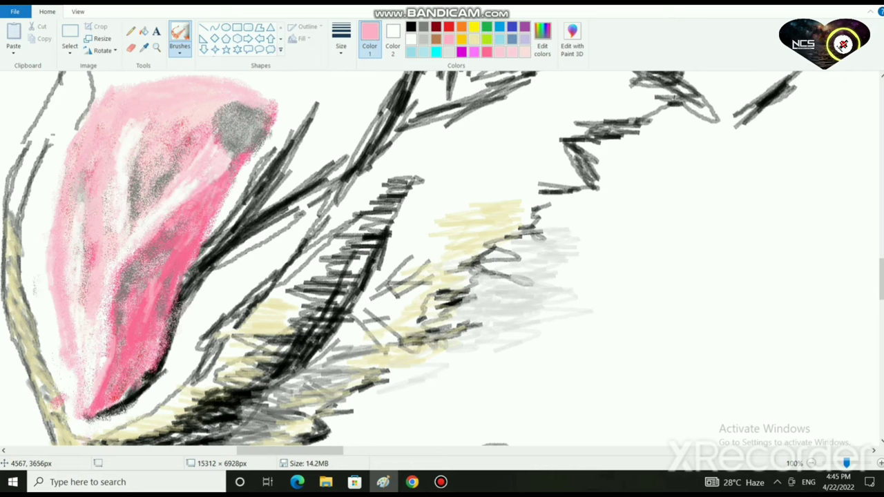
pyautogui.moveTo(187, 246)
pyautogui.mouseDown()
pyautogui.moveTo(159, 304)
pyautogui.moveTo(199, 236)
pyautogui.moveTo(125, 344)
pyautogui.moveTo(145, 316)
pyautogui.moveTo(104, 357)
pyautogui.moveTo(120, 388)
pyautogui.moveTo(122, 319)
pyautogui.moveTo(125, 352)
pyautogui.moveTo(152, 313)
pyautogui.mouseUp()
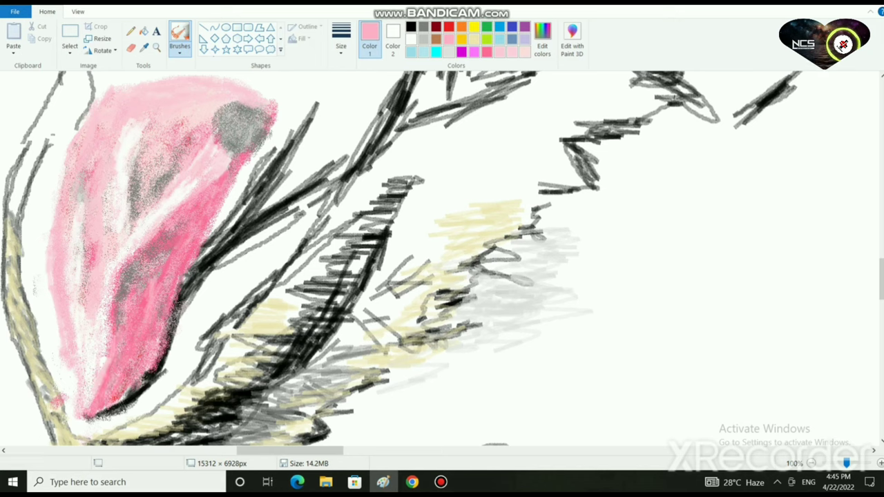
pyautogui.moveTo(72, 311)
pyautogui.mouseDown()
pyautogui.moveTo(69, 269)
pyautogui.moveTo(89, 394)
pyautogui.mouseUp()
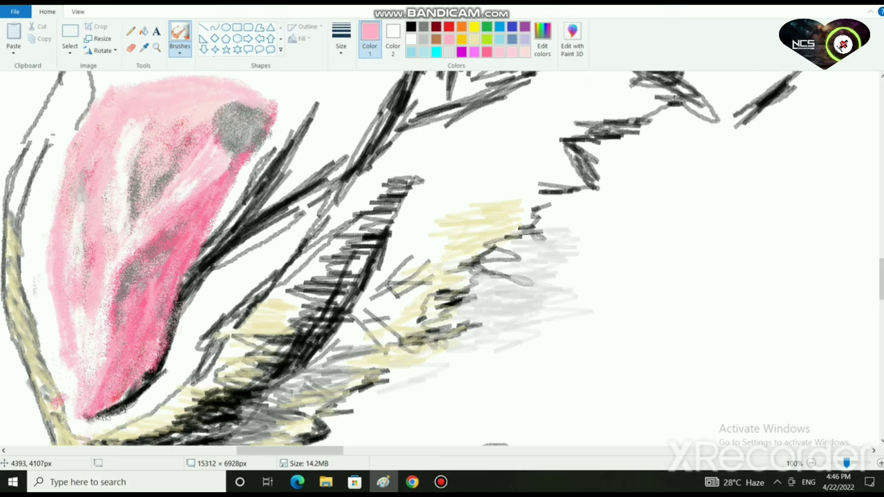
# - Add dark grey shading strokes near the pink area's lower point and up the inner edge of the deep pink section
pyautogui.scroll(-3, 144, 228)
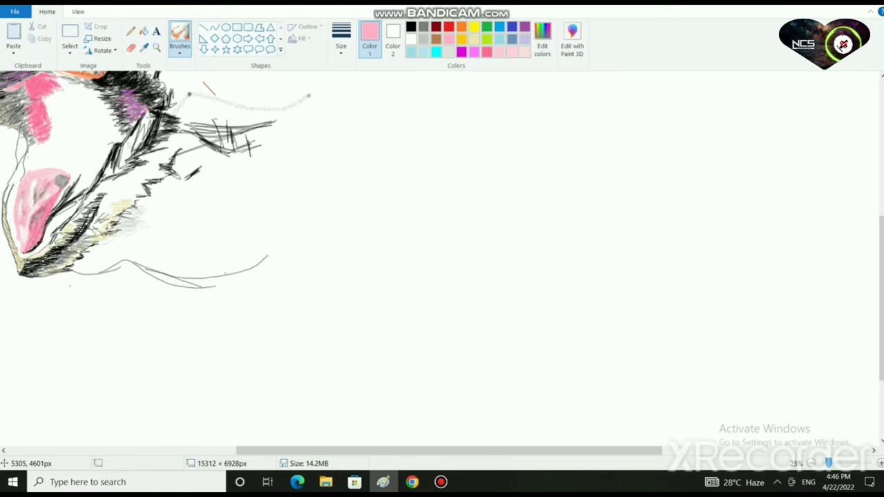
pyautogui.scroll(2, 98, 304)
pyautogui.scroll(-6, 139, 235)
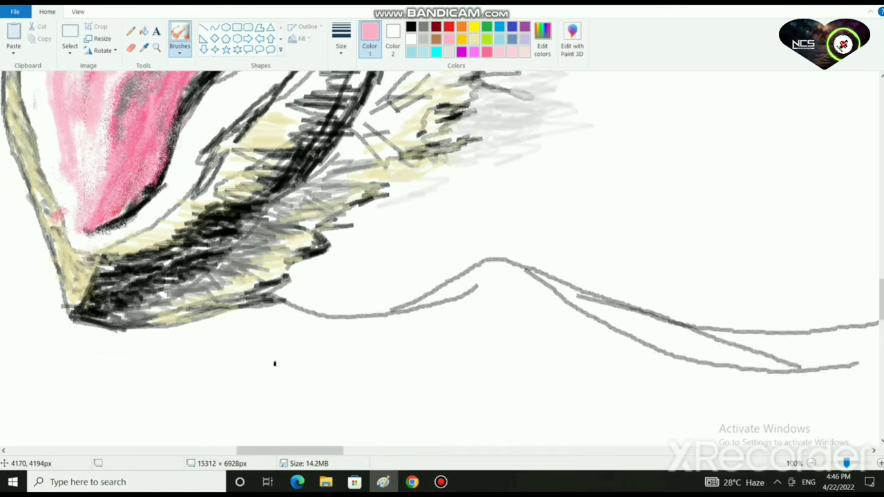
pyautogui.scroll(2, 79, 238)
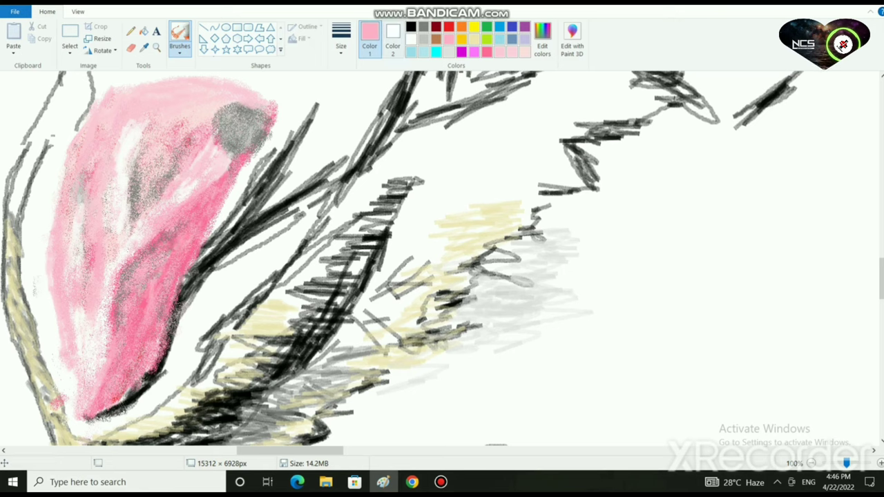
pyautogui.click(423, 40)
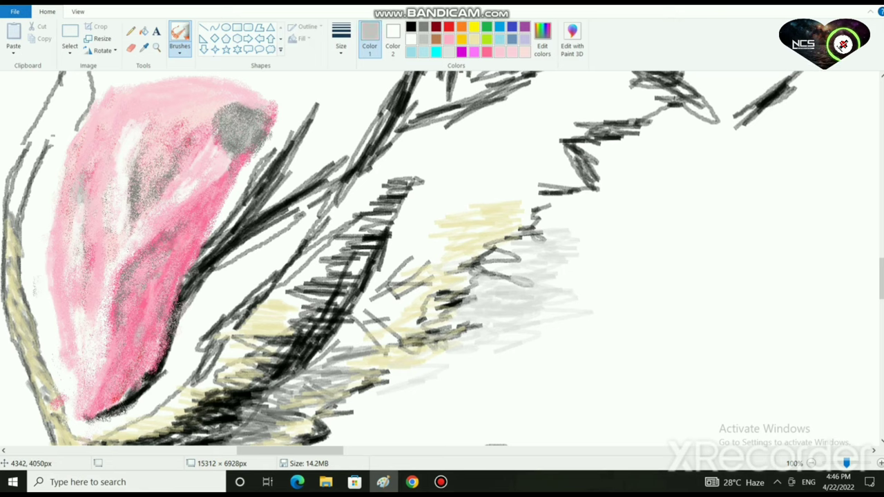
pyautogui.click(423, 27)
pyautogui.moveTo(98, 388); pyautogui.dragTo(143, 329)
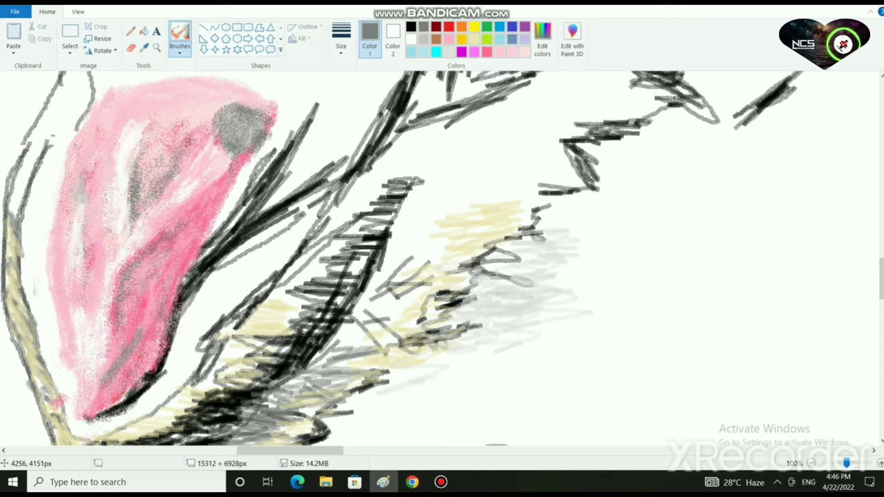
pyautogui.moveTo(97, 389); pyautogui.dragTo(139, 344)
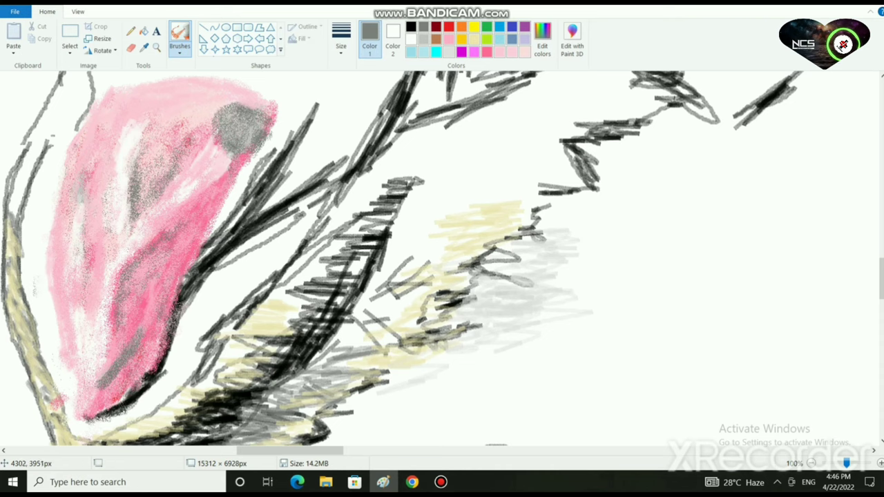
pyautogui.moveTo(116, 297); pyautogui.dragTo(108, 372)
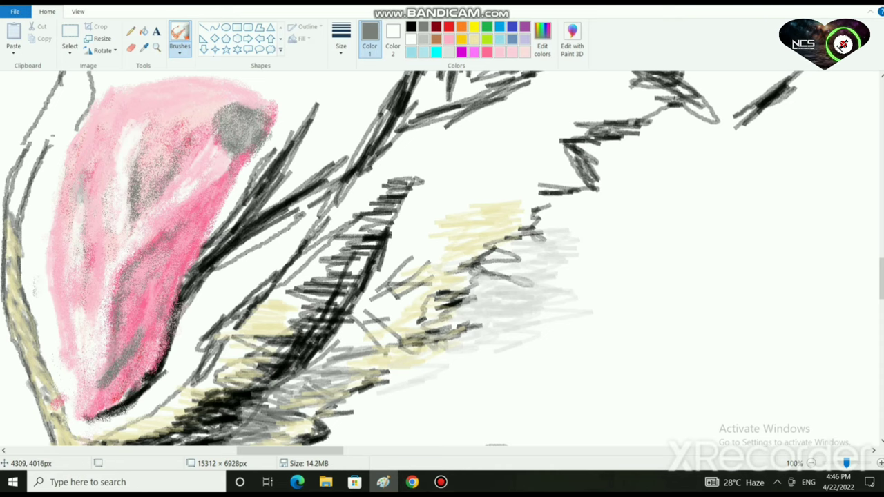
pyautogui.moveTo(125, 296)
pyautogui.mouseDown()
pyautogui.moveTo(148, 239)
pyautogui.moveTo(125, 283)
pyautogui.mouseUp()
# - Soften the dark grey shading in the deep pink section with light pink strokes down to its lower point
pyautogui.click(500, 52)
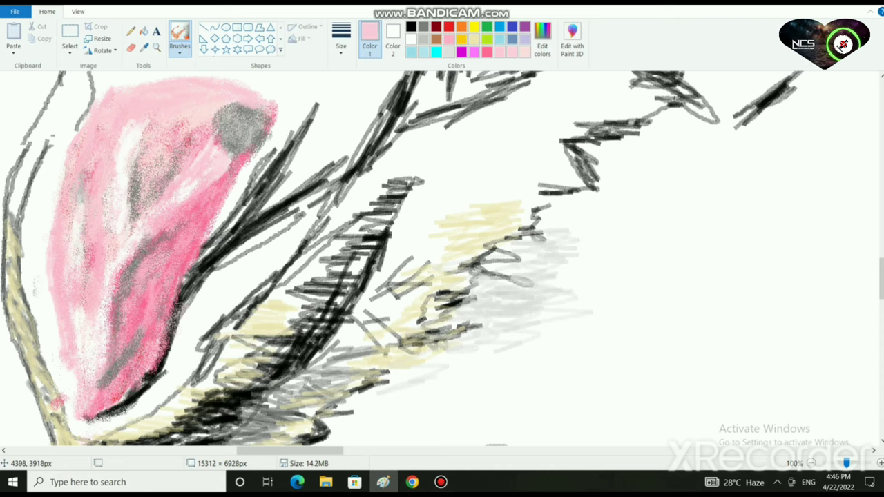
pyautogui.moveTo(147, 252)
pyautogui.mouseDown()
pyautogui.moveTo(123, 282)
pyautogui.moveTo(114, 346)
pyautogui.mouseUp()
pyautogui.moveTo(157, 236); pyautogui.dragTo(131, 259)
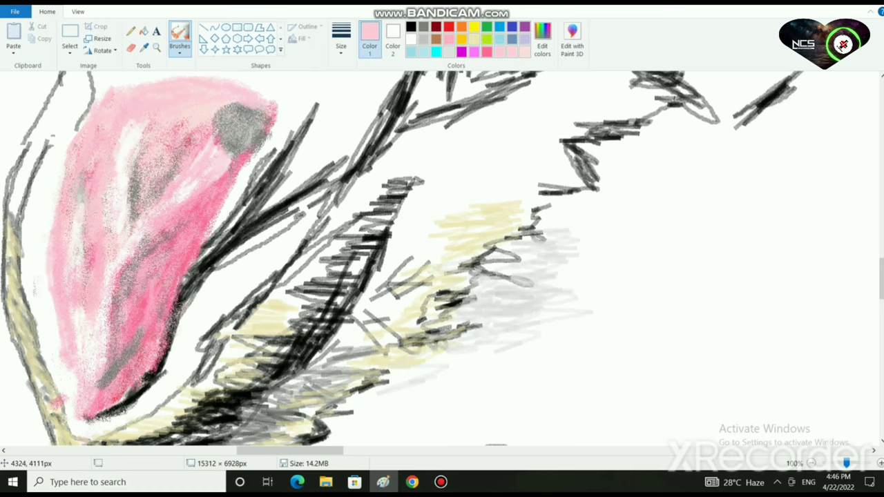
pyautogui.moveTo(131, 350); pyautogui.dragTo(102, 387)
# - Extend the deep pink patch below the near tusk toward the black fur and sketch a black looping contour on its outer part
pyautogui.scroll(-1, 179, 366)
pyautogui.scroll(-1, 104, 387)
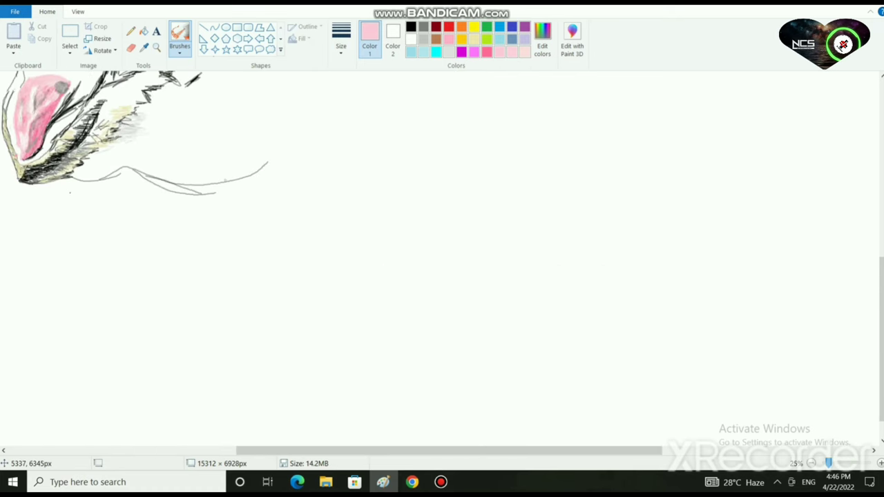
pyautogui.scroll(3, 156, 228)
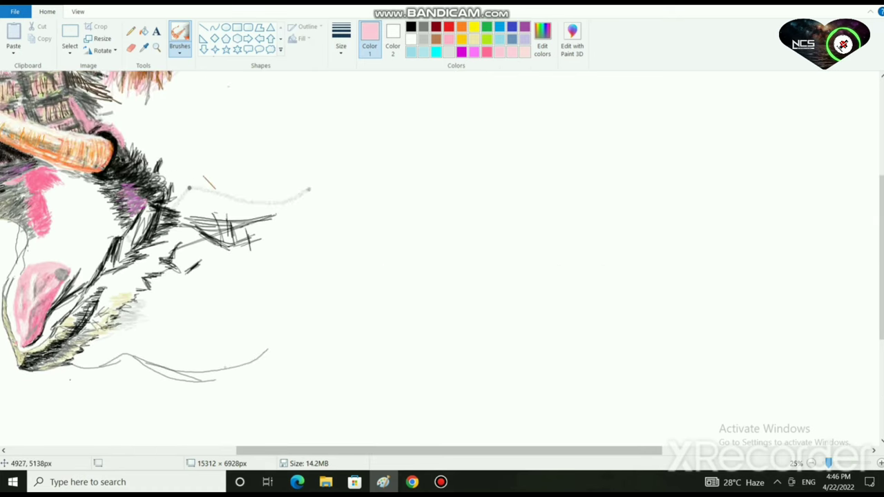
pyautogui.click(487, 52)
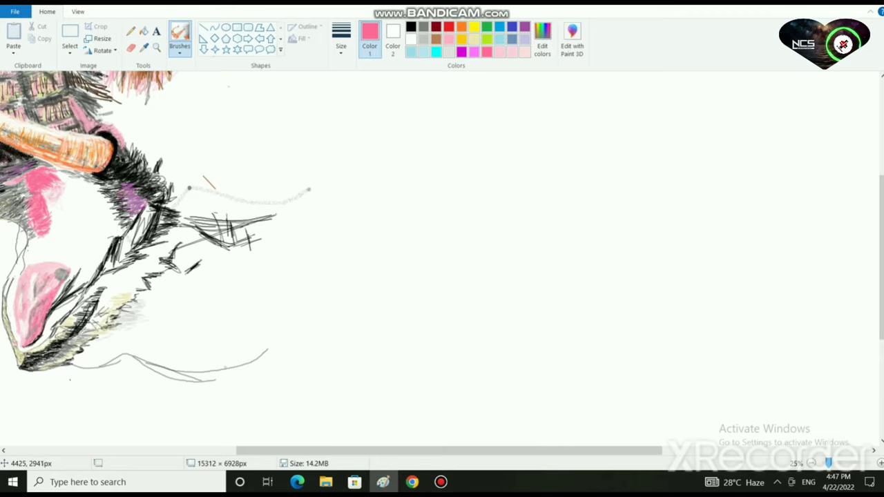
pyautogui.moveTo(49, 201)
pyautogui.mouseDown()
pyautogui.moveTo(70, 232)
pyautogui.moveTo(74, 217)
pyautogui.moveTo(68, 226)
pyautogui.mouseUp()
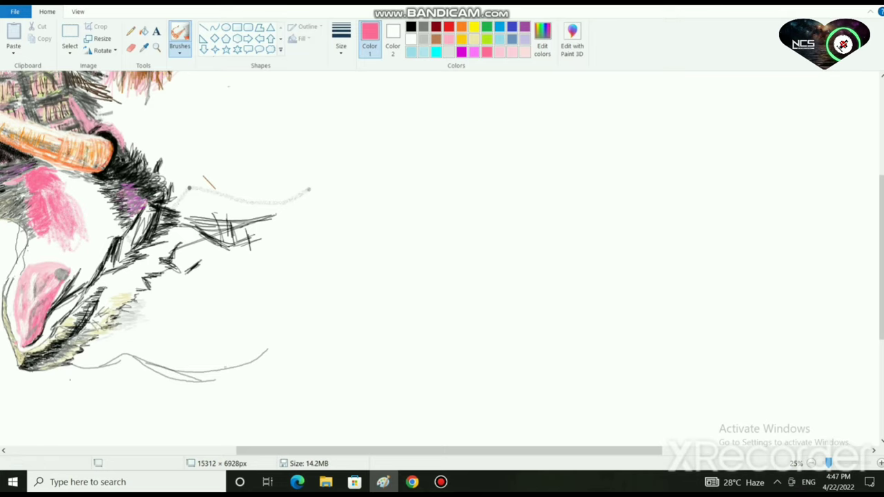
pyautogui.moveTo(87, 206)
pyautogui.mouseDown()
pyautogui.moveTo(79, 194)
pyautogui.moveTo(89, 225)
pyautogui.moveTo(88, 216)
pyautogui.moveTo(96, 220)
pyautogui.mouseUp()
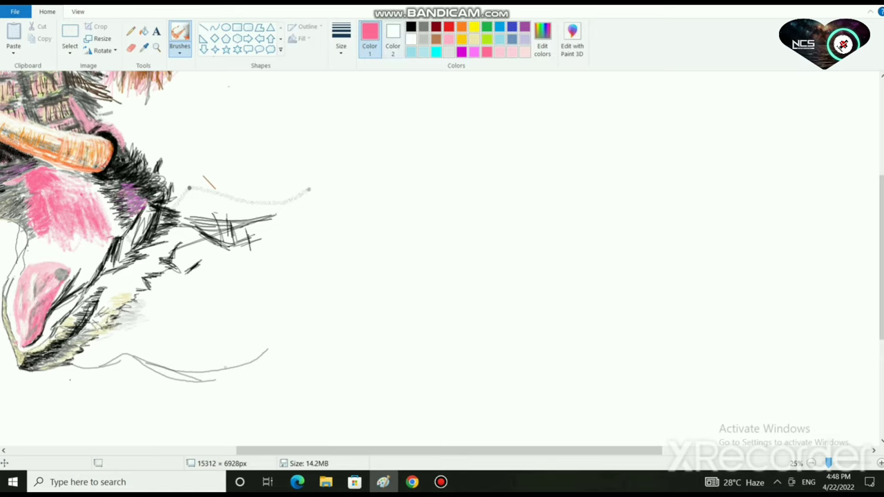
pyautogui.click(411, 26)
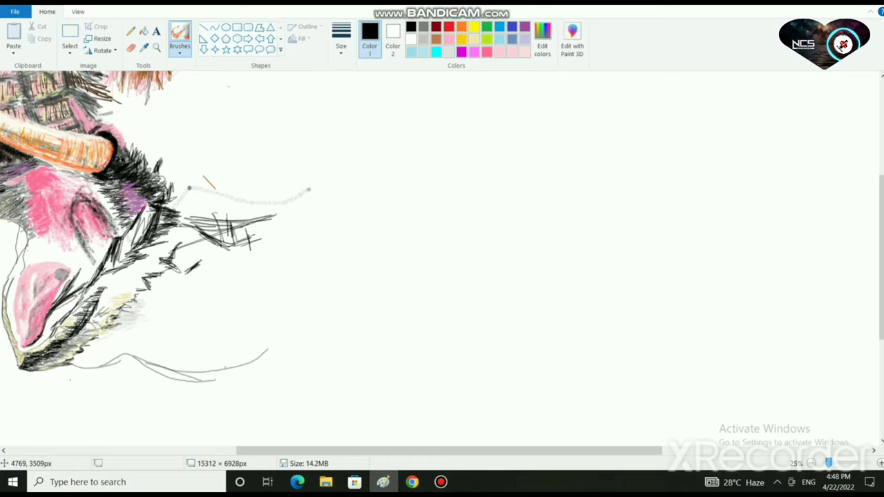
# - Draw black shading streaks along the length of the orange far tusk, with shorter ones near its upper edge
pyautogui.scroll(-1, 83, 218)
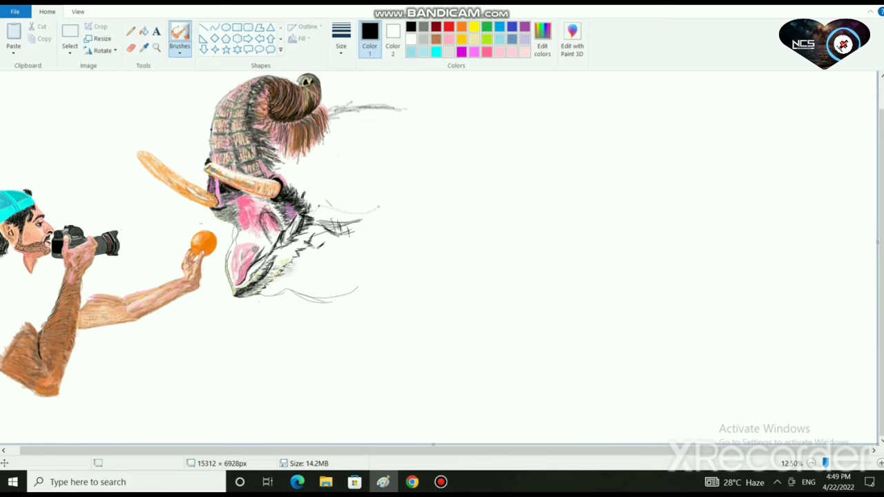
pyautogui.scroll(2, 674, 276)
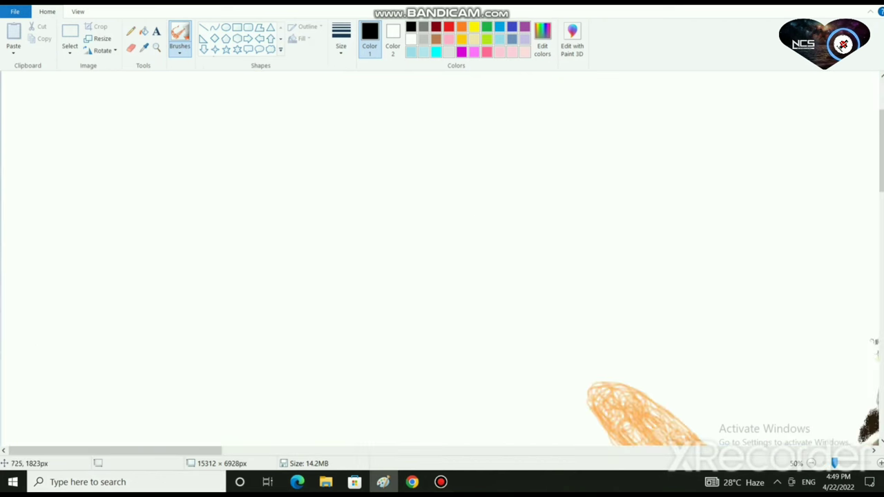
pyautogui.scroll(-7, 440, 258)
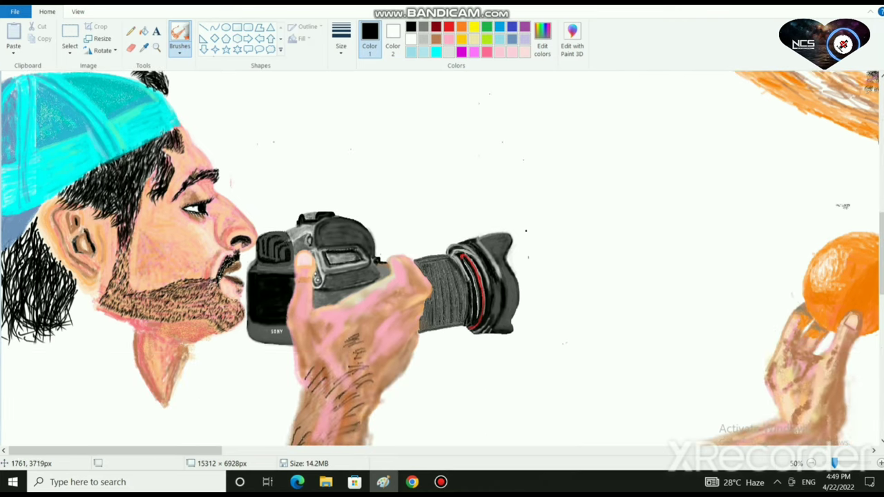
pyautogui.scroll(3, 442, 260)
pyautogui.scroll(6, 442, 259)
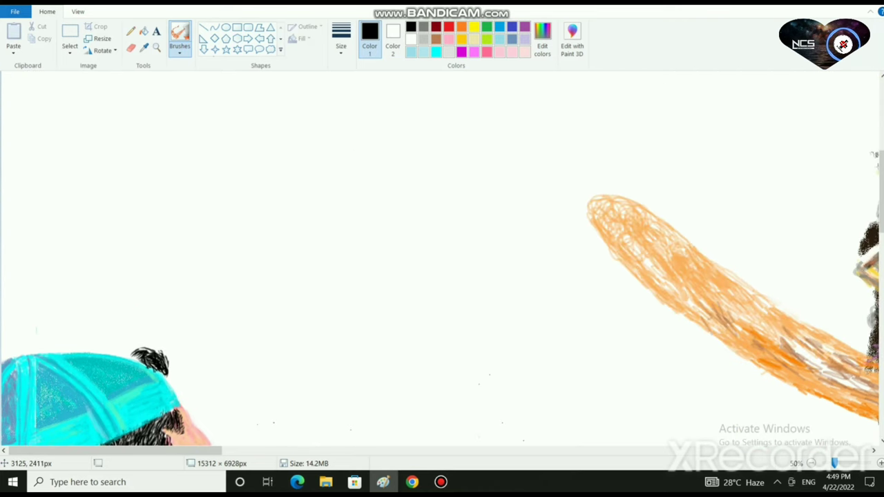
pyautogui.moveTo(700, 297)
pyautogui.mouseDown()
pyautogui.moveTo(672, 267)
pyautogui.moveTo(646, 262)
pyautogui.moveTo(824, 373)
pyautogui.mouseUp()
pyautogui.moveTo(757, 333)
pyautogui.mouseDown()
pyautogui.moveTo(640, 251)
pyautogui.moveTo(850, 397)
pyautogui.moveTo(851, 379)
pyautogui.moveTo(738, 323)
pyautogui.moveTo(777, 325)
pyautogui.mouseUp()
pyautogui.moveTo(698, 267); pyautogui.dragTo(723, 293)
pyautogui.moveTo(655, 238); pyautogui.dragTo(681, 261)
# - Shade the far tusk with brown, covering its rounded tip and blending strokes along its body and base
pyautogui.click(436, 39)
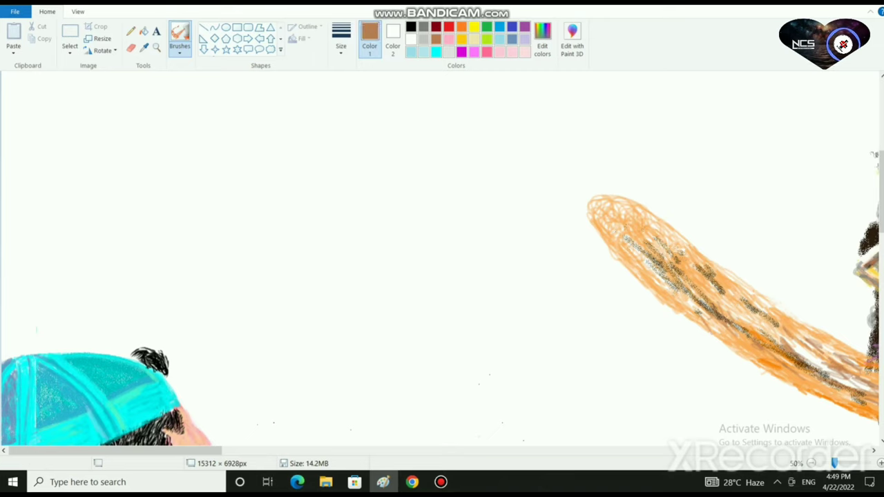
pyautogui.moveTo(654, 227); pyautogui.dragTo(683, 252)
pyautogui.moveTo(732, 305)
pyautogui.mouseDown()
pyautogui.moveTo(790, 345)
pyautogui.moveTo(787, 389)
pyautogui.moveTo(847, 413)
pyautogui.moveTo(711, 324)
pyautogui.moveTo(619, 238)
pyautogui.moveTo(632, 227)
pyautogui.moveTo(615, 208)
pyautogui.moveTo(650, 221)
pyautogui.moveTo(588, 196)
pyautogui.moveTo(602, 211)
pyautogui.moveTo(592, 200)
pyautogui.moveTo(613, 205)
pyautogui.moveTo(593, 185)
pyautogui.moveTo(613, 193)
pyautogui.moveTo(583, 214)
pyautogui.mouseUp()
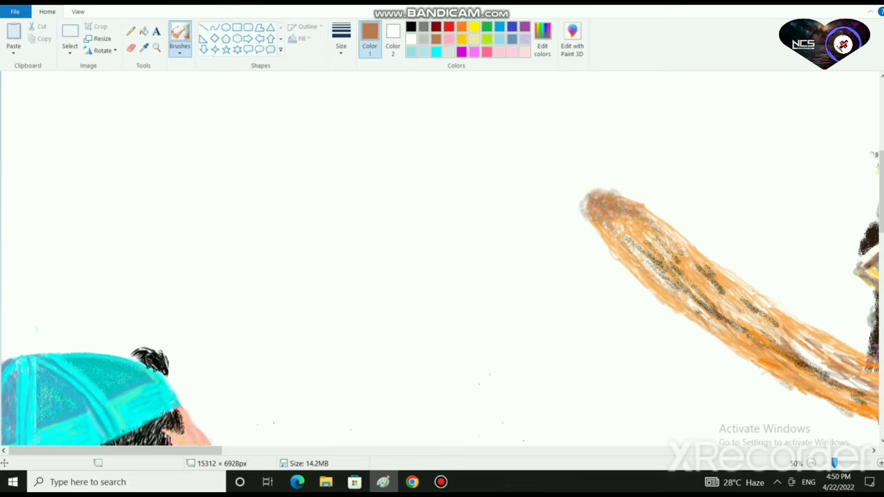
pyautogui.moveTo(173, 450); pyautogui.dragTo(270, 451)
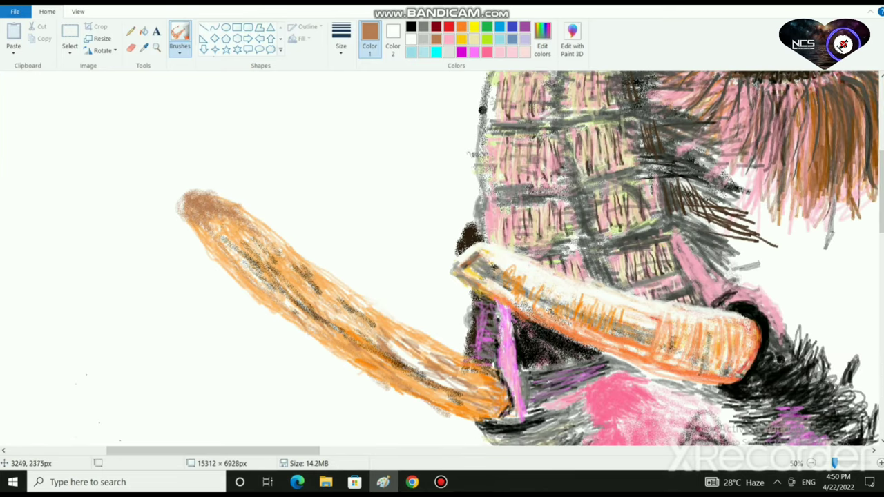
pyautogui.moveTo(351, 301); pyautogui.dragTo(384, 342)
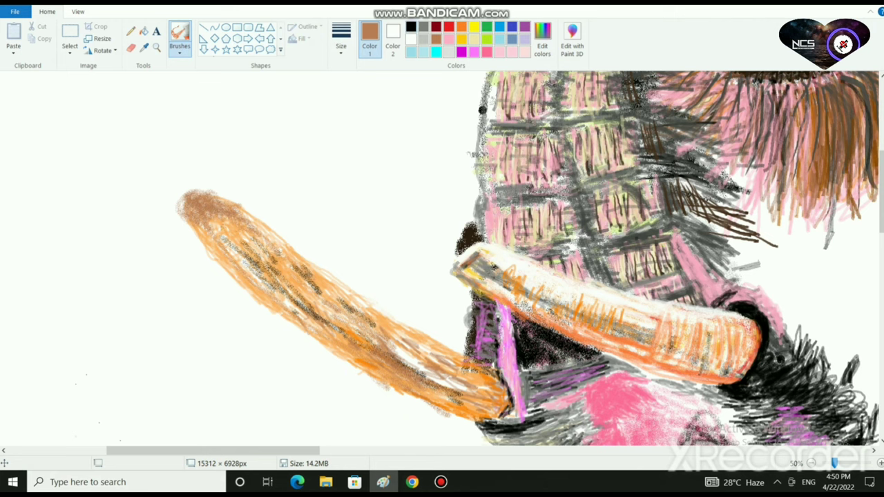
# - Darken the far tusk's base and upper side with long black shading strokes
pyautogui.click(411, 26)
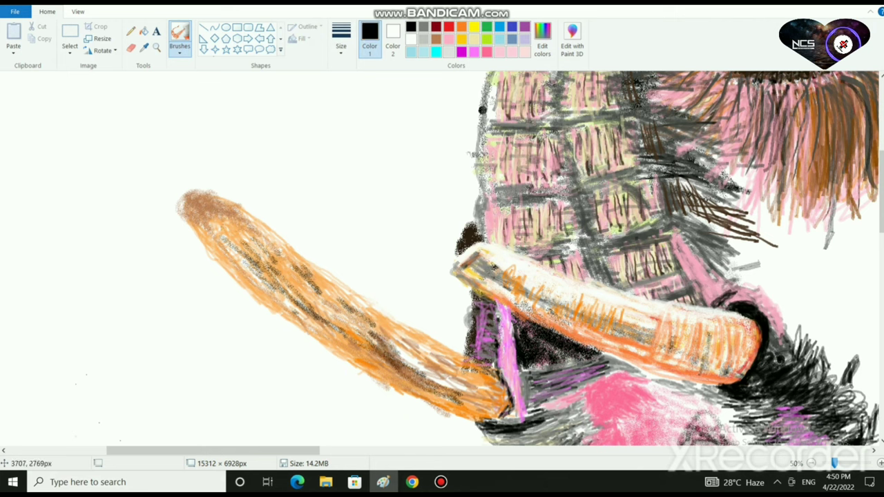
pyautogui.moveTo(453, 386)
pyautogui.mouseDown()
pyautogui.moveTo(322, 322)
pyautogui.moveTo(456, 397)
pyautogui.mouseUp()
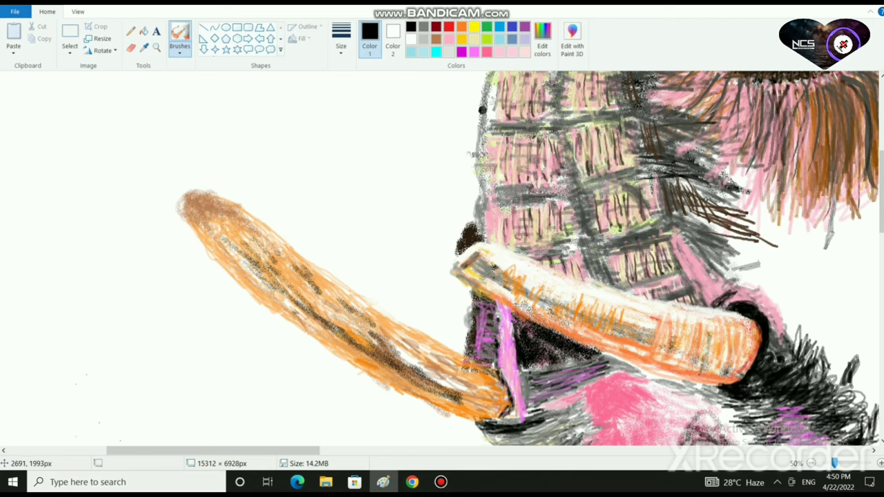
pyautogui.moveTo(219, 220)
pyautogui.mouseDown()
pyautogui.moveTo(259, 234)
pyautogui.moveTo(297, 272)
pyautogui.moveTo(233, 215)
pyautogui.moveTo(284, 250)
pyautogui.moveTo(342, 309)
pyautogui.mouseUp()
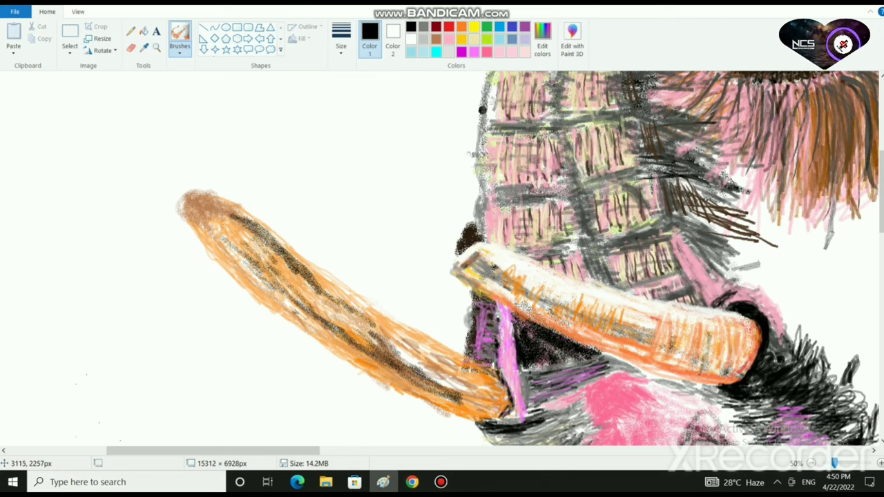
pyautogui.moveTo(319, 279); pyautogui.dragTo(424, 345)
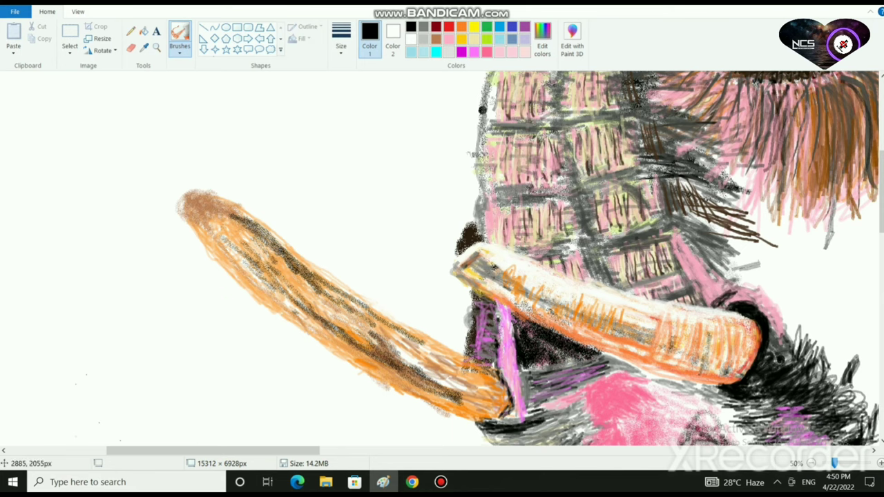
pyautogui.moveTo(265, 232)
pyautogui.mouseDown()
pyautogui.moveTo(358, 305)
pyautogui.moveTo(437, 348)
pyautogui.mouseUp()
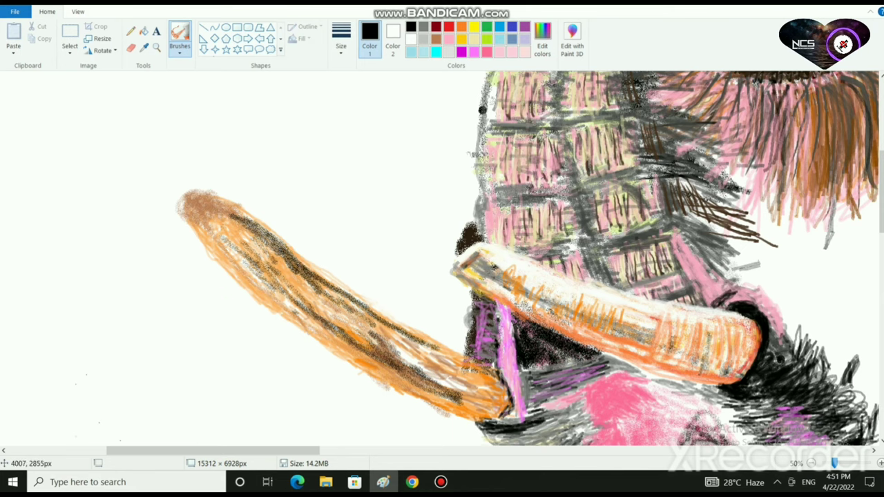
pyautogui.scroll(-4, 442, 258)
pyautogui.scroll(1, 443, 258)
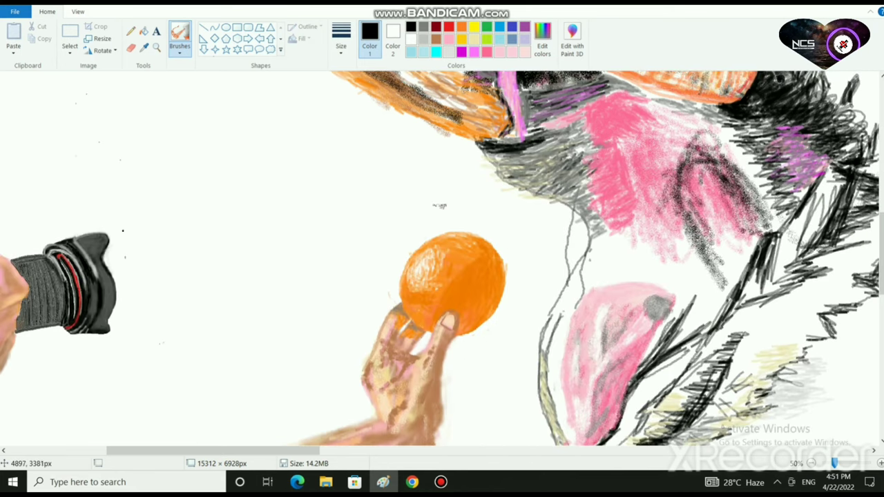
# - Darken the inner line of the black looping contour down to its lower end with a heavier black stroke
pyautogui.moveTo(699, 149)
pyautogui.mouseDown()
pyautogui.moveTo(684, 165)
pyautogui.moveTo(718, 280)
pyautogui.moveTo(690, 228)
pyautogui.moveTo(726, 291)
pyautogui.moveTo(706, 269)
pyautogui.mouseUp()
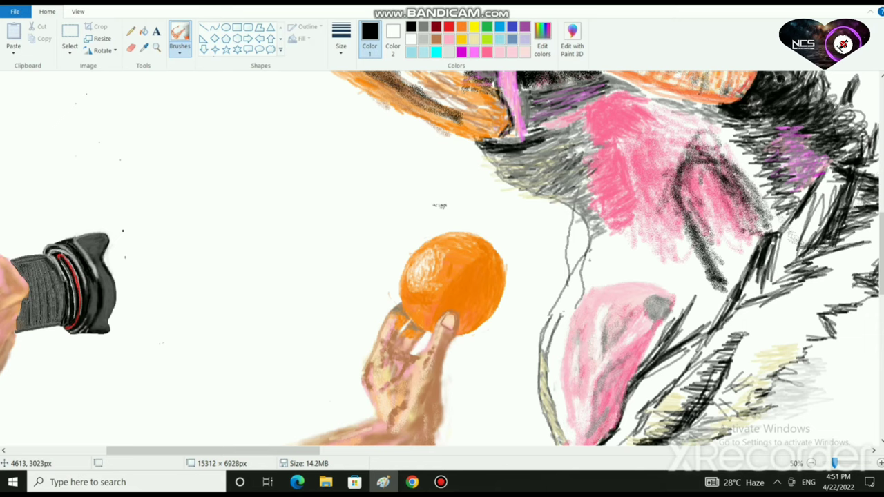
pyautogui.scroll(-3, 443, 258)
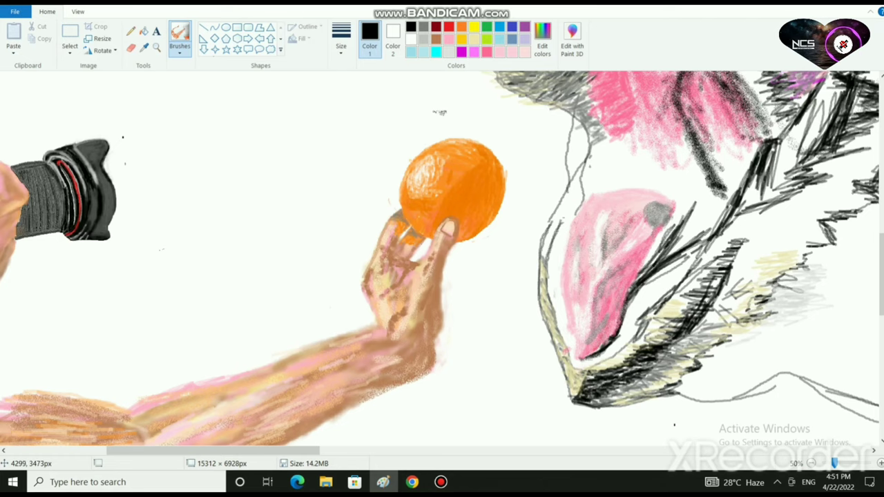
pyautogui.scroll(3, 442, 258)
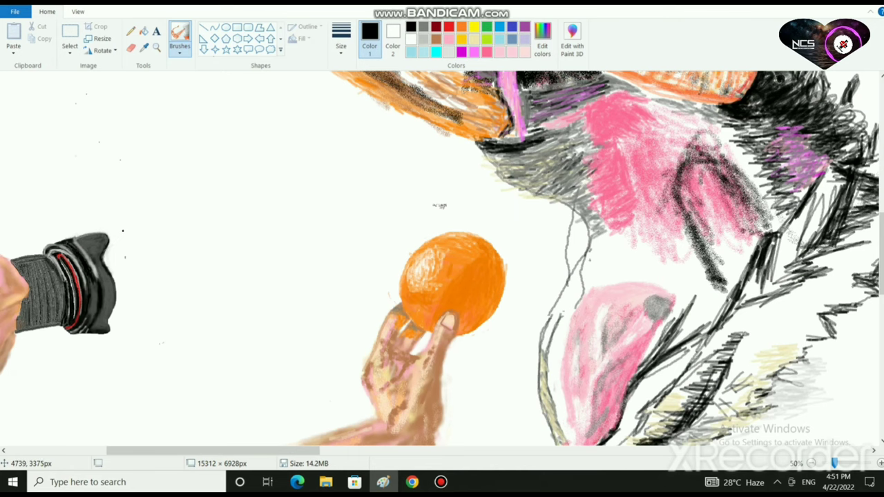
# - Edge the top of the pink tongue-shaped area with pale pink shading and a deep pink stroke over it
pyautogui.scroll(3, 442, 258)
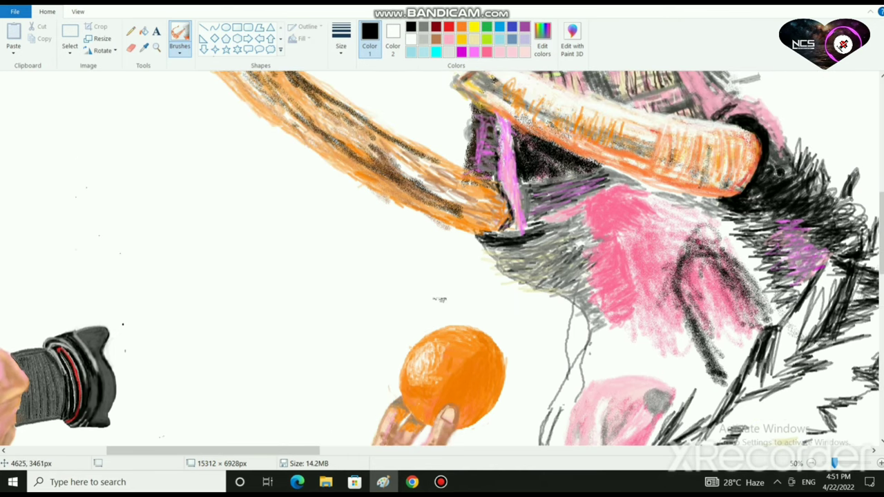
pyautogui.click(487, 52)
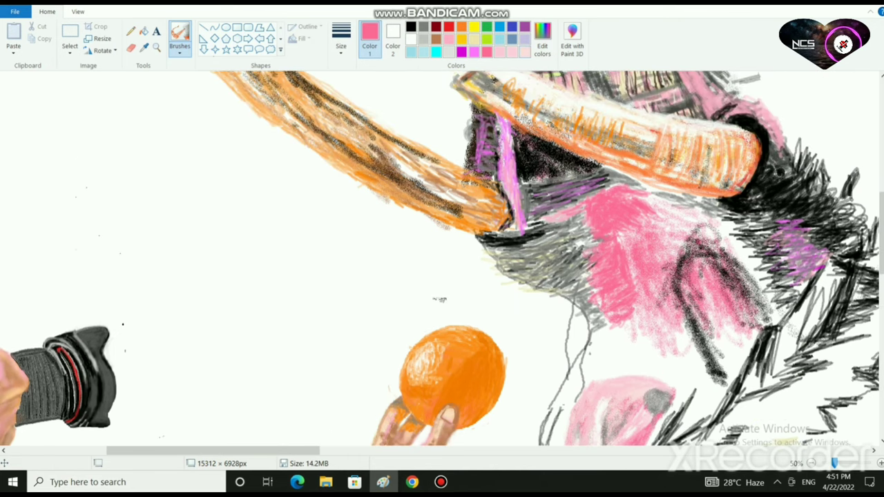
pyautogui.click(524, 52)
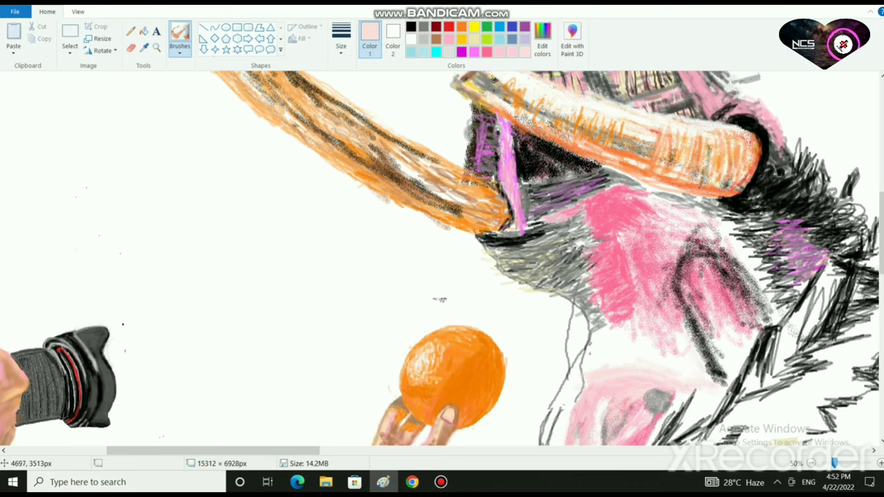
pyautogui.click(487, 52)
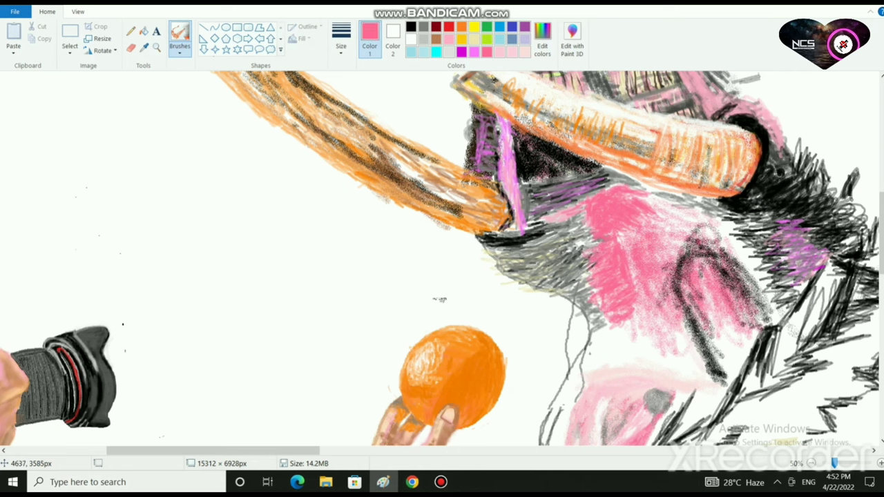
pyautogui.moveTo(652, 377)
pyautogui.mouseDown()
pyautogui.moveTo(582, 379)
pyautogui.moveTo(628, 382)
pyautogui.moveTo(619, 373)
pyautogui.moveTo(690, 385)
pyautogui.mouseUp()
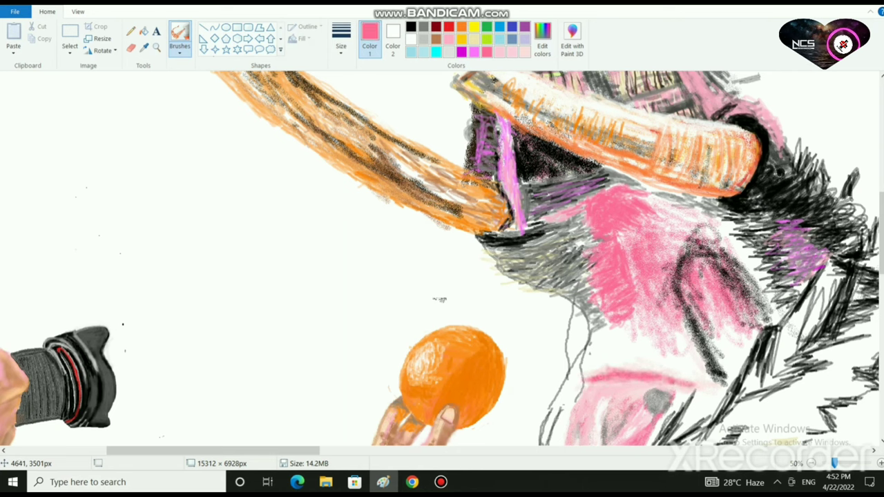
# - Thicken the deep pink band above the tongue-shaped area, extend it to the black fur, and close the contour's lower end with a black line
pyautogui.moveTo(577, 397)
pyautogui.mouseDown()
pyautogui.moveTo(602, 385)
pyautogui.moveTo(658, 383)
pyautogui.moveTo(620, 366)
pyautogui.moveTo(633, 359)
pyautogui.moveTo(710, 382)
pyautogui.mouseUp()
pyautogui.moveTo(593, 373)
pyautogui.mouseDown()
pyautogui.moveTo(660, 358)
pyautogui.moveTo(709, 373)
pyautogui.moveTo(636, 360)
pyautogui.moveTo(704, 370)
pyautogui.moveTo(688, 394)
pyautogui.moveTo(697, 408)
pyautogui.moveTo(705, 382)
pyautogui.moveTo(765, 339)
pyautogui.moveTo(733, 367)
pyautogui.mouseUp()
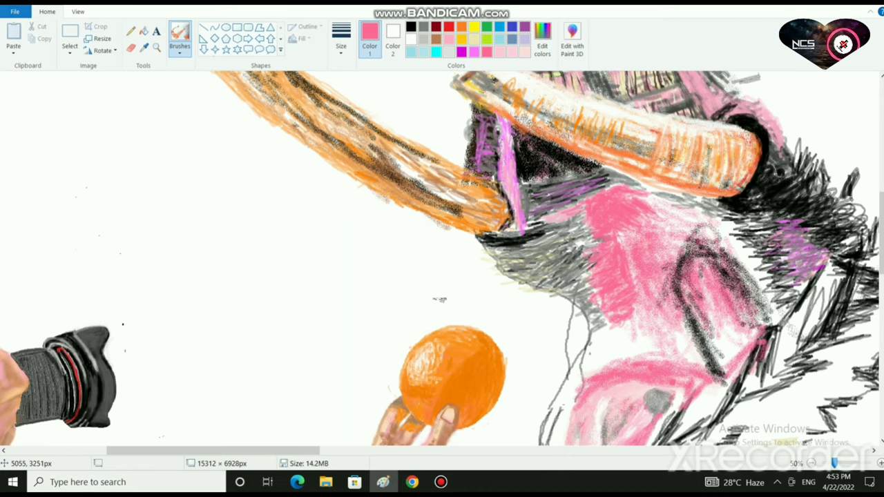
pyautogui.moveTo(764, 331)
pyautogui.mouseDown()
pyautogui.moveTo(734, 374)
pyautogui.moveTo(727, 368)
pyautogui.mouseUp()
pyautogui.click(411, 26)
pyautogui.moveTo(759, 337)
pyautogui.mouseDown()
pyautogui.moveTo(713, 377)
pyautogui.moveTo(758, 336)
pyautogui.mouseUp()
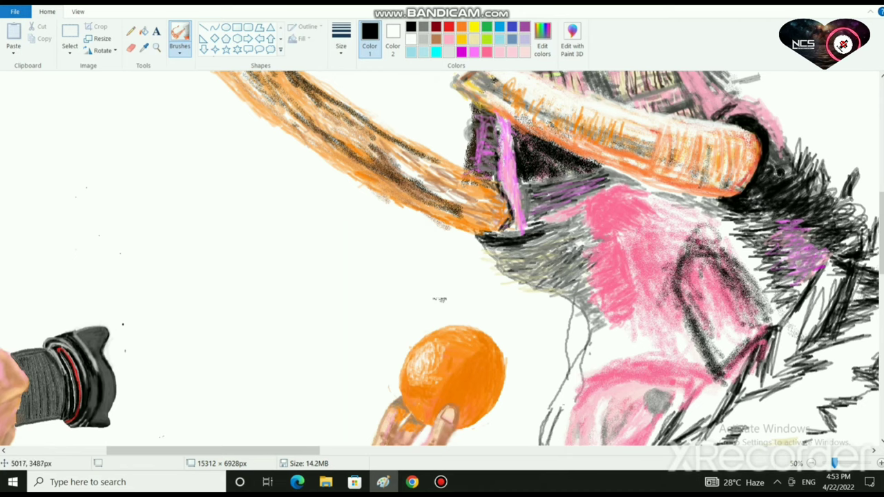
# - Add a black stroke to the grey spot at the tongue-shaped area's upper corner and widen the spot with grey shading
pyautogui.scroll(-3, 442, 258)
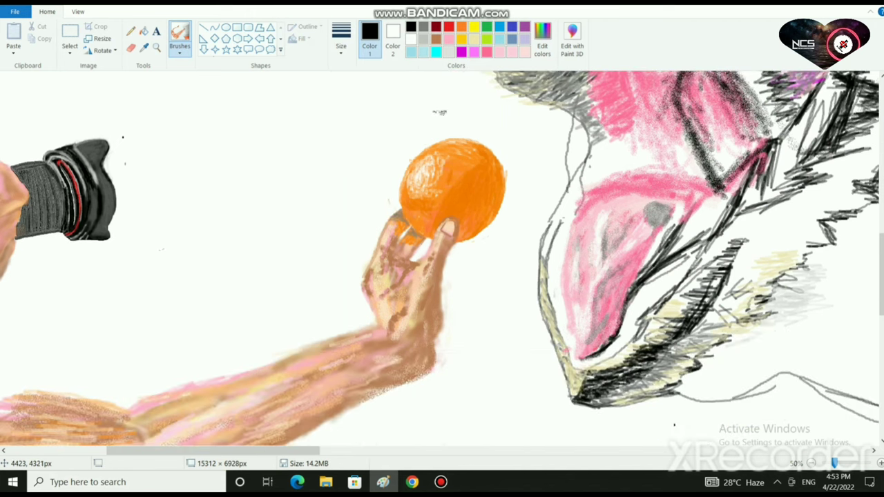
pyautogui.moveTo(649, 204); pyautogui.dragTo(669, 200)
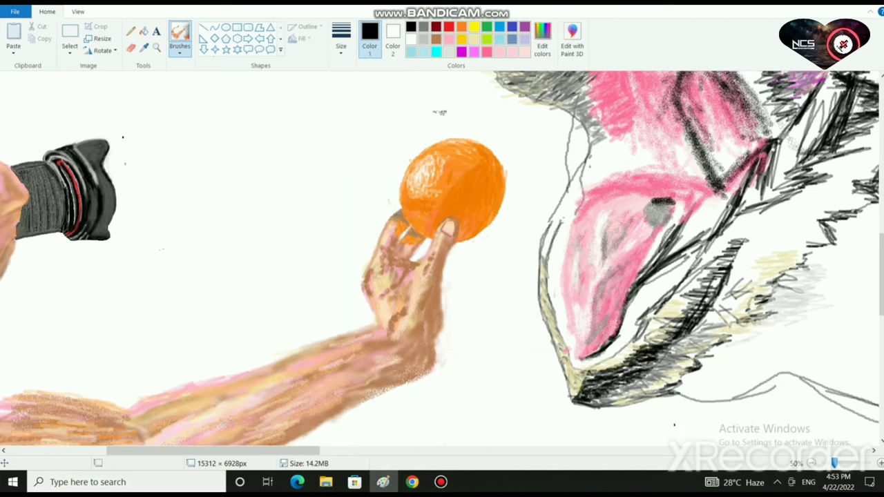
pyautogui.click(424, 27)
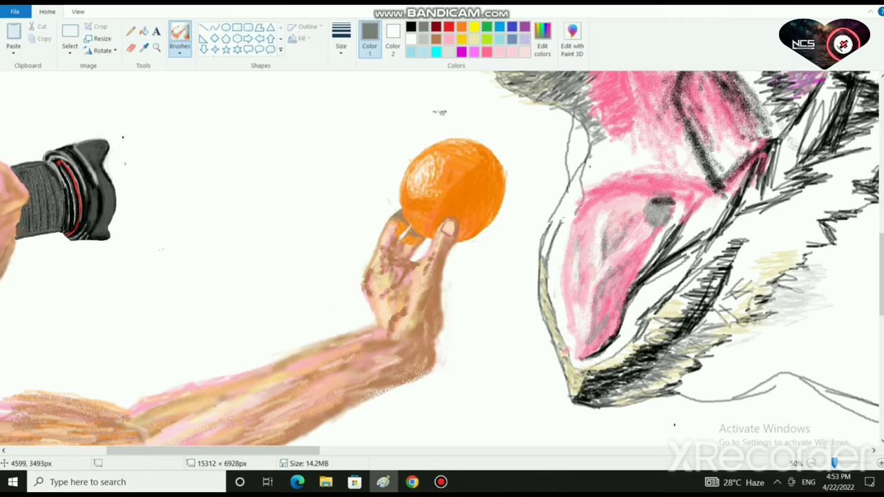
pyautogui.moveTo(659, 193)
pyautogui.mouseDown()
pyautogui.moveTo(676, 198)
pyautogui.moveTo(658, 202)
pyautogui.moveTo(674, 210)
pyautogui.moveTo(683, 194)
pyautogui.moveTo(657, 199)
pyautogui.moveTo(672, 191)
pyautogui.mouseUp()
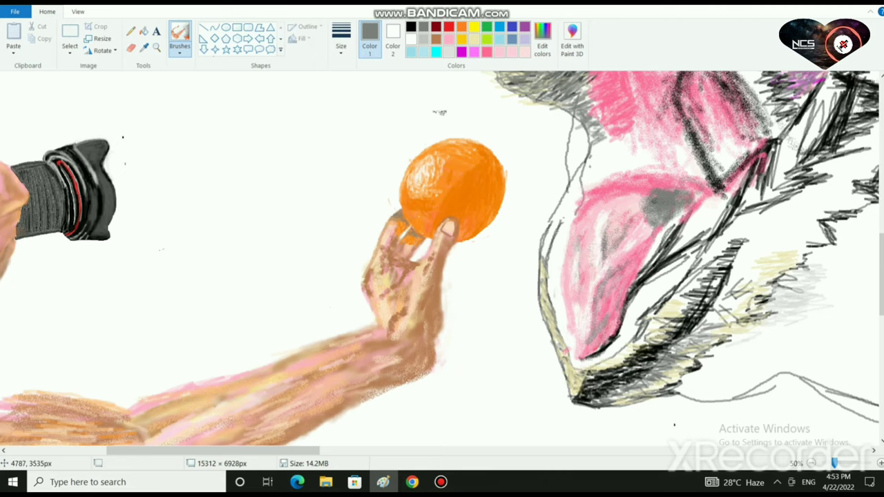
# - Thicken the black outline of the looping contour around its rounded top and both sides
pyautogui.scroll(3, 442, 256)
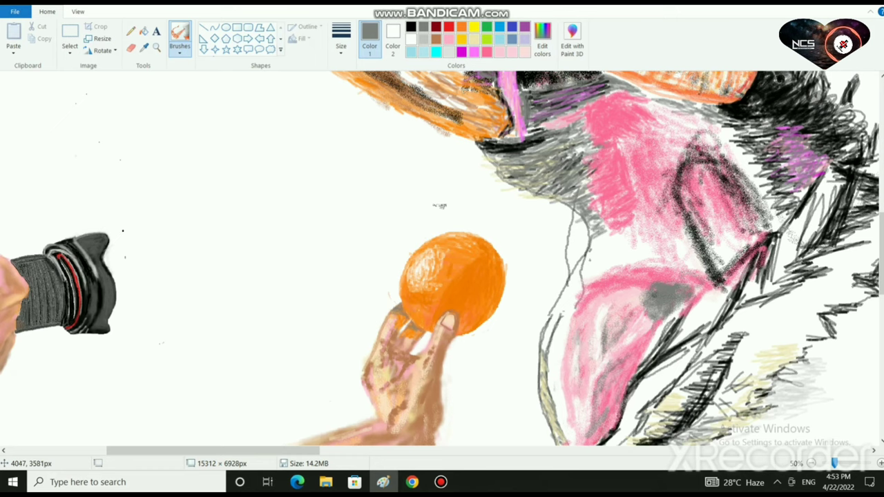
pyautogui.click(411, 27)
pyautogui.moveTo(679, 180)
pyautogui.mouseDown()
pyautogui.moveTo(682, 222)
pyautogui.moveTo(691, 220)
pyautogui.moveTo(712, 273)
pyautogui.moveTo(673, 170)
pyautogui.moveTo(711, 149)
pyautogui.moveTo(766, 206)
pyautogui.moveTo(766, 226)
pyautogui.moveTo(748, 200)
pyautogui.mouseUp()
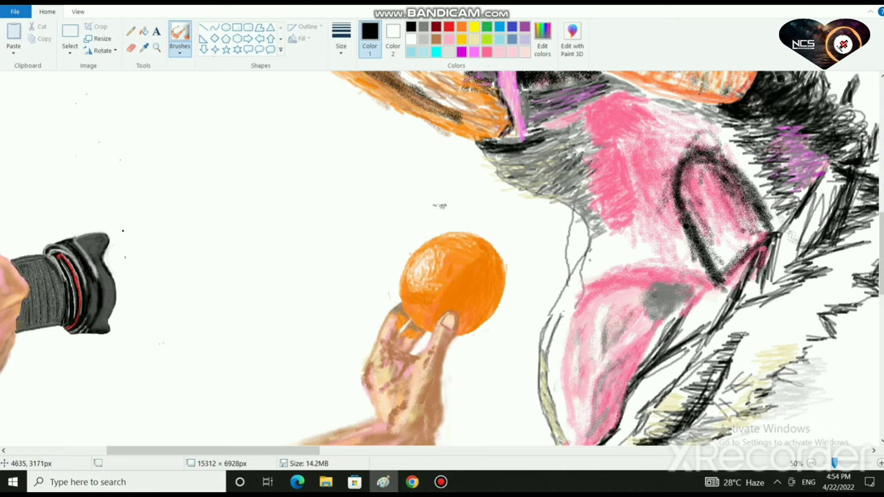
# - Draw a series of black slanted bars across the inside of the looping contour, with short strokes branching from them
pyautogui.moveTo(693, 200)
pyautogui.mouseDown()
pyautogui.moveTo(729, 192)
pyautogui.moveTo(694, 205)
pyautogui.moveTo(715, 213)
pyautogui.moveTo(699, 219)
pyautogui.moveTo(731, 202)
pyautogui.mouseUp()
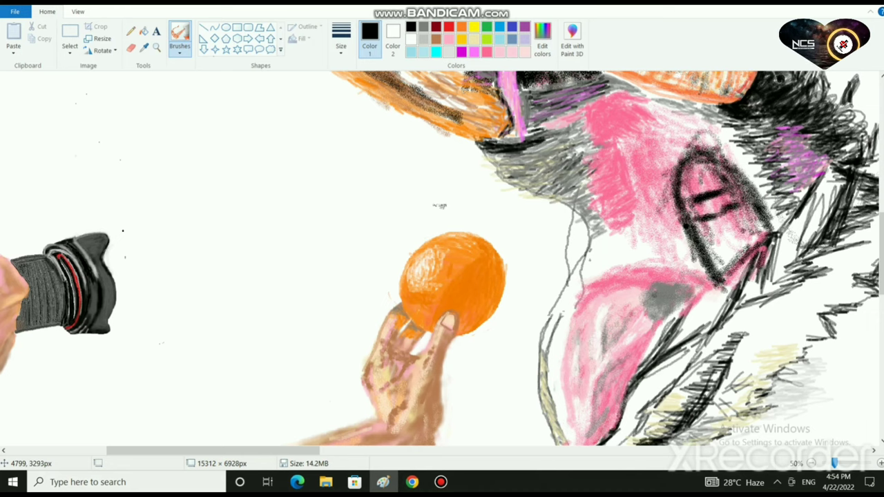
pyautogui.moveTo(708, 242)
pyautogui.mouseDown()
pyautogui.moveTo(751, 214)
pyautogui.moveTo(731, 224)
pyautogui.mouseUp()
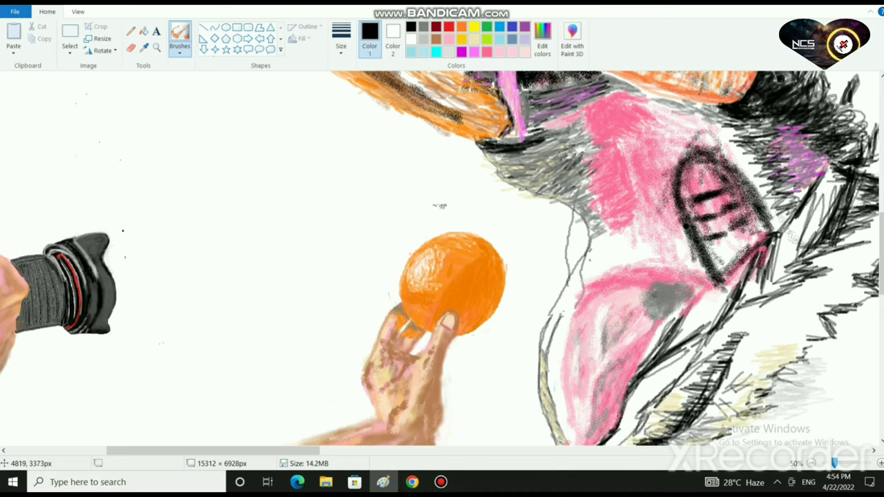
pyautogui.moveTo(713, 259); pyautogui.dragTo(756, 237)
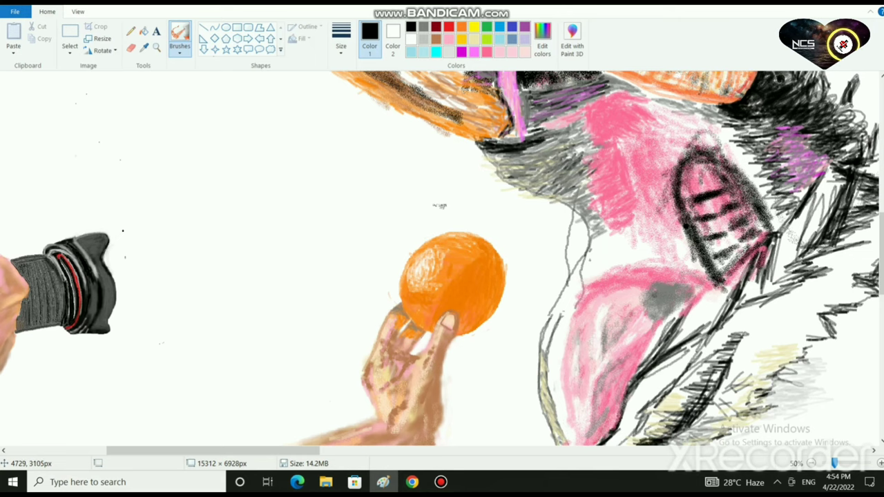
pyautogui.moveTo(693, 198)
pyautogui.mouseDown()
pyautogui.moveTo(723, 188)
pyautogui.moveTo(711, 220)
pyautogui.moveTo(724, 225)
pyautogui.moveTo(719, 235)
pyautogui.moveTo(750, 222)
pyautogui.mouseUp()
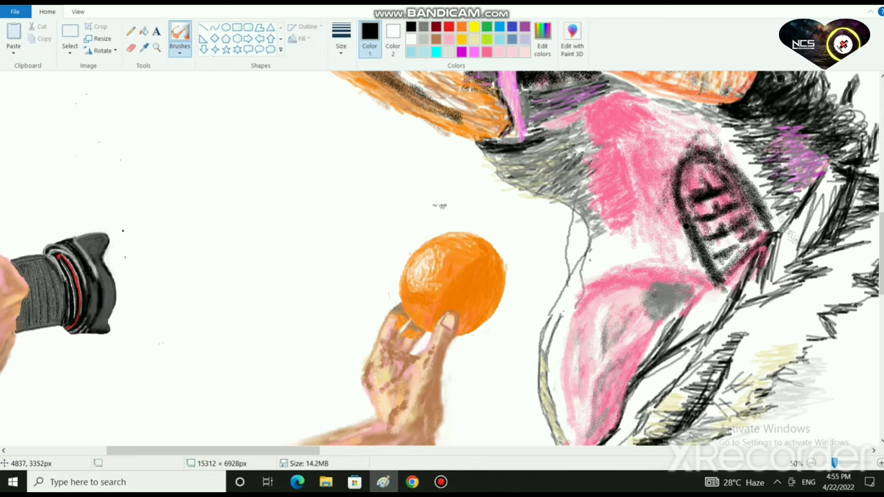
pyautogui.moveTo(719, 253)
pyautogui.mouseDown()
pyautogui.moveTo(732, 236)
pyautogui.moveTo(764, 234)
pyautogui.mouseUp()
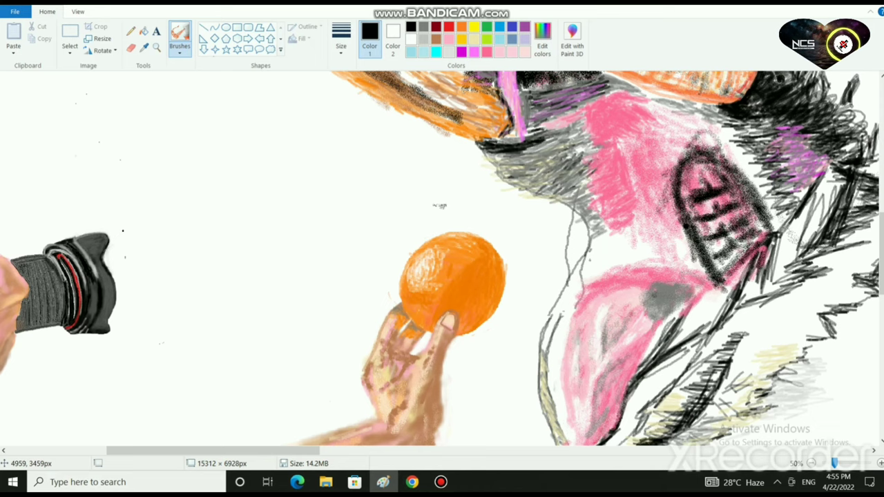
# - Fill the two gaps above the uppermost black bar inside the contour with solid deep pink
pyautogui.keyDown('ctrl'); pyautogui.scroll(-2, 123, 231); pyautogui.keyUp('ctrl')
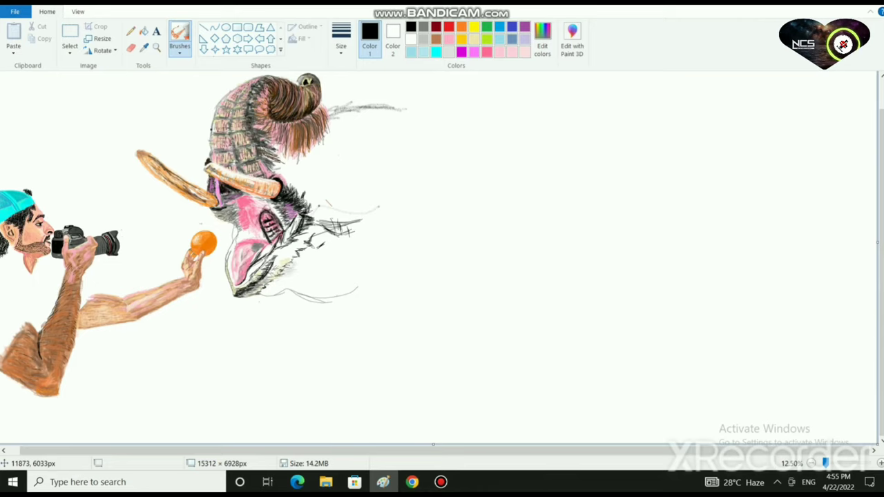
pyautogui.moveTo(826, 463); pyautogui.dragTo(829, 463)
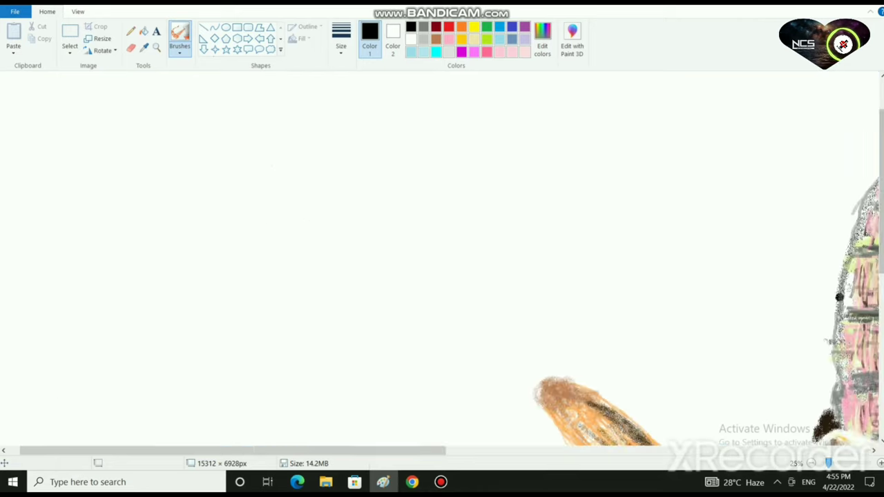
pyautogui.moveTo(361, 451); pyautogui.dragTo(629, 450)
pyautogui.scroll(2, 249, 323)
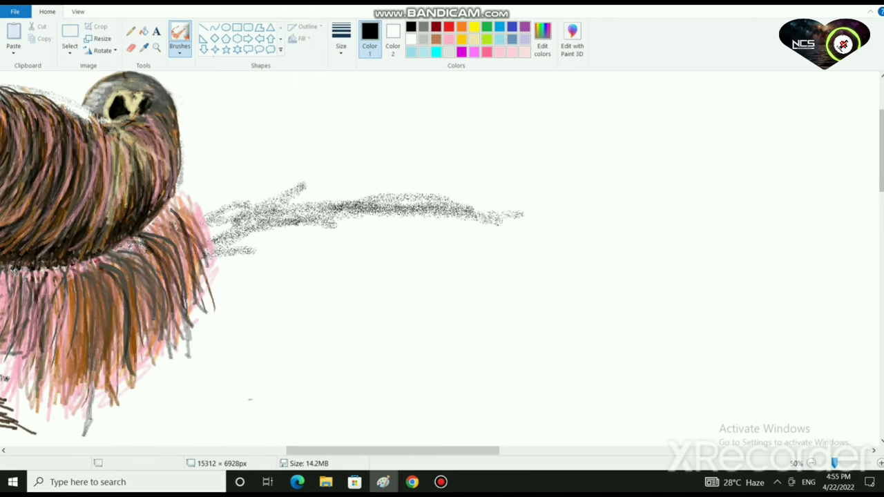
pyautogui.scroll(-5, 248, 323)
pyautogui.moveTo(339, 450); pyautogui.dragTo(310, 451)
pyautogui.hscroll(-1, 394, 320)
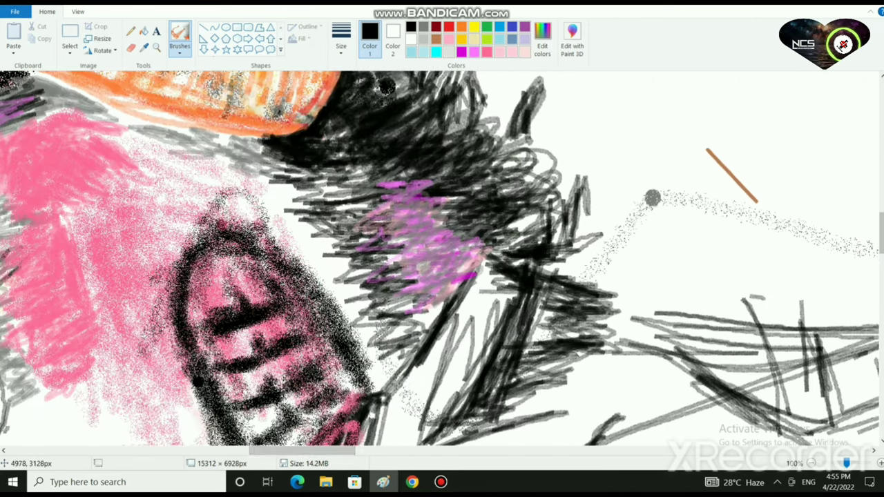
pyautogui.scroll(1, 394, 320)
pyautogui.scroll(1, 442, 259)
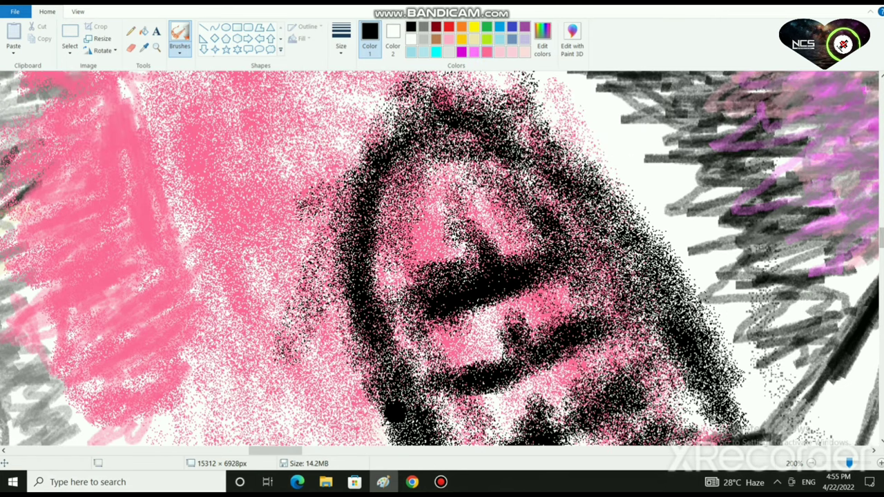
pyautogui.click(487, 52)
pyautogui.moveTo(418, 215)
pyautogui.mouseDown()
pyautogui.moveTo(411, 228)
pyautogui.moveTo(407, 207)
pyautogui.moveTo(423, 181)
pyautogui.moveTo(442, 247)
pyautogui.moveTo(449, 211)
pyautogui.moveTo(413, 257)
pyautogui.mouseUp()
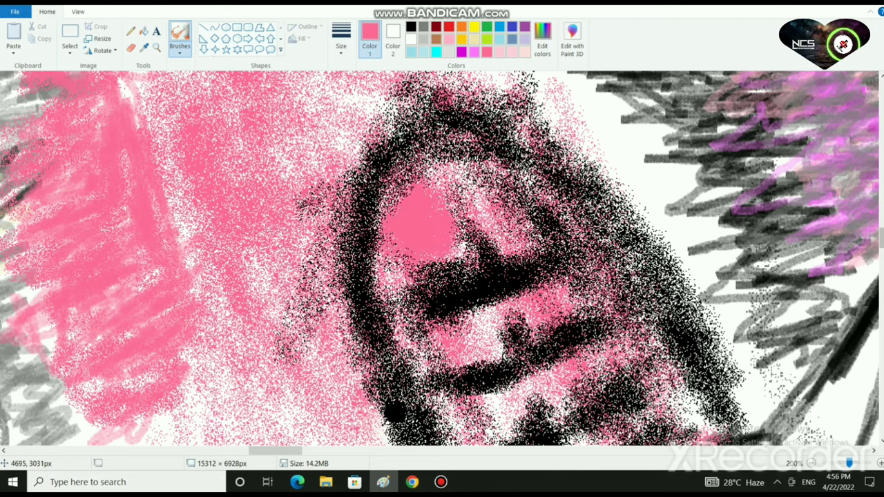
pyautogui.moveTo(390, 214); pyautogui.dragTo(383, 266)
pyautogui.moveTo(477, 190)
pyautogui.mouseDown()
pyautogui.moveTo(504, 207)
pyautogui.moveTo(532, 204)
pyautogui.moveTo(511, 228)
pyautogui.moveTo(480, 204)
pyautogui.moveTo(476, 163)
pyautogui.mouseUp()
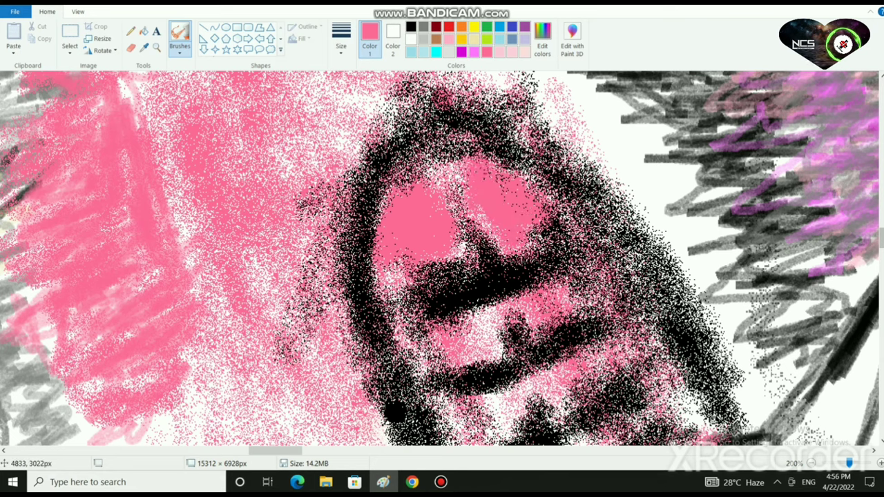
# - Fill the gaps between the remaining black bars with solid deep pink, on both sides down to the contour's lower end
pyautogui.moveTo(452, 338)
pyautogui.mouseDown()
pyautogui.moveTo(477, 342)
pyautogui.moveTo(429, 345)
pyautogui.moveTo(449, 360)
pyautogui.moveTo(495, 333)
pyautogui.mouseUp()
pyautogui.moveTo(561, 301)
pyautogui.mouseDown()
pyautogui.moveTo(579, 295)
pyautogui.moveTo(577, 279)
pyautogui.moveTo(569, 312)
pyautogui.mouseUp()
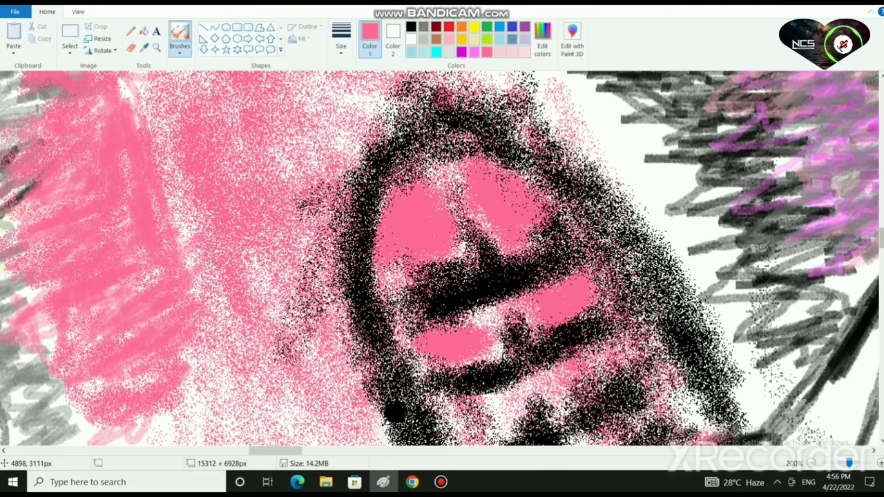
pyautogui.scroll(-2, 539, 314)
pyautogui.moveTo(491, 313)
pyautogui.mouseDown()
pyautogui.moveTo(463, 321)
pyautogui.moveTo(519, 335)
pyautogui.mouseUp()
pyautogui.moveTo(587, 277)
pyautogui.mouseDown()
pyautogui.moveTo(602, 273)
pyautogui.moveTo(589, 275)
pyautogui.mouseUp()
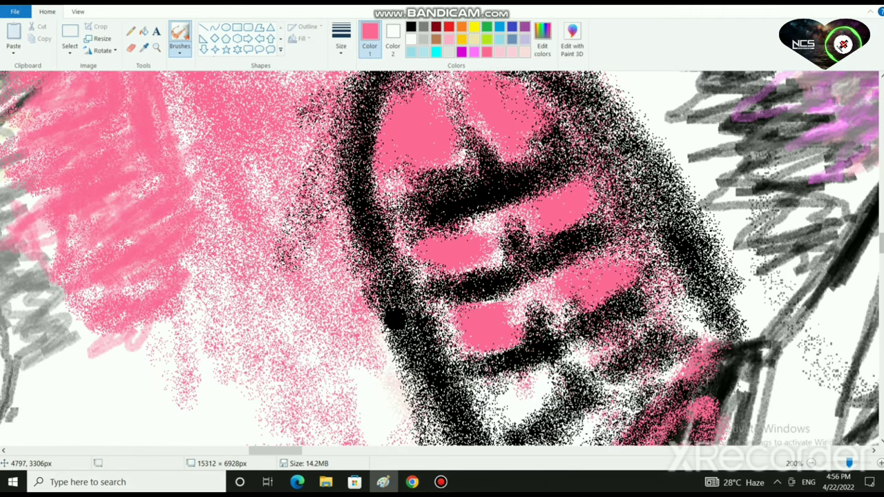
pyautogui.moveTo(487, 389)
pyautogui.mouseDown()
pyautogui.moveTo(532, 380)
pyautogui.moveTo(512, 415)
pyautogui.moveTo(542, 394)
pyautogui.mouseUp()
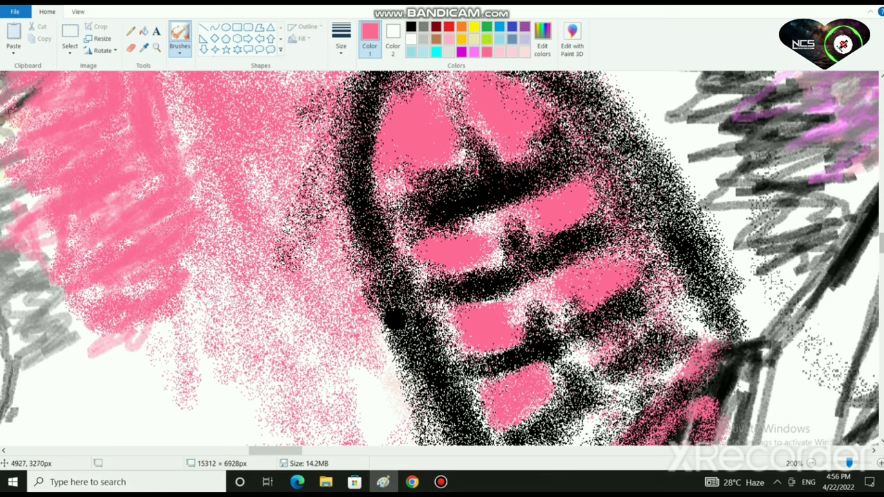
pyautogui.moveTo(580, 356)
pyautogui.mouseDown()
pyautogui.moveTo(680, 315)
pyautogui.moveTo(688, 321)
pyautogui.moveTo(677, 301)
pyautogui.mouseUp()
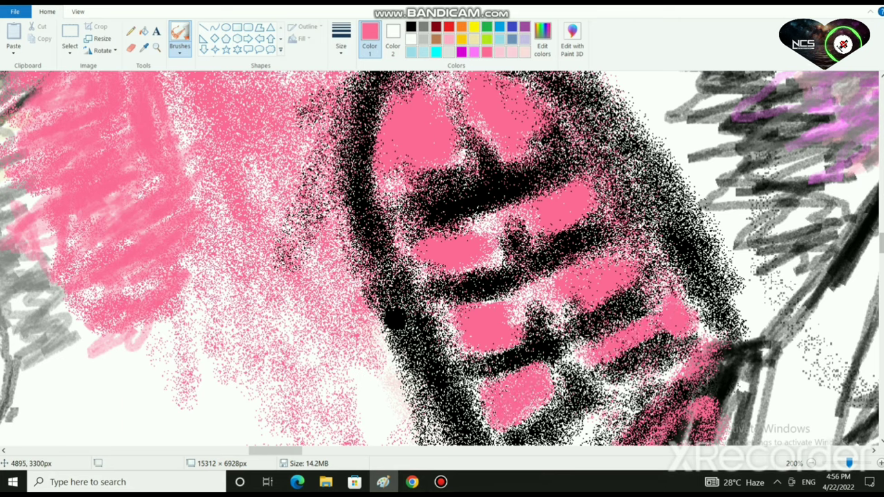
# - Extend the deep pink fills outward to the black contour, touch up the top gaps, and switch the colour back to black
pyautogui.moveTo(488, 383)
pyautogui.mouseDown()
pyautogui.moveTo(477, 404)
pyautogui.moveTo(484, 414)
pyautogui.mouseUp()
pyautogui.moveTo(442, 342)
pyautogui.mouseDown()
pyautogui.moveTo(436, 317)
pyautogui.moveTo(452, 311)
pyautogui.moveTo(464, 346)
pyautogui.mouseUp()
pyautogui.moveTo(620, 252); pyautogui.dragTo(641, 252)
pyautogui.moveTo(422, 243)
pyautogui.mouseDown()
pyautogui.moveTo(415, 241)
pyautogui.moveTo(419, 275)
pyautogui.mouseUp()
pyautogui.moveTo(588, 181); pyautogui.dragTo(608, 206)
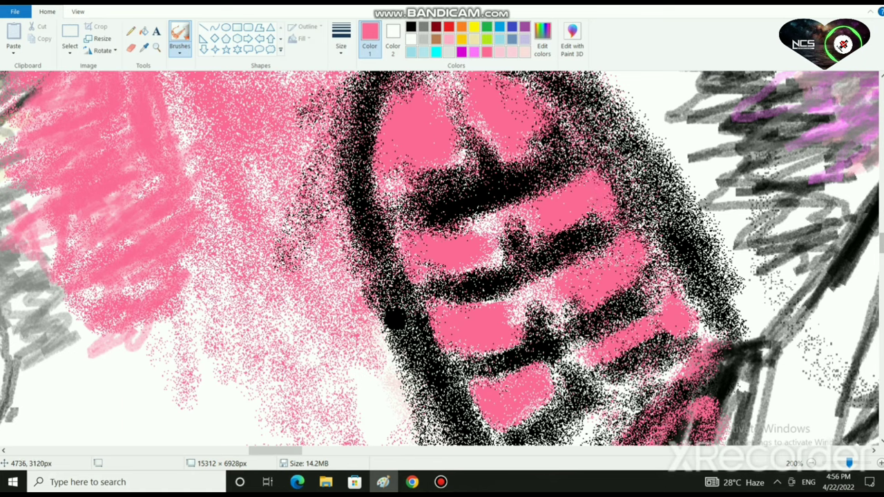
pyautogui.moveTo(404, 208)
pyautogui.mouseDown()
pyautogui.moveTo(397, 180)
pyautogui.moveTo(387, 190)
pyautogui.mouseUp()
pyautogui.moveTo(556, 141)
pyautogui.mouseDown()
pyautogui.moveTo(563, 121)
pyautogui.moveTo(574, 149)
pyautogui.mouseUp()
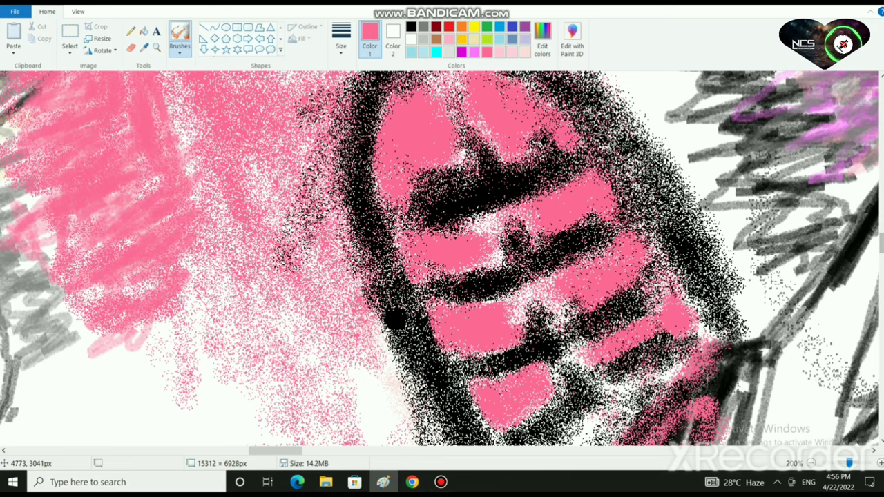
pyautogui.moveTo(478, 140); pyautogui.dragTo(459, 95)
pyautogui.click(411, 27)
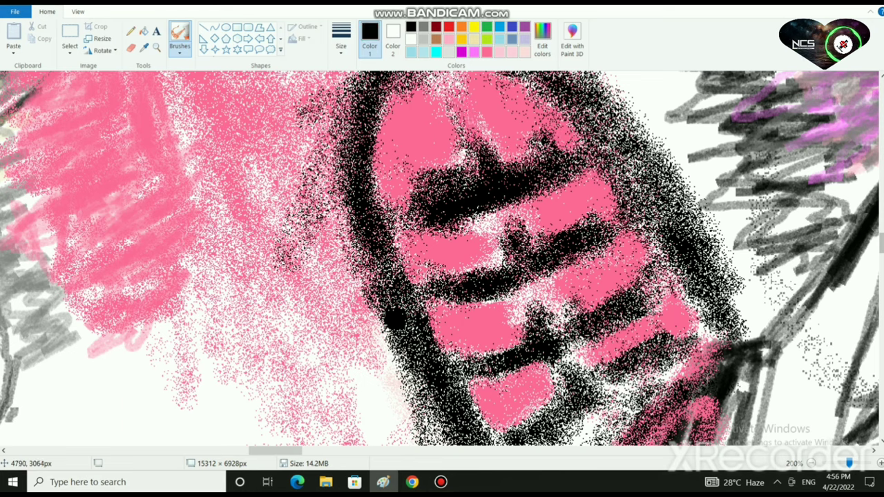
# - Go over the slanted bars and their short branches inside the contour with solid black, lengthening the uppermost bar's central and outer branches
pyautogui.moveTo(484, 158)
pyautogui.mouseDown()
pyautogui.moveTo(465, 110)
pyautogui.moveTo(468, 165)
pyautogui.moveTo(557, 170)
pyautogui.mouseUp()
pyautogui.moveTo(536, 298)
pyautogui.mouseDown()
pyautogui.moveTo(539, 308)
pyautogui.moveTo(492, 354)
pyautogui.moveTo(510, 353)
pyautogui.mouseUp()
pyautogui.moveTo(565, 345)
pyautogui.mouseDown()
pyautogui.moveTo(587, 318)
pyautogui.moveTo(657, 277)
pyautogui.mouseUp()
pyautogui.scroll(-3, 573, 304)
pyautogui.moveTo(604, 326)
pyautogui.mouseDown()
pyautogui.moveTo(515, 338)
pyautogui.moveTo(586, 316)
pyautogui.moveTo(615, 290)
pyautogui.moveTo(652, 322)
pyautogui.moveTo(608, 305)
pyautogui.mouseUp()
pyautogui.scroll(3, 608, 305)
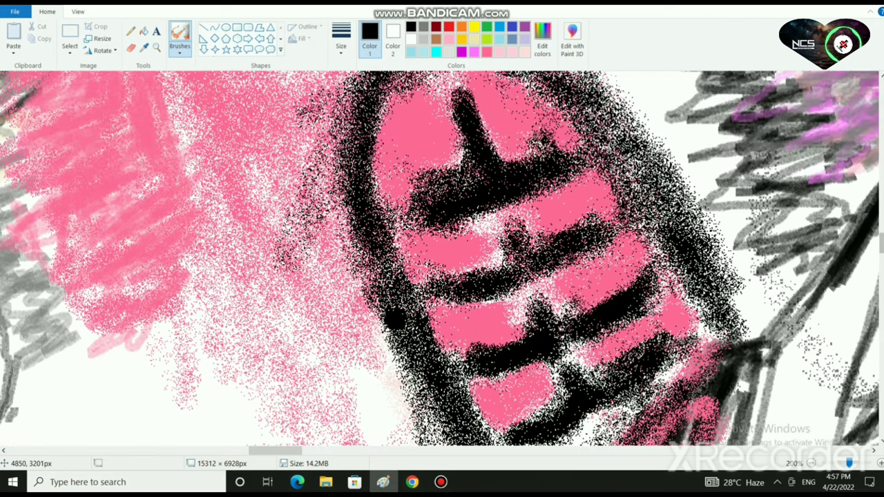
pyautogui.moveTo(435, 307)
pyautogui.mouseDown()
pyautogui.moveTo(477, 298)
pyautogui.moveTo(511, 235)
pyautogui.moveTo(528, 262)
pyautogui.moveTo(601, 245)
pyautogui.moveTo(608, 207)
pyautogui.mouseUp()
pyautogui.moveTo(401, 153)
pyautogui.mouseDown()
pyautogui.moveTo(391, 176)
pyautogui.moveTo(428, 207)
pyautogui.mouseUp()
pyautogui.moveTo(546, 181); pyautogui.dragTo(543, 103)
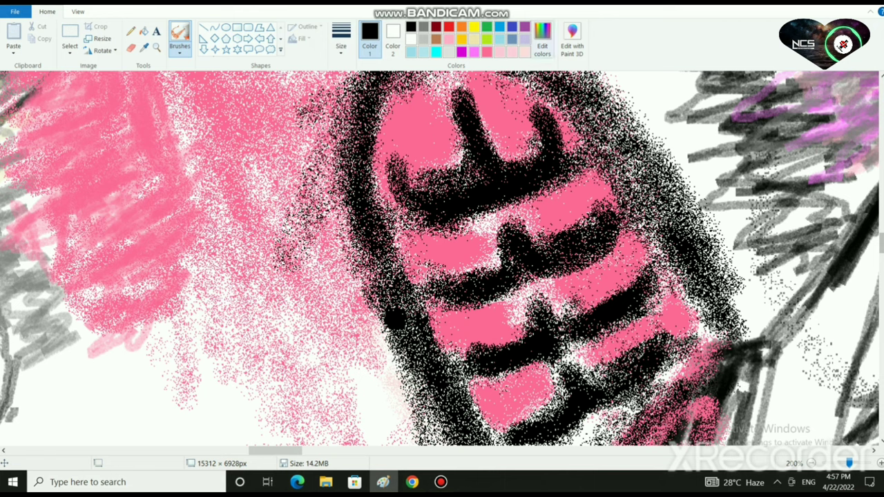
# - Mix a lighter red from the palette red and paint it over the pink gap beneath the uppermost black bar
pyautogui.click(449, 26)
pyautogui.click(542, 38)
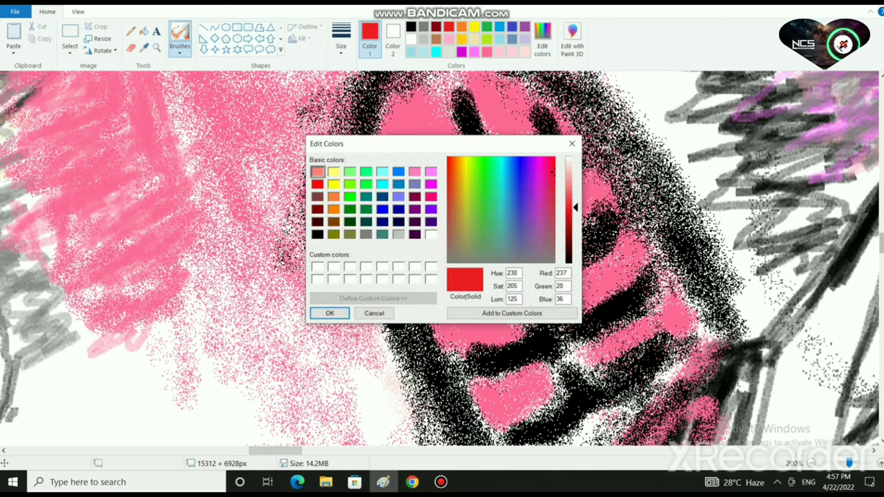
pyautogui.moveTo(576, 200); pyautogui.dragTo(576, 191)
pyautogui.click(331, 312)
pyautogui.moveTo(437, 257); pyautogui.dragTo(471, 244)
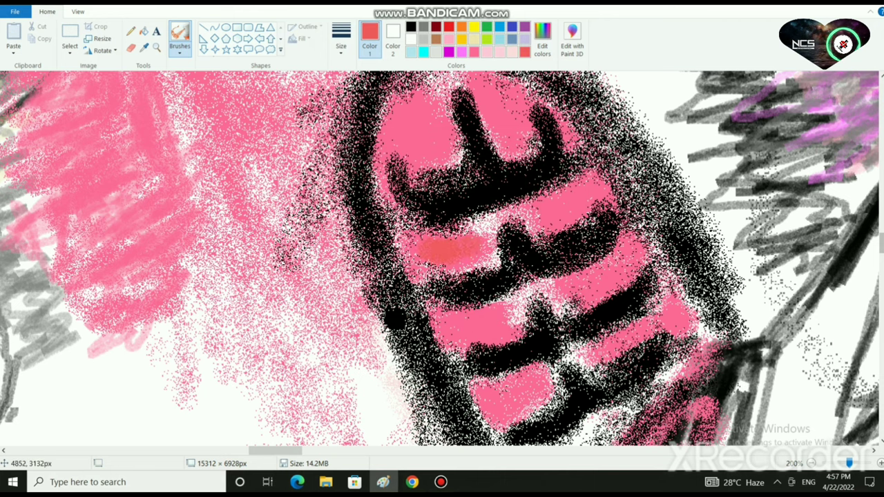
pyautogui.moveTo(533, 223)
pyautogui.mouseDown()
pyautogui.moveTo(572, 205)
pyautogui.moveTo(484, 238)
pyautogui.mouseUp()
# - Cover the remaining pink gaps between the bars and along the contour's inner edge with the lighter red
pyautogui.moveTo(446, 141)
pyautogui.mouseDown()
pyautogui.moveTo(410, 142)
pyautogui.moveTo(368, 169)
pyautogui.moveTo(402, 235)
pyautogui.moveTo(444, 377)
pyautogui.moveTo(489, 439)
pyautogui.moveTo(517, 390)
pyautogui.moveTo(534, 380)
pyautogui.moveTo(496, 404)
pyautogui.moveTo(468, 345)
pyautogui.moveTo(489, 317)
pyautogui.moveTo(470, 335)
pyautogui.mouseUp()
pyautogui.moveTo(563, 276)
pyautogui.mouseDown()
pyautogui.moveTo(520, 304)
pyautogui.moveTo(552, 290)
pyautogui.moveTo(584, 296)
pyautogui.moveTo(639, 243)
pyautogui.moveTo(611, 195)
pyautogui.moveTo(549, 222)
pyautogui.moveTo(525, 208)
pyautogui.moveTo(491, 252)
pyautogui.moveTo(428, 266)
pyautogui.mouseUp()
pyautogui.moveTo(425, 234)
pyautogui.mouseDown()
pyautogui.moveTo(494, 201)
pyautogui.moveTo(577, 187)
pyautogui.moveTo(571, 135)
pyautogui.mouseUp()
pyautogui.scroll(-1, 568, 160)
pyautogui.moveTo(579, 256)
pyautogui.mouseDown()
pyautogui.moveTo(581, 264)
pyautogui.moveTo(657, 228)
pyautogui.moveTo(635, 214)
pyautogui.moveTo(598, 248)
pyautogui.mouseUp()
pyautogui.moveTo(532, 310)
pyautogui.mouseDown()
pyautogui.moveTo(542, 265)
pyautogui.moveTo(487, 287)
pyautogui.mouseUp()
pyautogui.moveTo(497, 366)
pyautogui.mouseDown()
pyautogui.moveTo(587, 366)
pyautogui.moveTo(584, 346)
pyautogui.moveTo(622, 332)
pyautogui.moveTo(660, 284)
pyautogui.mouseUp()
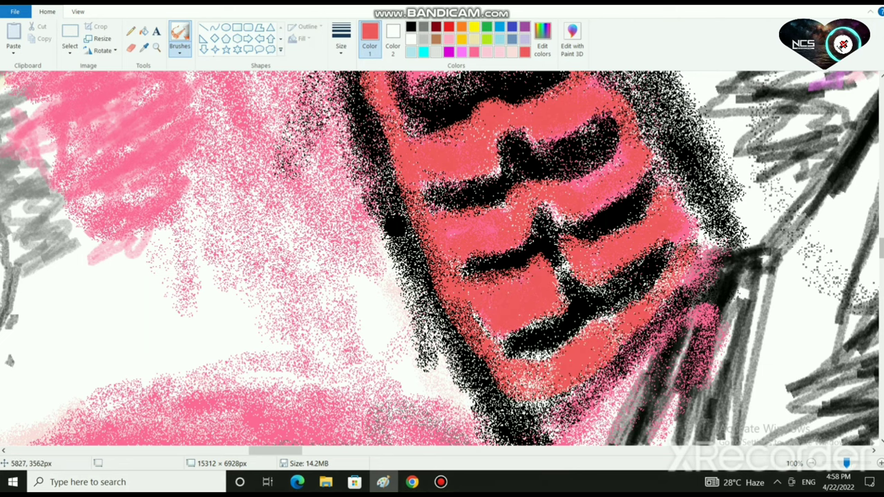
# - Examine the whole drawing, including the creature, its tusks, and the photographer's camera and outstretched arm
pyautogui.scroll(-2, 714, 307)
pyautogui.scroll(3, 605, 304)
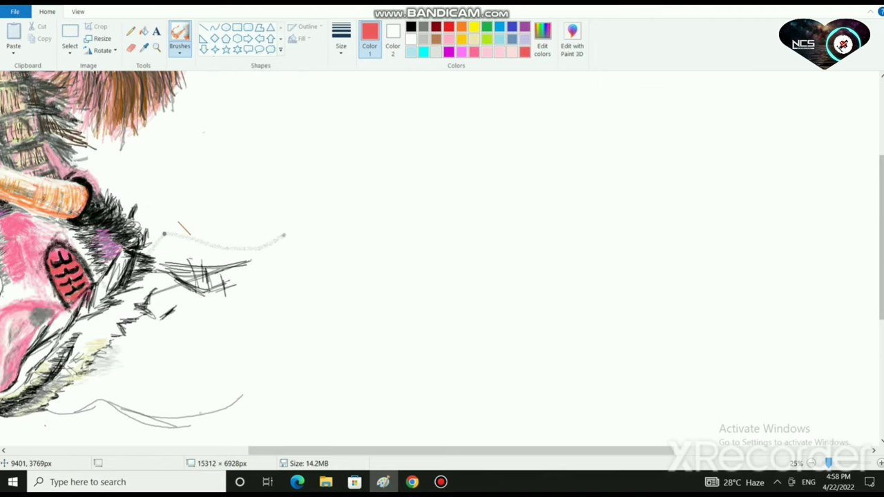
pyautogui.scroll(-1, 470, 180)
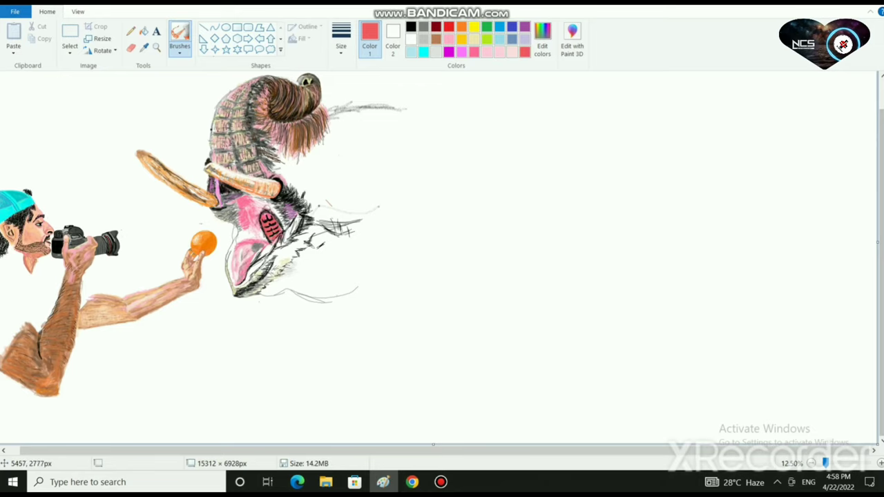
pyautogui.scroll(2, 282, 331)
pyautogui.scroll(-3, 297, 360)
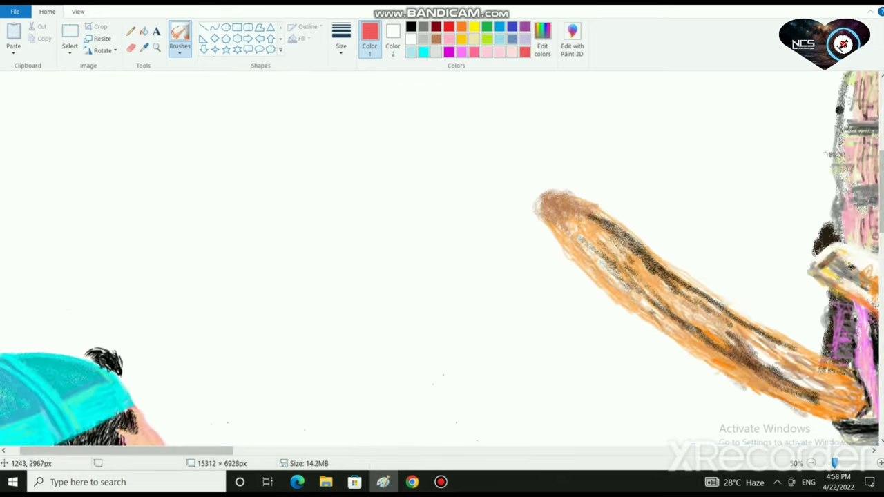
pyautogui.moveTo(131, 450); pyautogui.dragTo(363, 450)
pyautogui.hscroll(-5, 372, 212)
pyautogui.scroll(-4, 134, 205)
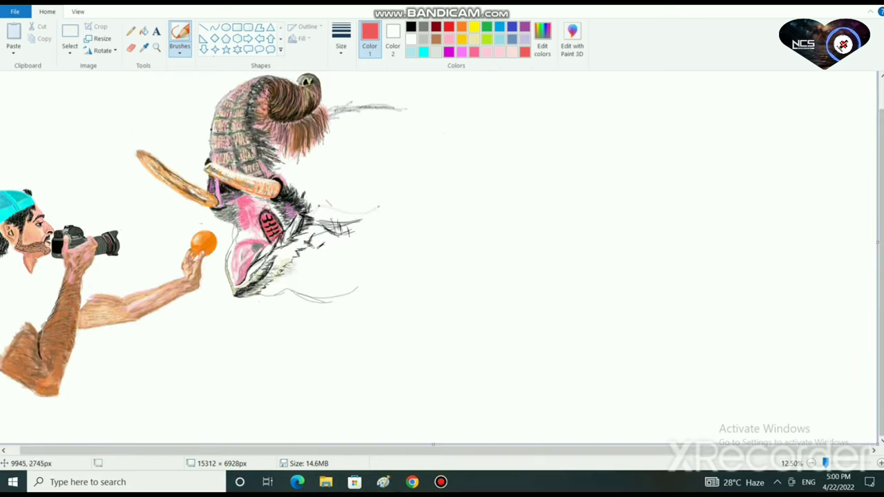
pyautogui.scroll(2, 514, 352)
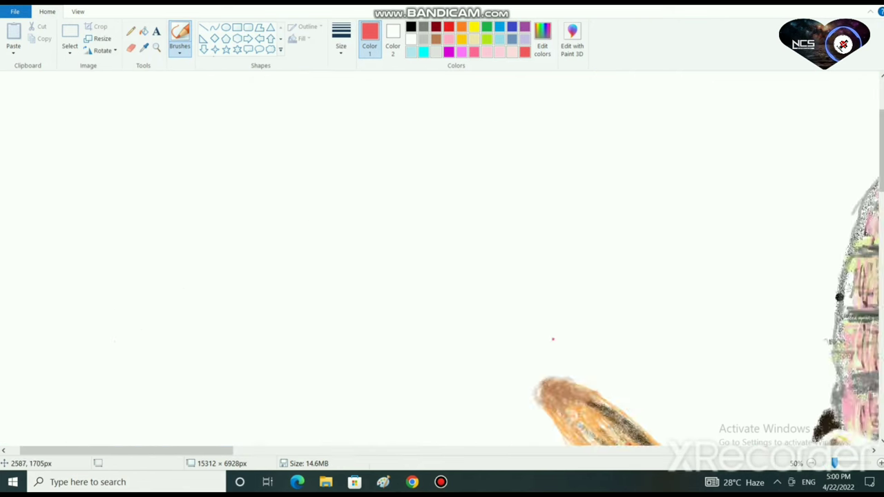
pyautogui.scroll(-6, 553, 339)
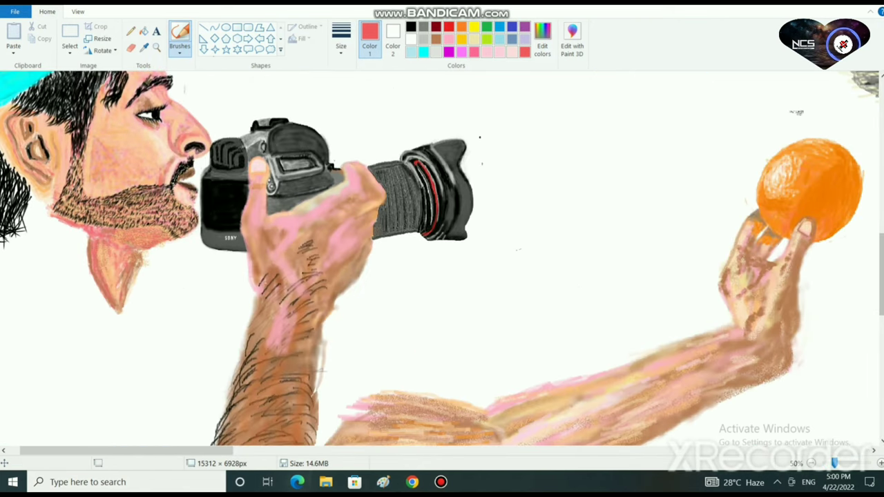
# - Switch to black and thicken the central branch of the uppermost bar inside the mouth contour
pyautogui.moveTo(212, 450); pyautogui.dragTo(428, 451)
pyautogui.scroll(2, 426, 346)
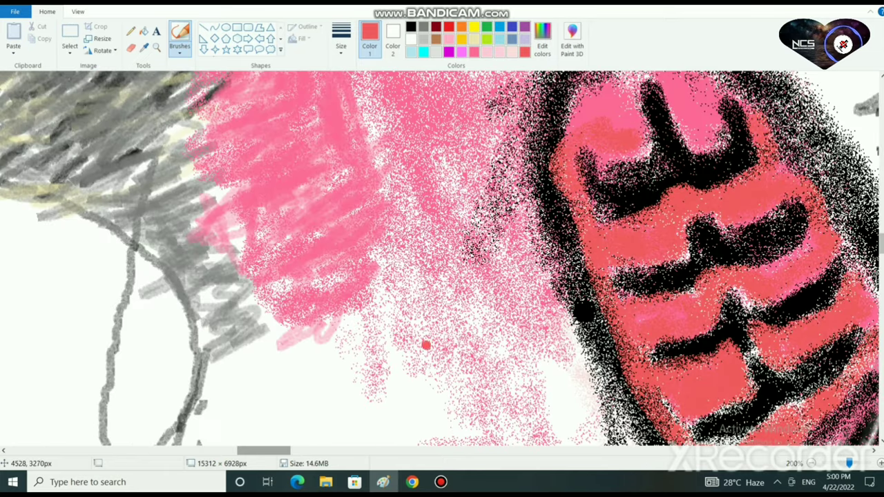
pyautogui.click(411, 26)
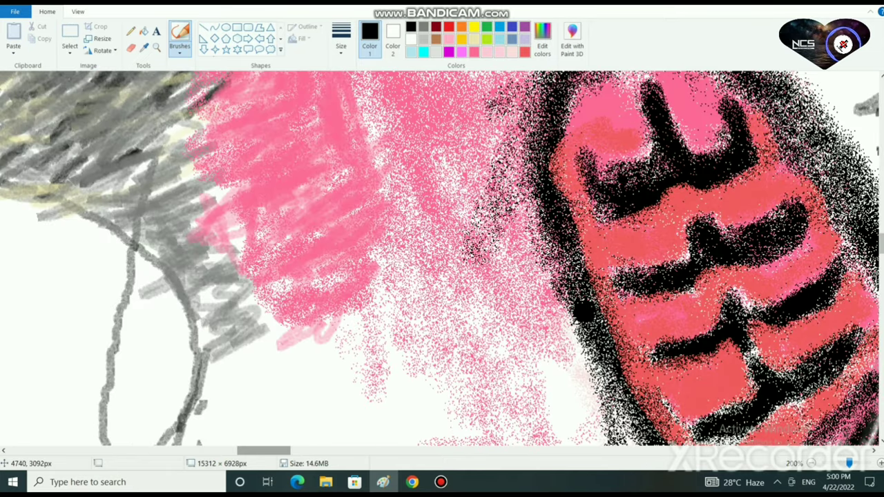
pyautogui.moveTo(636, 98)
pyautogui.mouseDown()
pyautogui.moveTo(646, 142)
pyautogui.moveTo(632, 155)
pyautogui.moveTo(641, 114)
pyautogui.mouseUp()
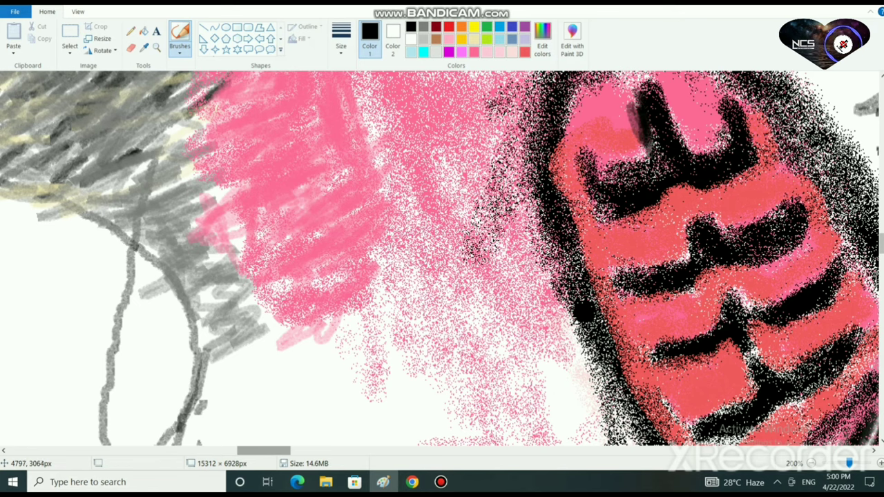
pyautogui.scroll(1, 682, 179)
pyautogui.moveTo(653, 157)
pyautogui.mouseDown()
pyautogui.moveTo(679, 207)
pyautogui.moveTo(662, 194)
pyautogui.mouseUp()
# - Shade the uppermost bar's upper edge in black on both sides of the branch, and add a short slanted stroke near the contour's top
pyautogui.moveTo(671, 225)
pyautogui.mouseDown()
pyautogui.moveTo(696, 244)
pyautogui.moveTo(730, 243)
pyautogui.mouseUp()
pyautogui.moveTo(664, 254)
pyautogui.mouseDown()
pyautogui.moveTo(621, 255)
pyautogui.moveTo(615, 265)
pyautogui.moveTo(582, 242)
pyautogui.mouseUp()
pyautogui.moveTo(673, 159)
pyautogui.mouseDown()
pyautogui.moveTo(672, 222)
pyautogui.moveTo(689, 228)
pyautogui.moveTo(686, 195)
pyautogui.moveTo(647, 147)
pyautogui.moveTo(734, 182)
pyautogui.mouseUp()
pyautogui.scroll(-1, 750, 233)
pyautogui.scroll(1, 721, 240)
pyautogui.moveTo(642, 182)
pyautogui.mouseDown()
pyautogui.moveTo(647, 171)
pyautogui.moveTo(649, 184)
pyautogui.moveTo(636, 158)
pyautogui.mouseUp()
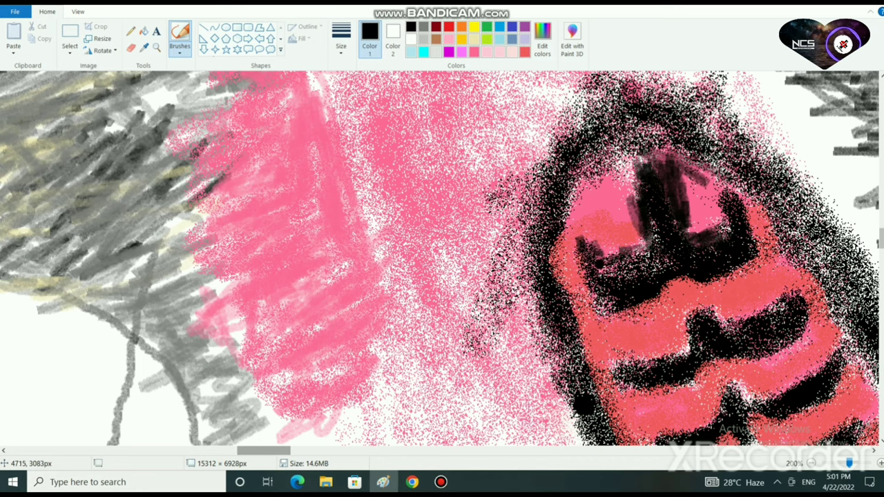
pyautogui.moveTo(599, 265)
pyautogui.mouseDown()
pyautogui.moveTo(620, 255)
pyautogui.moveTo(595, 250)
pyautogui.moveTo(722, 220)
pyautogui.moveTo(718, 239)
pyautogui.moveTo(676, 269)
pyautogui.mouseUp()
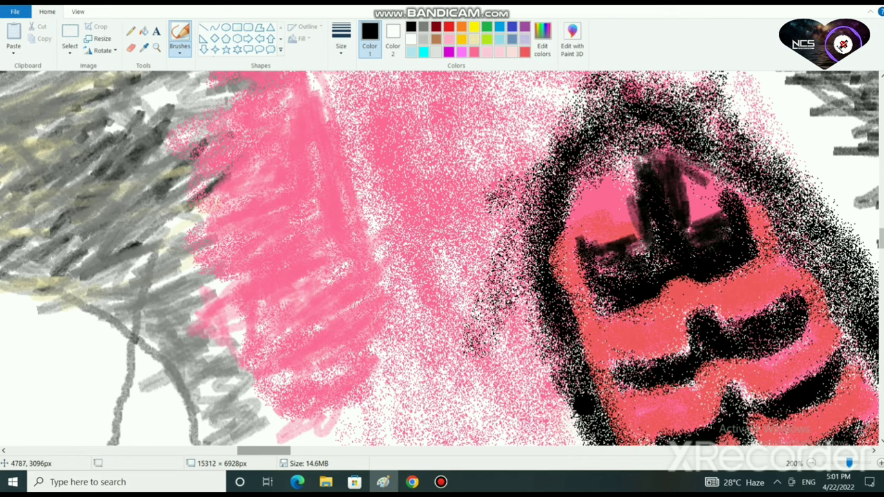
# - Thicken and extend the second and third bars with black strokes along their edges and ends
pyautogui.scroll(-2, 698, 282)
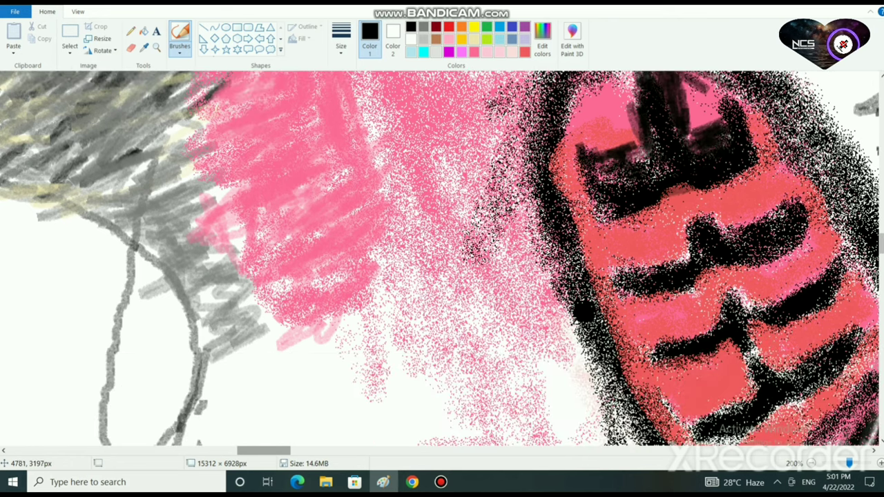
pyautogui.moveTo(619, 275)
pyautogui.mouseDown()
pyautogui.moveTo(613, 290)
pyautogui.moveTo(655, 302)
pyautogui.moveTo(607, 287)
pyautogui.moveTo(632, 297)
pyautogui.mouseUp()
pyautogui.moveTo(753, 253)
pyautogui.mouseDown()
pyautogui.moveTo(816, 228)
pyautogui.moveTo(803, 181)
pyautogui.moveTo(740, 248)
pyautogui.moveTo(725, 231)
pyautogui.moveTo(676, 263)
pyautogui.mouseUp()
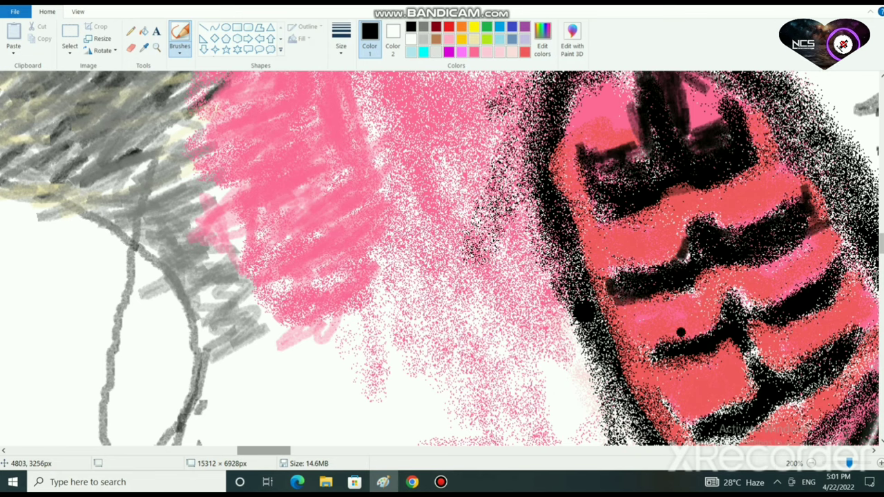
pyautogui.moveTo(688, 357)
pyautogui.mouseDown()
pyautogui.moveTo(707, 338)
pyautogui.moveTo(678, 361)
pyautogui.moveTo(750, 329)
pyautogui.mouseUp()
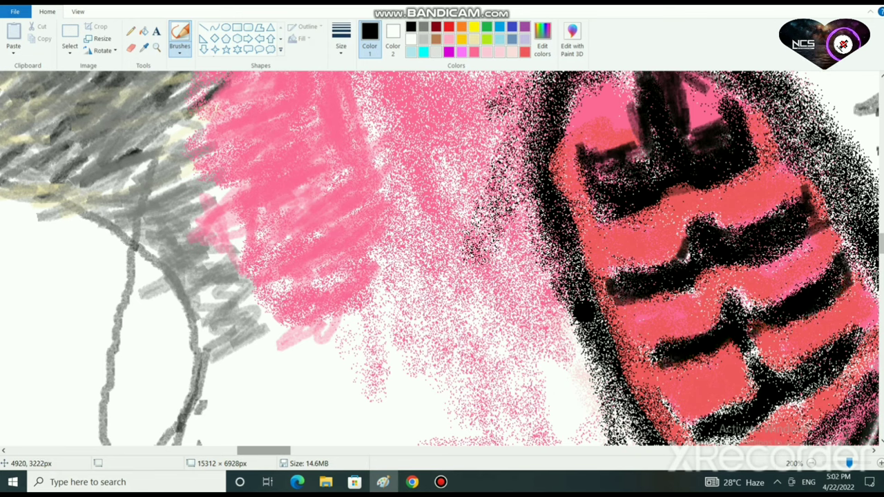
pyautogui.moveTo(718, 305)
pyautogui.mouseDown()
pyautogui.moveTo(647, 338)
pyautogui.moveTo(643, 346)
pyautogui.moveTo(656, 356)
pyautogui.moveTo(636, 332)
pyautogui.moveTo(674, 328)
pyautogui.mouseUp()
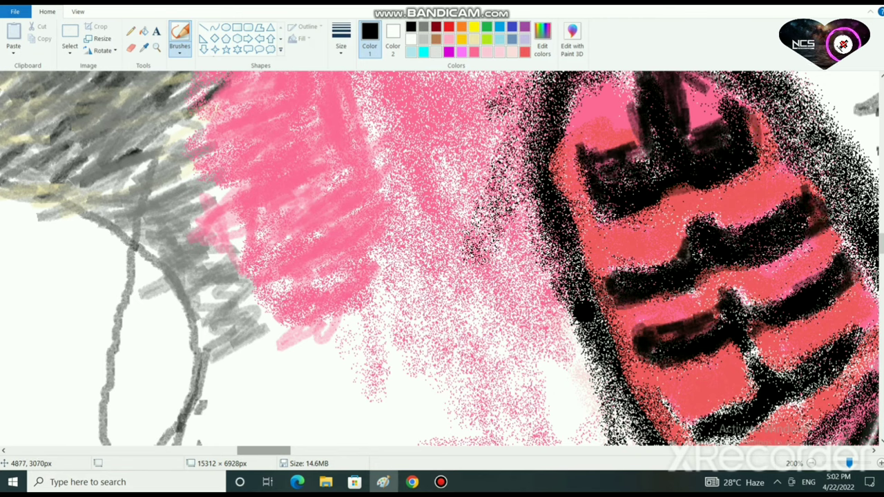
# - Extend the lowest black bar outward and add short black dashes beneath it along the contour's lower edge
pyautogui.scroll(-4, 663, 263)
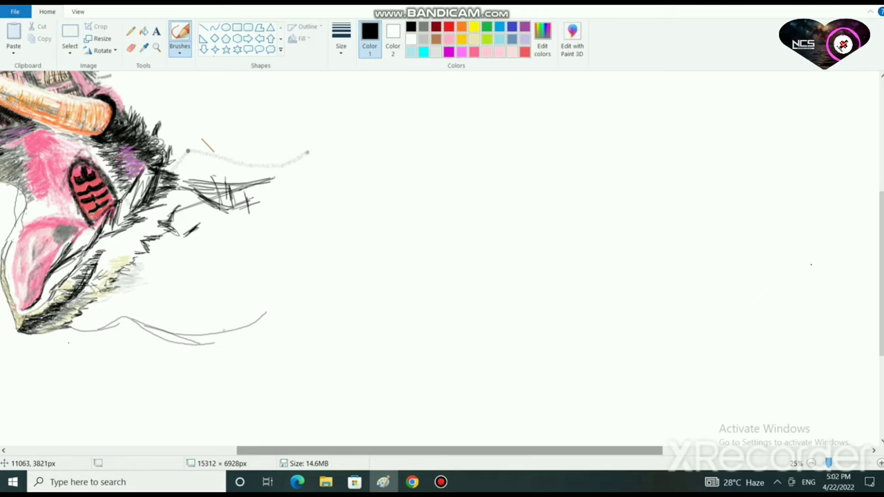
pyautogui.scroll(2, 812, 264)
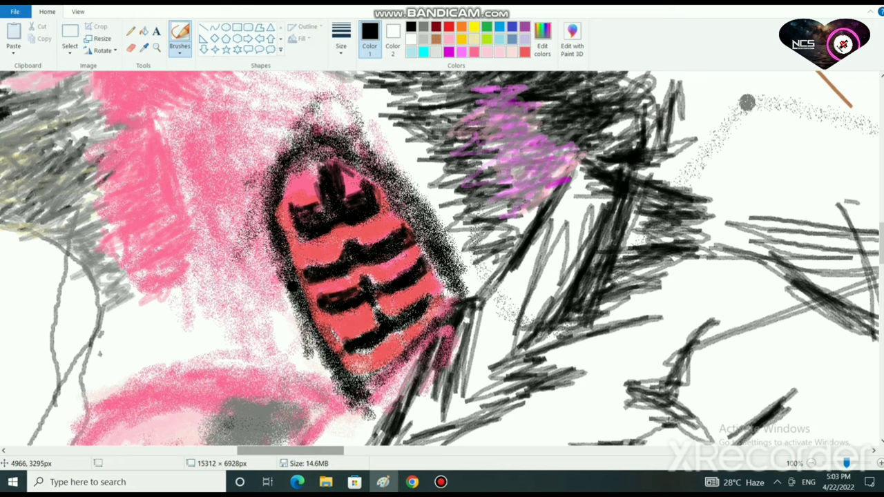
pyautogui.moveTo(420, 316); pyautogui.dragTo(435, 292)
pyautogui.moveTo(365, 370); pyautogui.dragTo(425, 333)
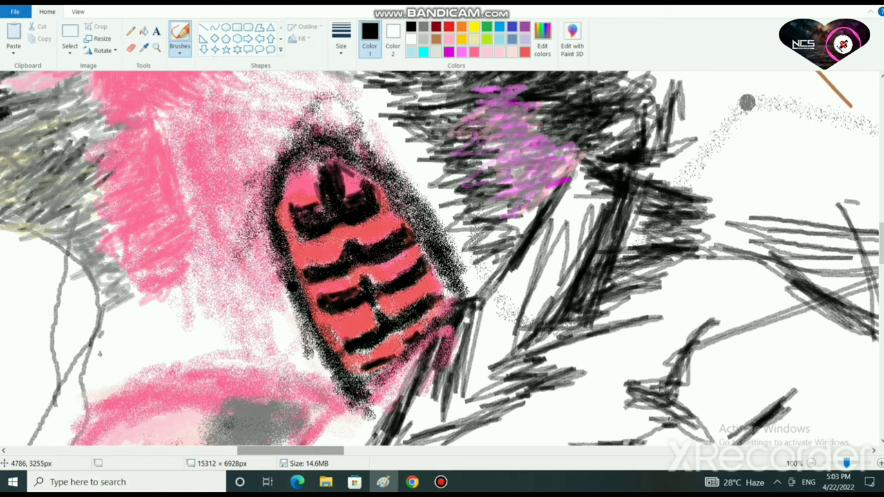
# - Set the brush colour to a custom light red with Red 255, Green 108 and Blue 108
pyautogui.click(449, 39)
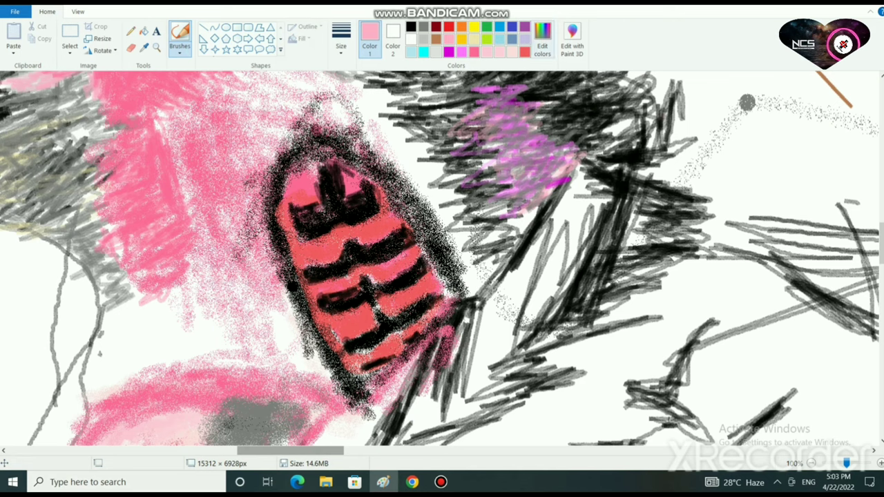
pyautogui.click(543, 40)
pyautogui.click(334, 210)
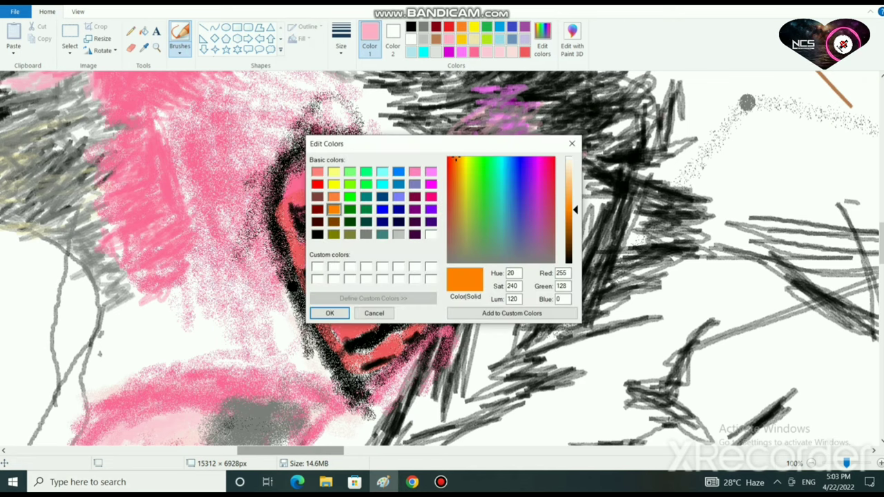
pyautogui.click(317, 184)
pyautogui.moveTo(574, 209); pyautogui.dragTo(574, 201)
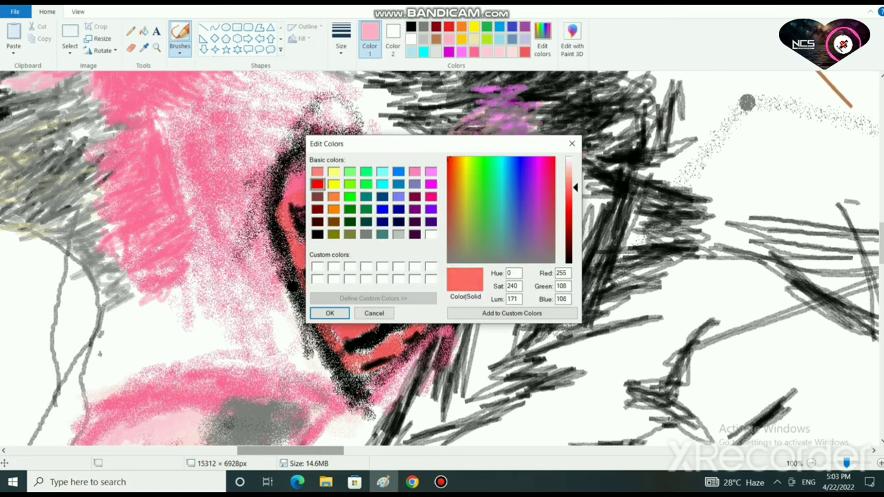
pyautogui.click(329, 313)
# - Paint light red highlights along the upper and lower edges of the second black bar
pyautogui.scroll(2, 375, 309)
pyautogui.scroll(-5, 375, 308)
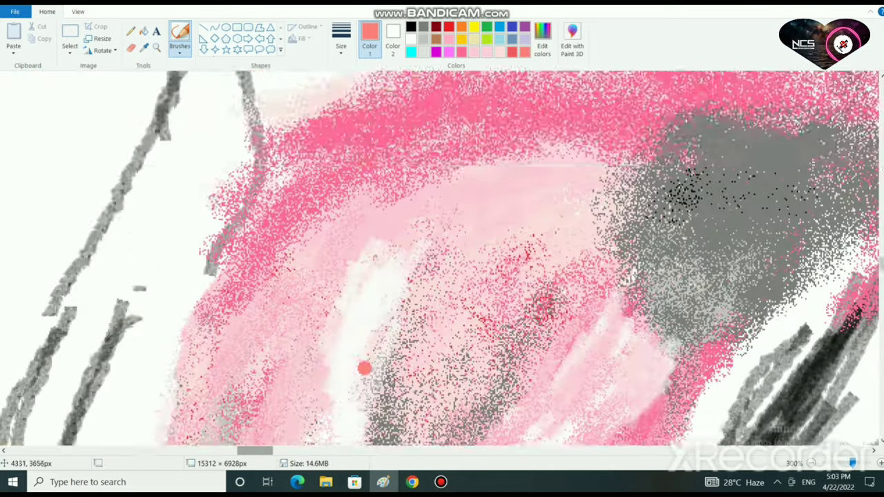
pyautogui.moveTo(255, 451)
pyautogui.mouseDown()
pyautogui.moveTo(318, 450)
pyautogui.moveTo(283, 450)
pyautogui.mouseUp()
pyautogui.scroll(-5, 311, 428)
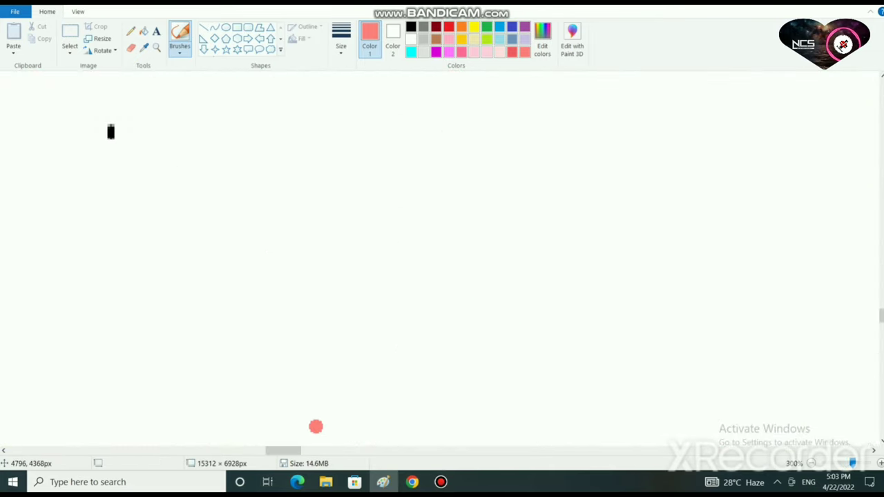
pyautogui.scroll(-2, 326, 424)
pyautogui.scroll(5, 336, 415)
pyautogui.scroll(3, 78, 300)
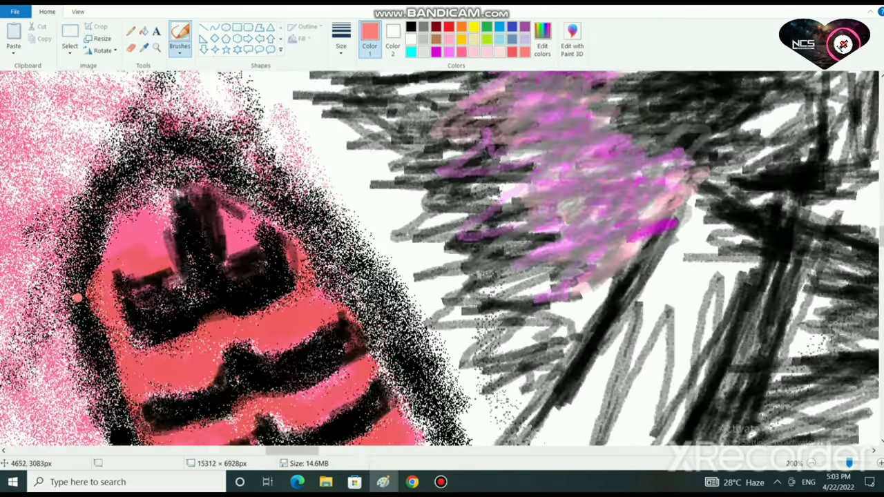
pyautogui.scroll(-2, 188, 310)
pyautogui.moveTo(228, 348); pyautogui.dragTo(266, 337)
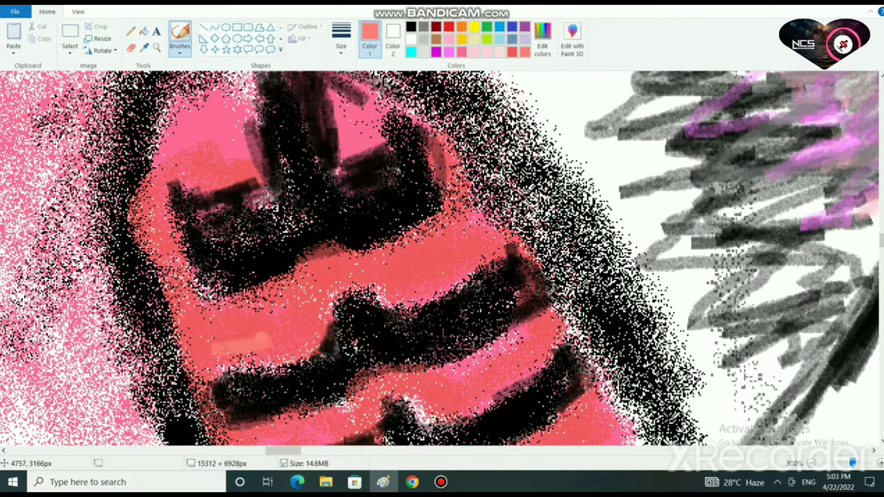
pyautogui.moveTo(207, 345)
pyautogui.mouseDown()
pyautogui.moveTo(278, 339)
pyautogui.moveTo(201, 366)
pyautogui.moveTo(204, 405)
pyautogui.mouseUp()
pyautogui.moveTo(220, 435)
pyautogui.mouseDown()
pyautogui.moveTo(351, 410)
pyautogui.moveTo(352, 397)
pyautogui.moveTo(446, 375)
pyautogui.mouseUp()
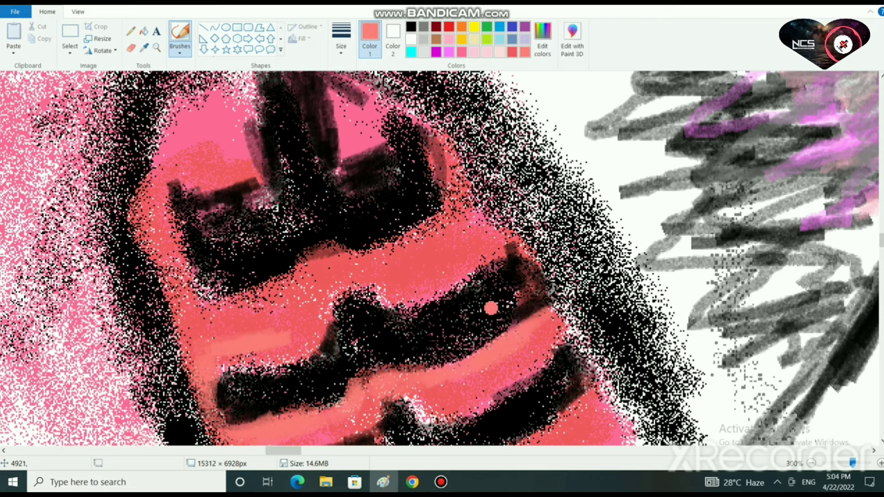
pyautogui.moveTo(491, 260)
pyautogui.mouseDown()
pyautogui.moveTo(408, 284)
pyautogui.moveTo(352, 281)
pyautogui.moveTo(292, 340)
pyautogui.moveTo(211, 366)
pyautogui.moveTo(220, 423)
pyautogui.moveTo(377, 408)
pyautogui.mouseUp()
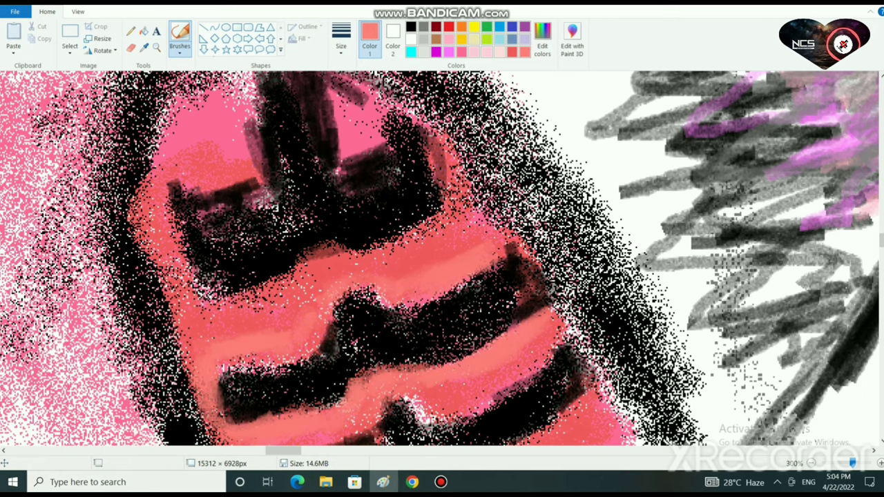
# - Set the brush colour to a custom orange with Red 255, Green 116 and Blue 49
pyautogui.scroll(-5, 415, 383)
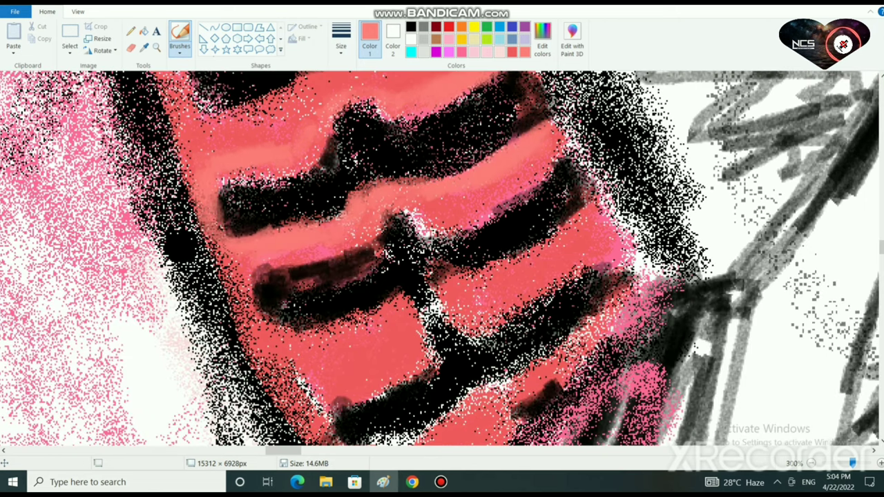
pyautogui.click(462, 39)
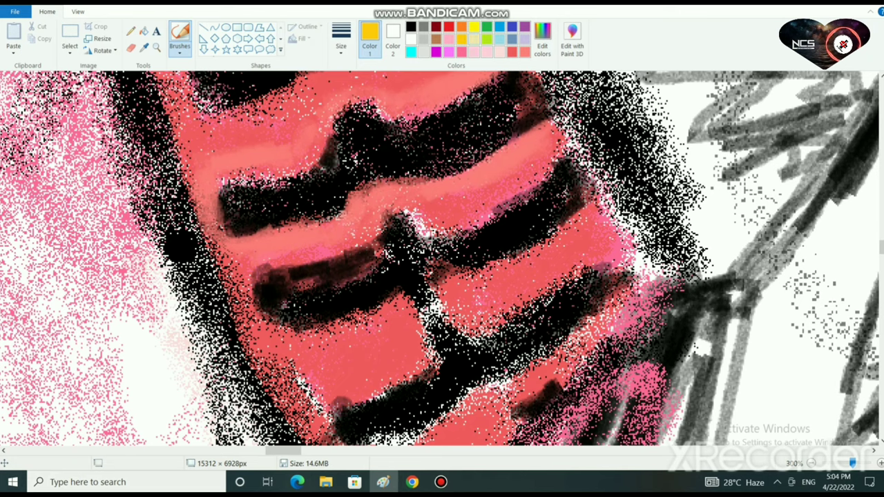
pyautogui.click(543, 39)
pyautogui.click(334, 197)
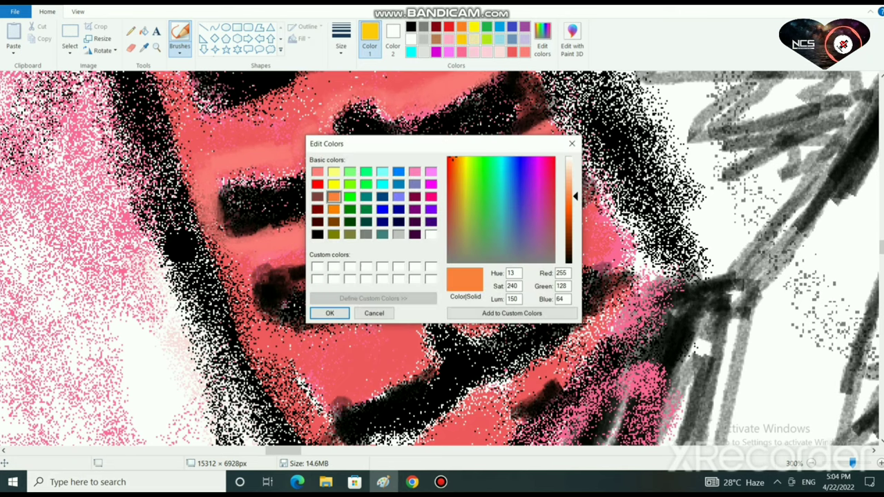
pyautogui.moveTo(575, 196)
pyautogui.mouseDown()
pyautogui.moveTo(574, 208)
pyautogui.moveTo(576, 201)
pyautogui.mouseUp()
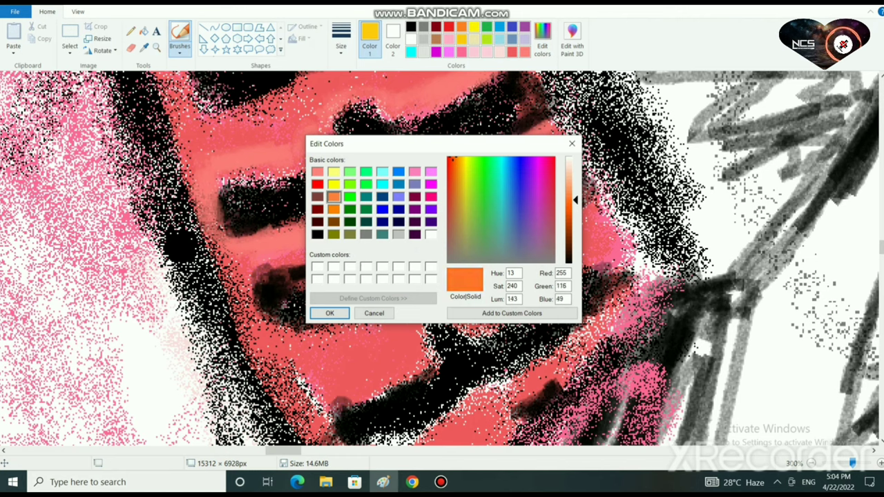
pyautogui.click(329, 313)
# - Outline the second black bar with orange strokes along its lower and upper edges and around both ends
pyautogui.moveTo(242, 246)
pyautogui.mouseDown()
pyautogui.moveTo(306, 231)
pyautogui.moveTo(270, 241)
pyautogui.mouseUp()
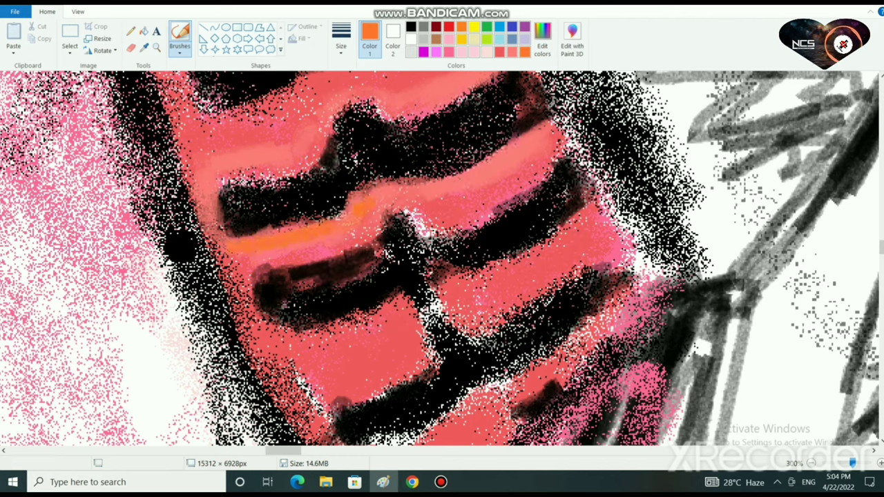
pyautogui.moveTo(364, 195)
pyautogui.mouseDown()
pyautogui.moveTo(495, 172)
pyautogui.moveTo(525, 148)
pyautogui.moveTo(221, 235)
pyautogui.moveTo(223, 181)
pyautogui.moveTo(246, 174)
pyautogui.moveTo(196, 186)
pyautogui.moveTo(210, 226)
pyautogui.moveTo(315, 120)
pyautogui.moveTo(418, 118)
pyautogui.moveTo(492, 73)
pyautogui.moveTo(412, 120)
pyautogui.moveTo(362, 113)
pyautogui.moveTo(313, 125)
pyautogui.moveTo(200, 228)
pyautogui.moveTo(219, 246)
pyautogui.moveTo(384, 187)
pyautogui.moveTo(454, 177)
pyautogui.mouseUp()
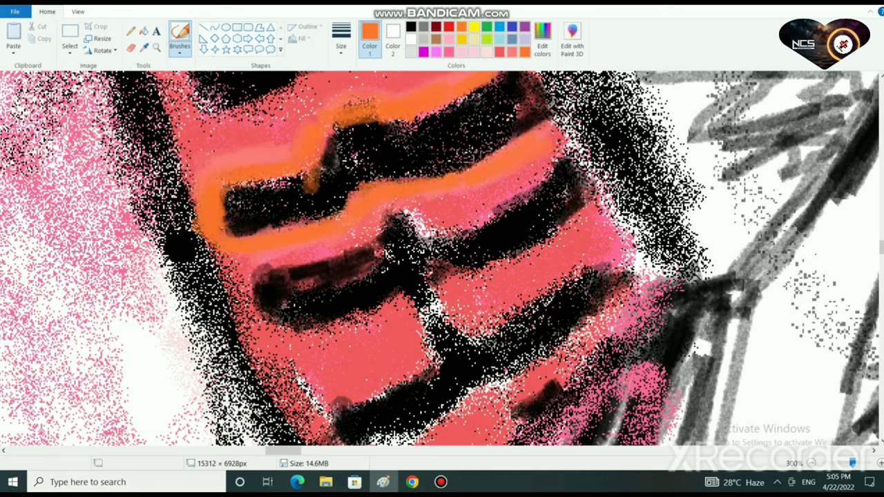
pyautogui.moveTo(537, 125)
pyautogui.mouseDown()
pyautogui.moveTo(550, 84)
pyautogui.moveTo(540, 77)
pyautogui.mouseUp()
pyautogui.scroll(1, 541, 78)
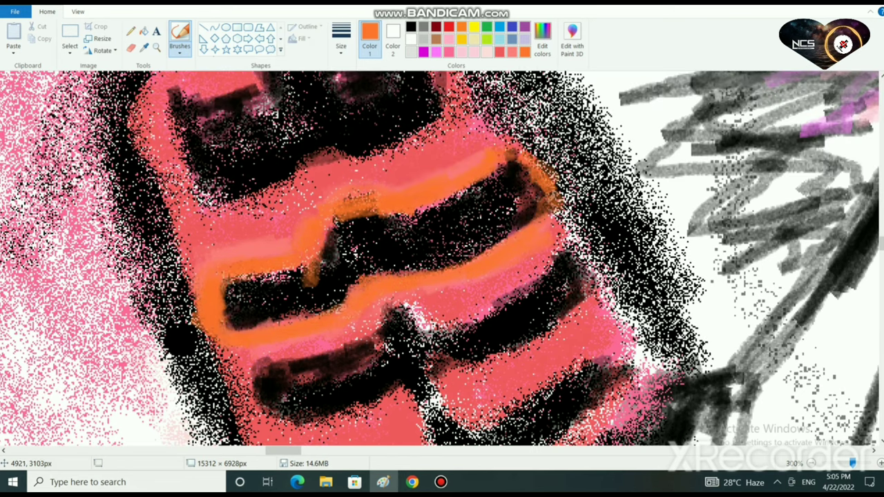
# - Paint orange around the uppermost black shape, following its outer edges and both sides of its upright stem
pyautogui.scroll(3, 353, 285)
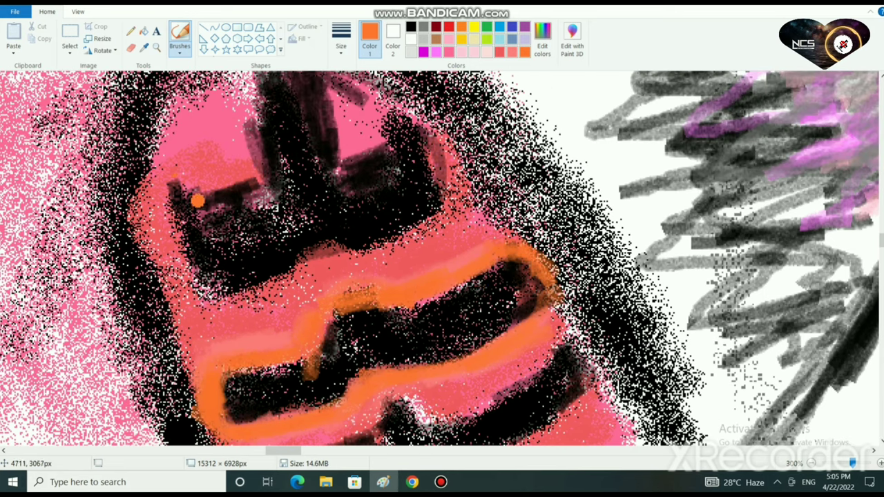
pyautogui.moveTo(197, 201)
pyautogui.mouseDown()
pyautogui.moveTo(233, 176)
pyautogui.moveTo(173, 220)
pyautogui.moveTo(160, 267)
pyautogui.moveTo(192, 290)
pyautogui.moveTo(270, 297)
pyautogui.moveTo(290, 283)
pyautogui.moveTo(160, 278)
pyautogui.moveTo(448, 211)
pyautogui.moveTo(377, 244)
pyautogui.moveTo(460, 130)
pyautogui.moveTo(392, 126)
pyautogui.moveTo(391, 114)
pyautogui.moveTo(340, 104)
pyautogui.moveTo(336, 137)
pyautogui.mouseUp()
pyautogui.scroll(5, 248, 110)
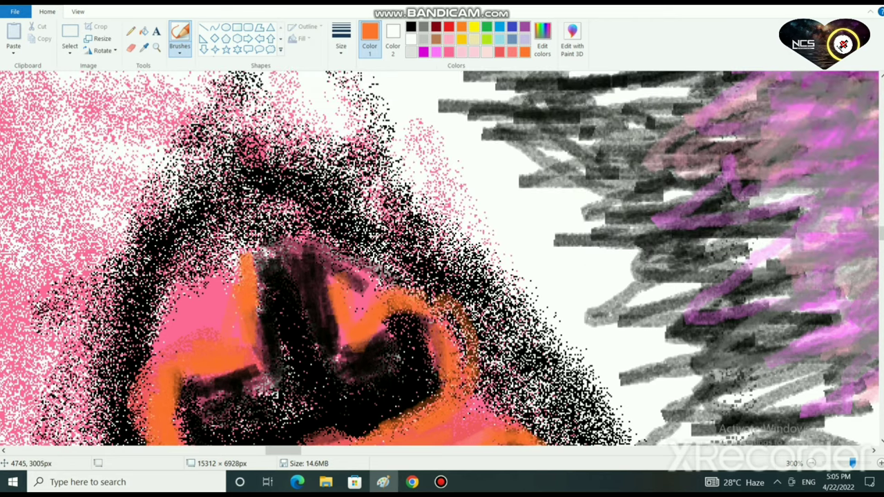
# - Paint orange strokes along the edges of the third and fourth black bars and over the red areas between them
pyautogui.scroll(-5, 200, 284)
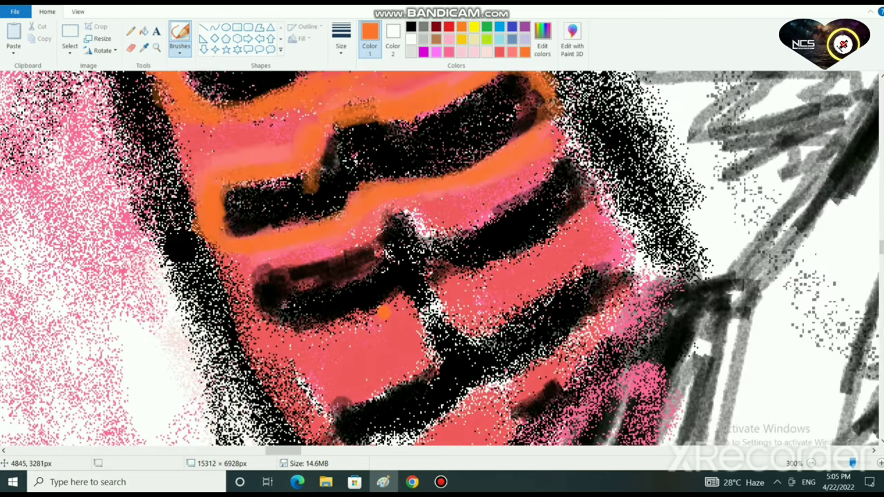
pyautogui.moveTo(407, 298)
pyautogui.mouseDown()
pyautogui.moveTo(403, 348)
pyautogui.moveTo(411, 341)
pyautogui.moveTo(415, 355)
pyautogui.moveTo(318, 399)
pyautogui.mouseUp()
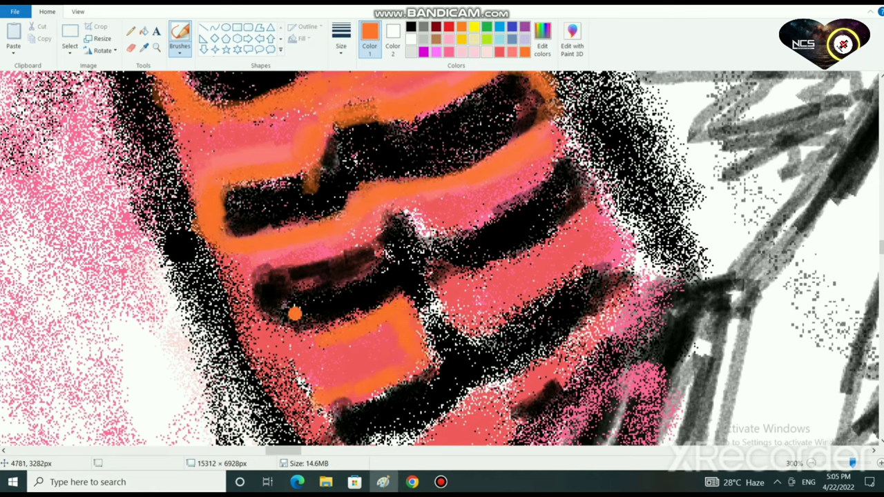
pyautogui.moveTo(268, 317)
pyautogui.mouseDown()
pyautogui.moveTo(254, 261)
pyautogui.moveTo(373, 245)
pyautogui.moveTo(321, 270)
pyautogui.moveTo(403, 242)
pyautogui.moveTo(400, 219)
pyautogui.moveTo(435, 242)
pyautogui.moveTo(587, 166)
pyautogui.moveTo(503, 264)
pyautogui.moveTo(472, 287)
pyautogui.moveTo(468, 273)
pyautogui.moveTo(512, 290)
pyautogui.moveTo(474, 319)
pyautogui.moveTo(456, 297)
pyautogui.moveTo(463, 321)
pyautogui.moveTo(535, 307)
pyautogui.moveTo(581, 283)
pyautogui.moveTo(542, 276)
pyautogui.moveTo(632, 245)
pyautogui.moveTo(615, 262)
pyautogui.moveTo(598, 325)
pyautogui.moveTo(440, 416)
pyautogui.moveTo(629, 280)
pyautogui.moveTo(600, 245)
pyautogui.moveTo(463, 301)
pyautogui.mouseUp()
pyautogui.moveTo(533, 312)
pyautogui.mouseDown()
pyautogui.moveTo(325, 383)
pyautogui.moveTo(304, 408)
pyautogui.mouseUp()
# - Extend the orange around the end and underside of the fourth bar and along the short lowest black dashes
pyautogui.scroll(-2, 320, 387)
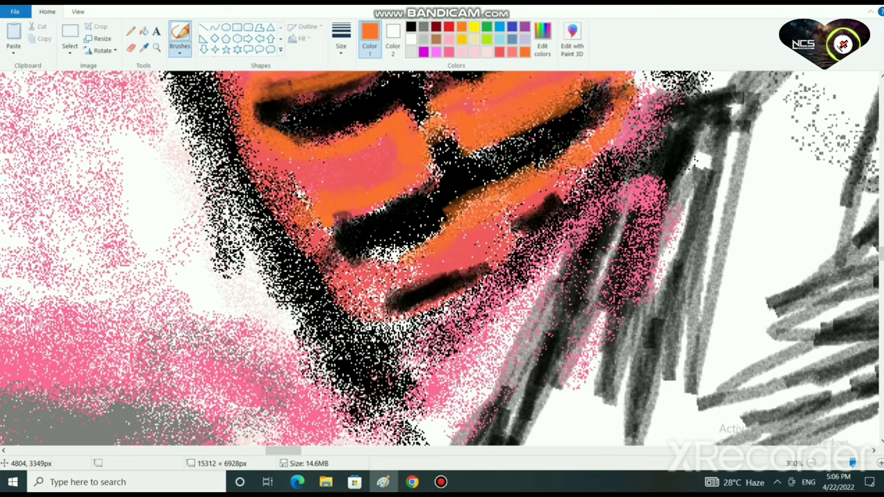
pyautogui.moveTo(328, 221); pyautogui.dragTo(330, 266)
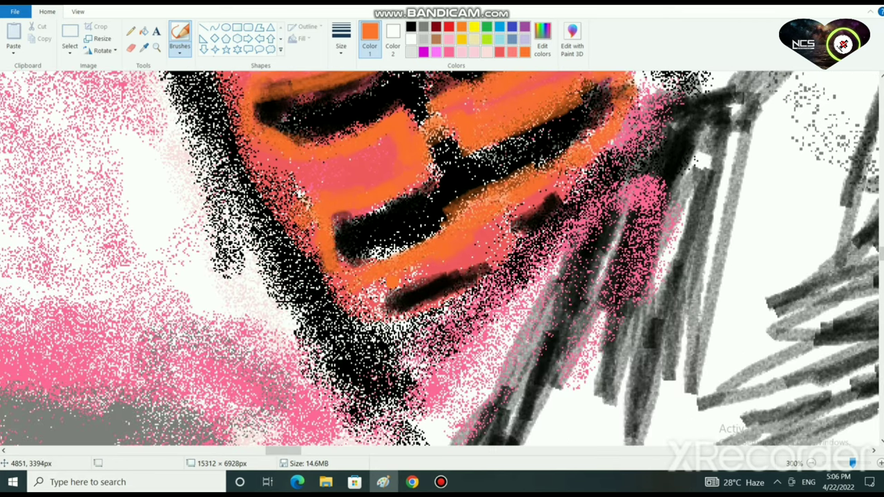
pyautogui.click(428, 305)
pyautogui.moveTo(428, 305)
pyautogui.mouseDown()
pyautogui.moveTo(370, 319)
pyautogui.moveTo(497, 273)
pyautogui.moveTo(552, 235)
pyautogui.moveTo(472, 270)
pyautogui.moveTo(568, 212)
pyautogui.mouseUp()
# - Add orange strokes over the pink patches on both sides of the upright black stem
pyautogui.scroll(5, 568, 212)
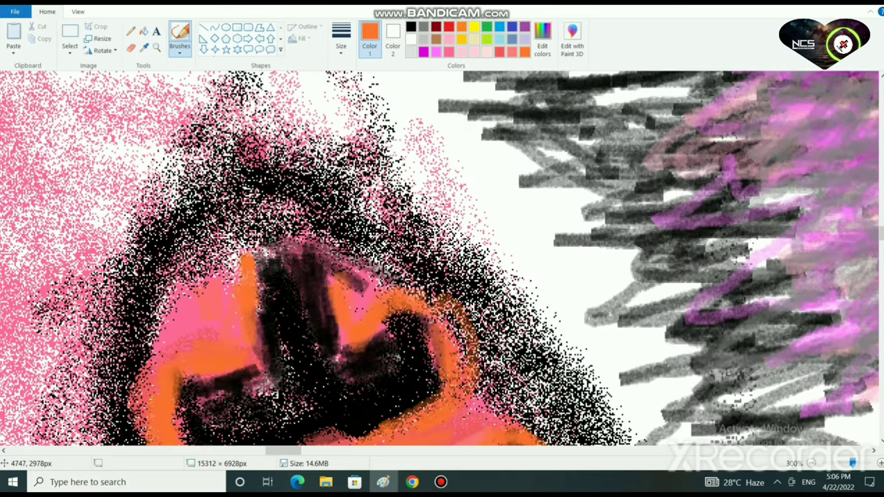
pyautogui.moveTo(236, 341); pyautogui.dragTo(237, 267)
pyautogui.moveTo(351, 273)
pyautogui.mouseDown()
pyautogui.moveTo(358, 258)
pyautogui.moveTo(348, 281)
pyautogui.moveTo(361, 287)
pyautogui.mouseUp()
# - Paint the pink tongue-shaped area's edge beside the black contour with the saved custom red, widening it down to the tip
pyautogui.scroll(-4, 404, 340)
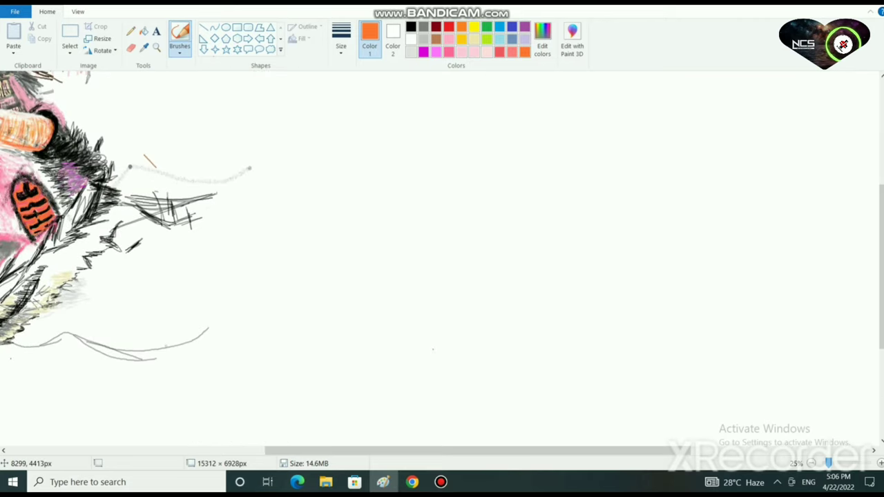
pyautogui.scroll(-1, 433, 349)
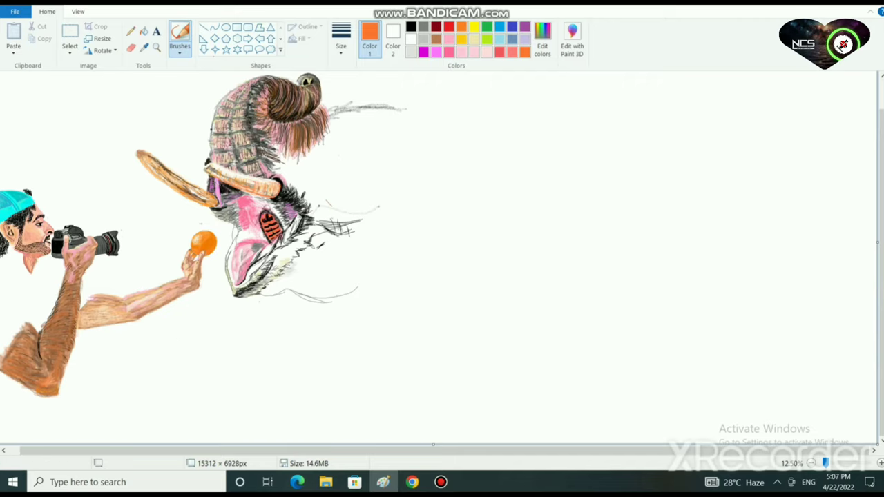
pyautogui.scroll(1, 32, 268)
pyautogui.scroll(-3, 123, 295)
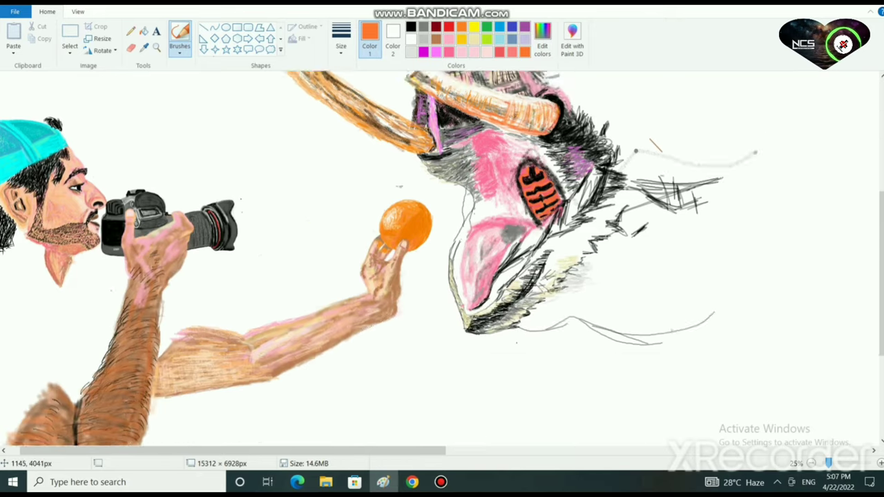
pyautogui.scroll(-2, 111, 291)
pyautogui.scroll(2, 79, 380)
pyautogui.click(499, 52)
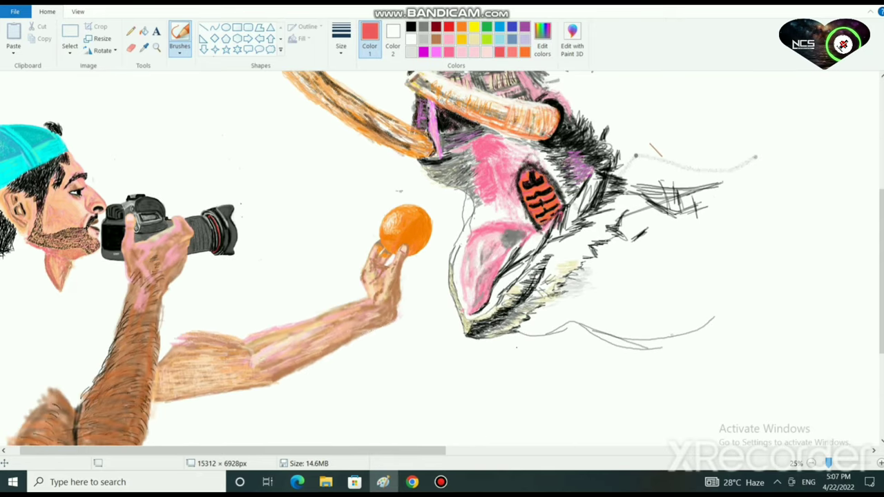
pyautogui.scroll(2, 451, 375)
pyautogui.moveTo(83, 450); pyautogui.dragTo(298, 451)
pyautogui.scroll(-4, 257, 389)
pyautogui.moveTo(183, 347)
pyautogui.mouseDown()
pyautogui.moveTo(201, 335)
pyautogui.moveTo(214, 300)
pyautogui.moveTo(176, 376)
pyautogui.moveTo(177, 399)
pyautogui.moveTo(162, 422)
pyautogui.moveTo(178, 412)
pyautogui.moveTo(173, 428)
pyautogui.moveTo(243, 241)
pyautogui.mouseUp()
pyautogui.moveTo(231, 271); pyautogui.dragTo(250, 246)
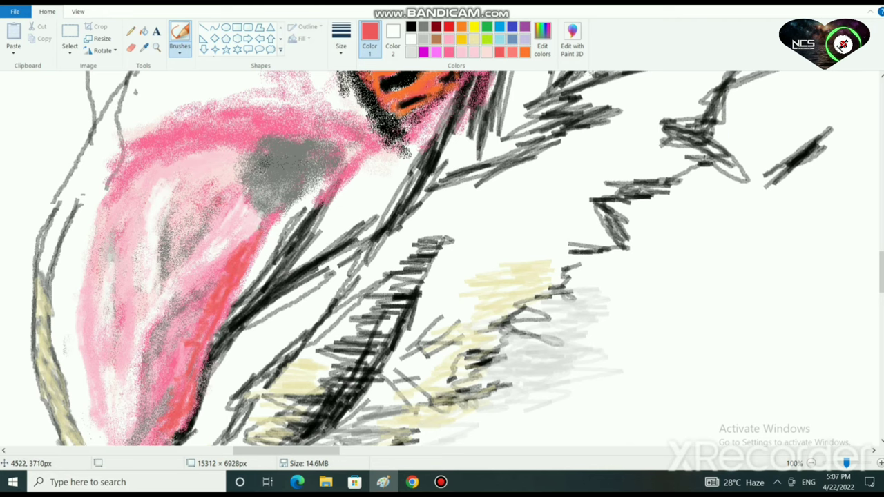
pyautogui.scroll(-3, 442, 259)
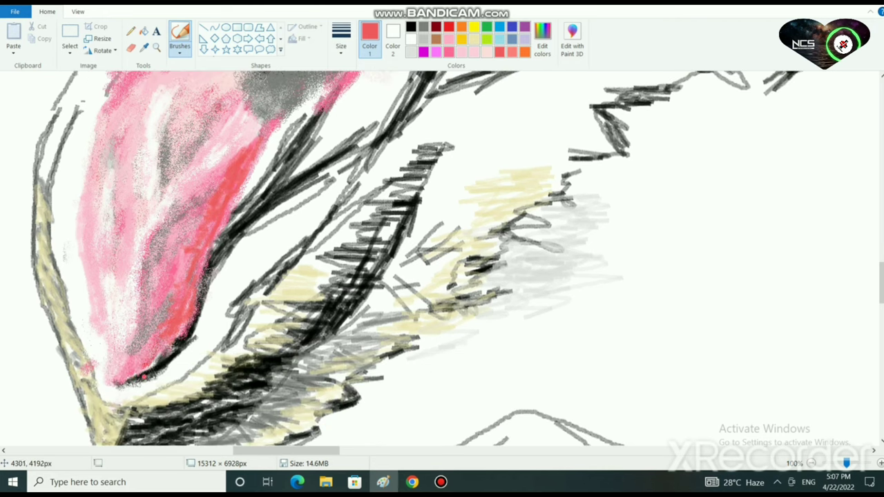
pyautogui.moveTo(137, 371)
pyautogui.mouseDown()
pyautogui.moveTo(148, 363)
pyautogui.moveTo(206, 211)
pyautogui.moveTo(166, 252)
pyautogui.moveTo(134, 361)
pyautogui.moveTo(193, 232)
pyautogui.moveTo(142, 362)
pyautogui.moveTo(170, 337)
pyautogui.moveTo(188, 261)
pyautogui.mouseUp()
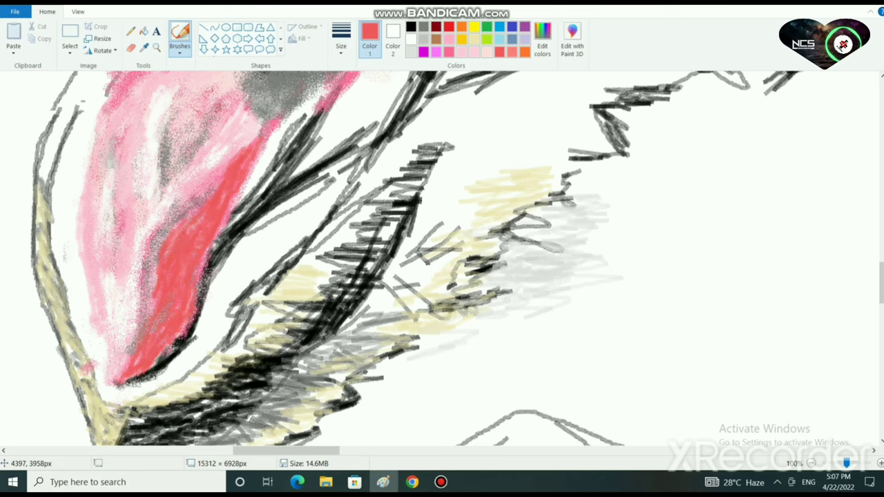
# - Review the whole drawing of the photographer and creature, including in full-screen view
pyautogui.scroll(-3, 247, 339)
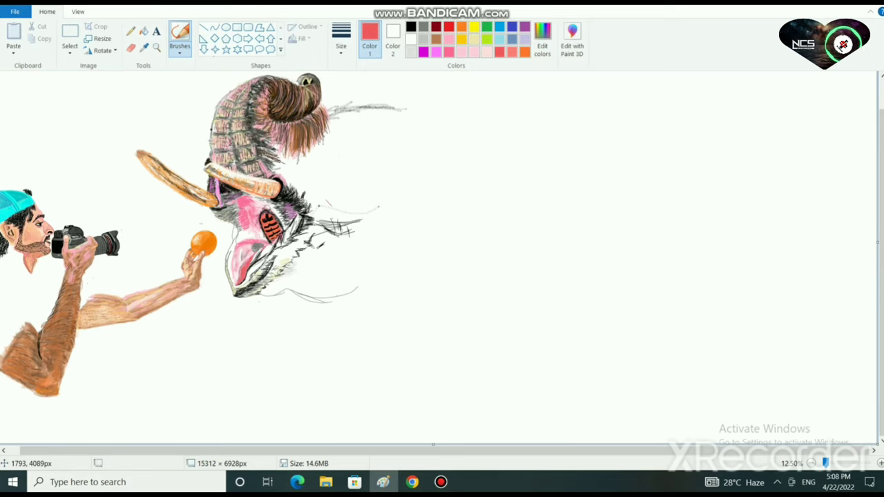
pyautogui.scroll(1, 147, 255)
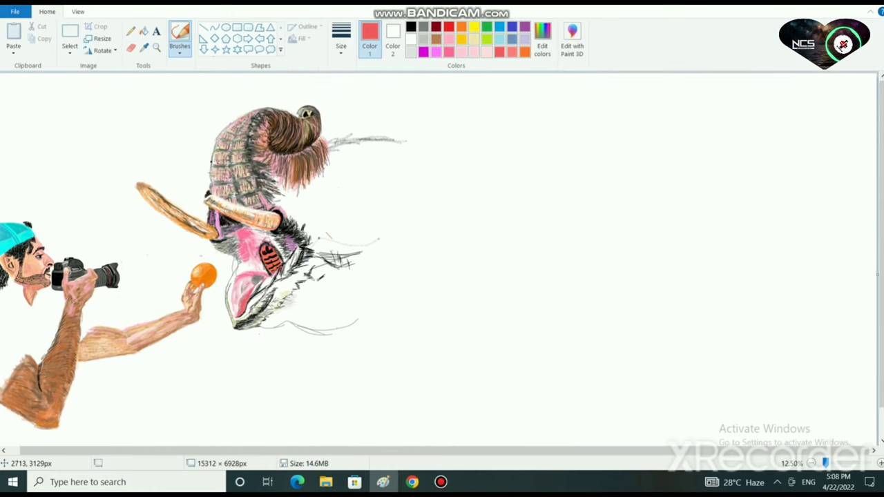
pyautogui.scroll(1, 442, 259)
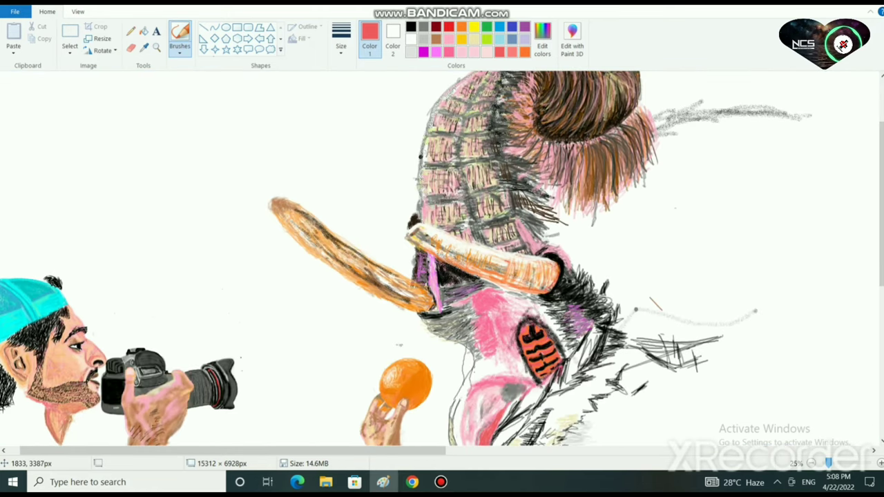
pyautogui.scroll(3, 442, 259)
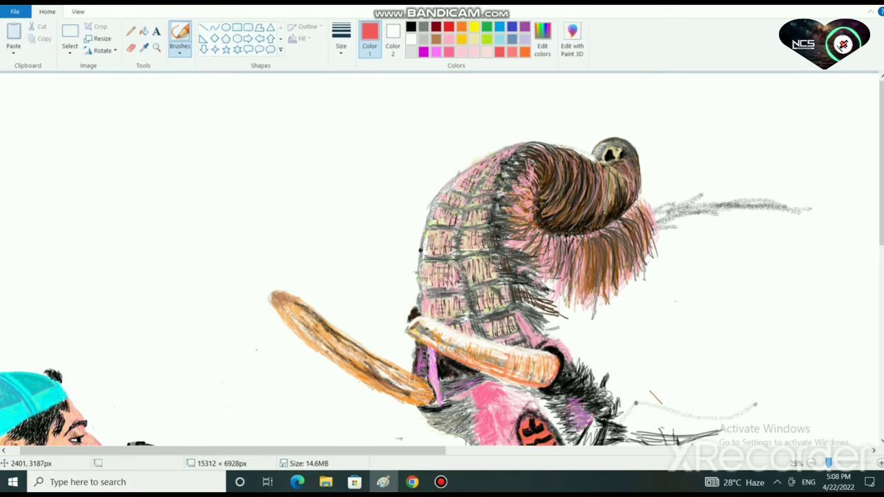
pyautogui.scroll(-3, 442, 259)
pyautogui.scroll(3, 442, 259)
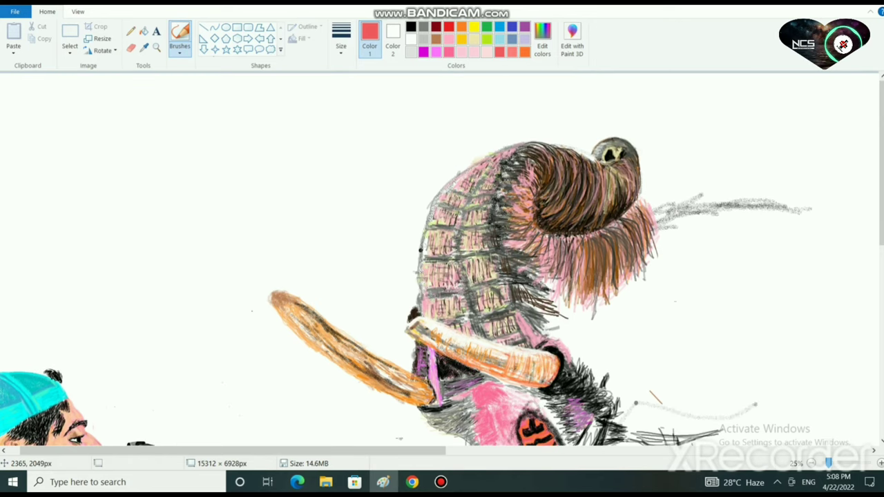
pyautogui.scroll(-6, 442, 259)
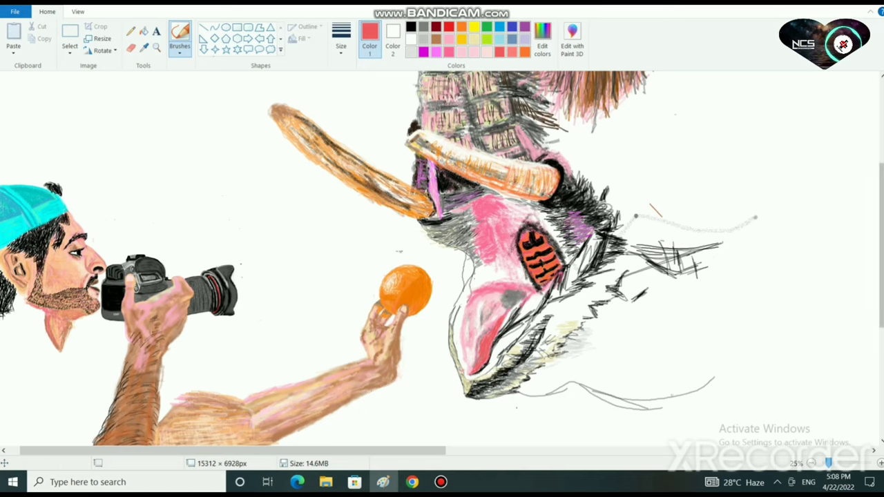
pyautogui.click(78, 11)
pyautogui.click(136, 36)
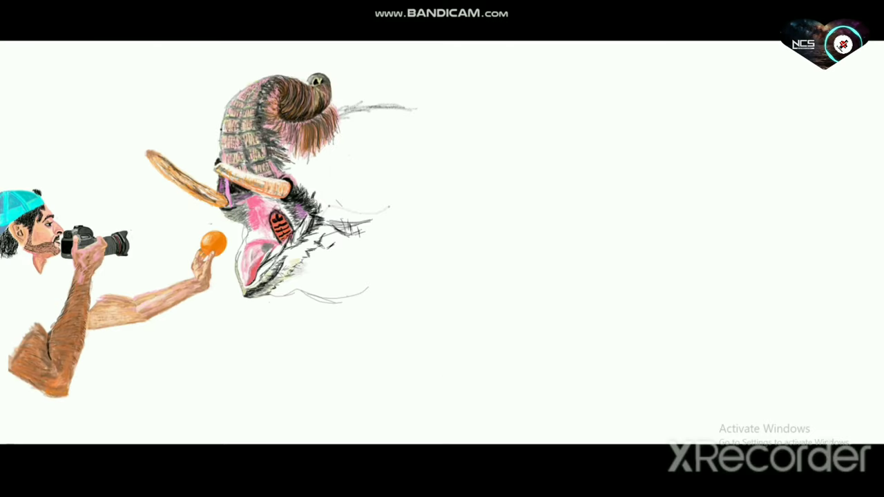
pyautogui.press('Escape')
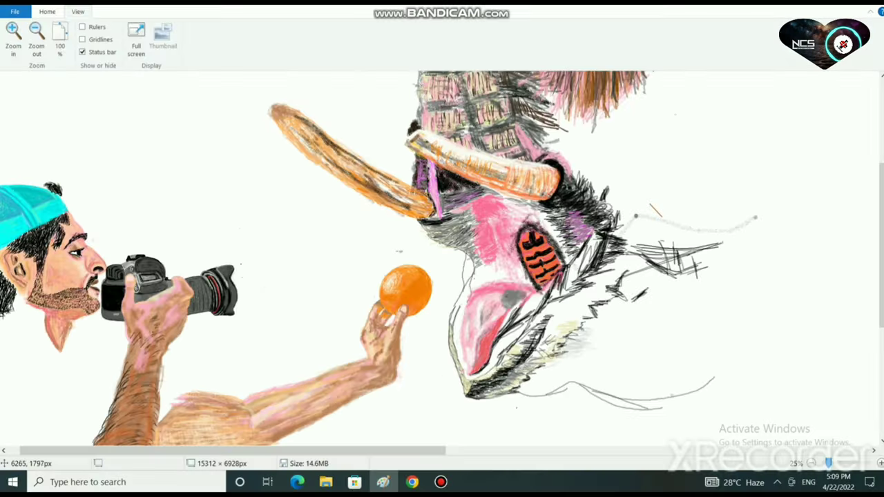
# - Examine the creature's curled brown trunk, ribbed mouth area, tongue-shaped part and tusks up close
pyautogui.scroll(-3, 442, 259)
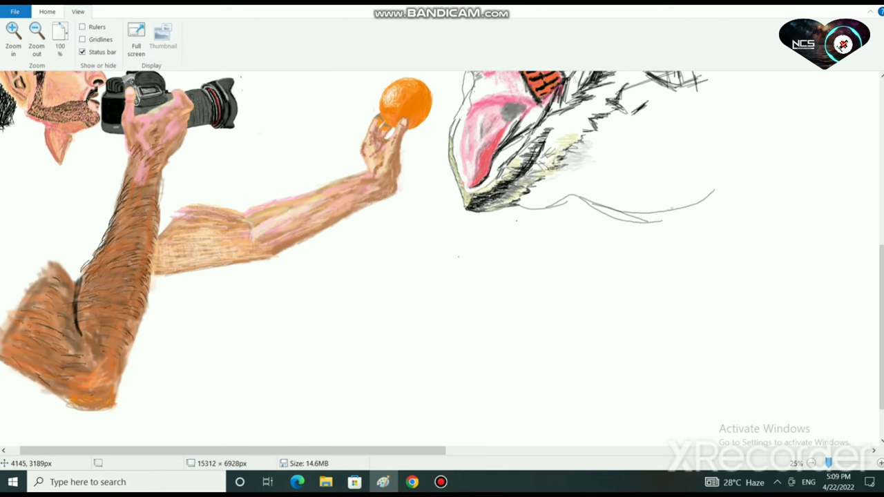
pyautogui.scroll(6, 443, 259)
pyautogui.scroll(2, 480, 308)
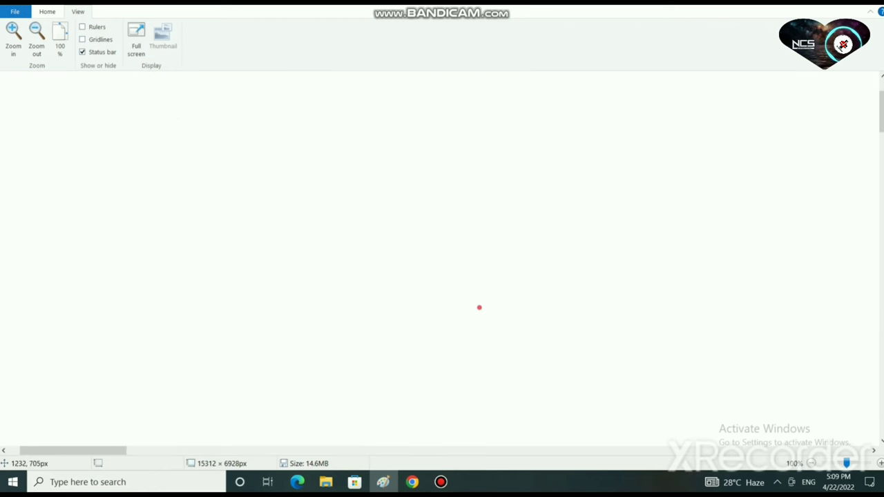
pyautogui.moveTo(73, 450); pyautogui.dragTo(308, 450)
pyautogui.scroll(-3, 307, 450)
pyautogui.scroll(-2, 442, 258)
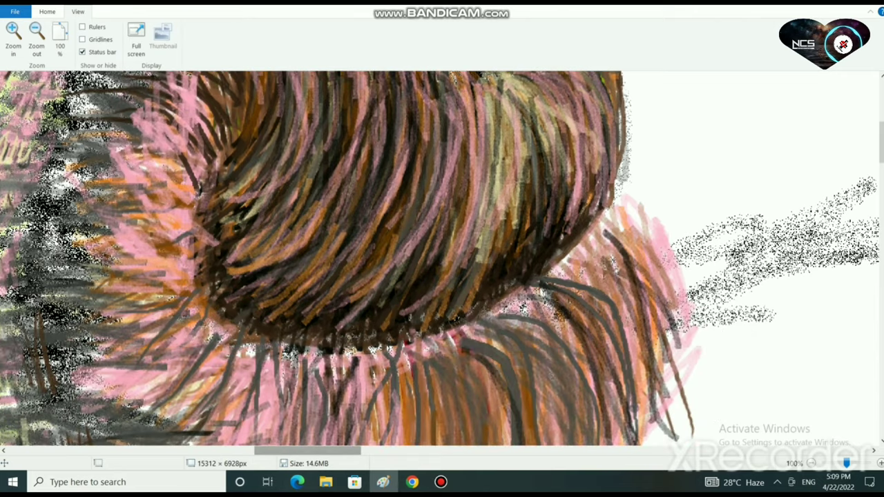
pyautogui.scroll(1, 443, 258)
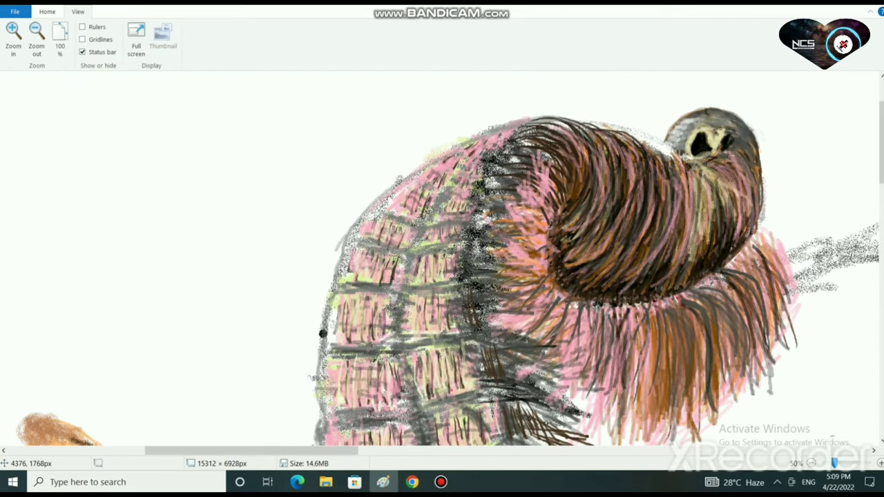
pyautogui.scroll(-10, 442, 258)
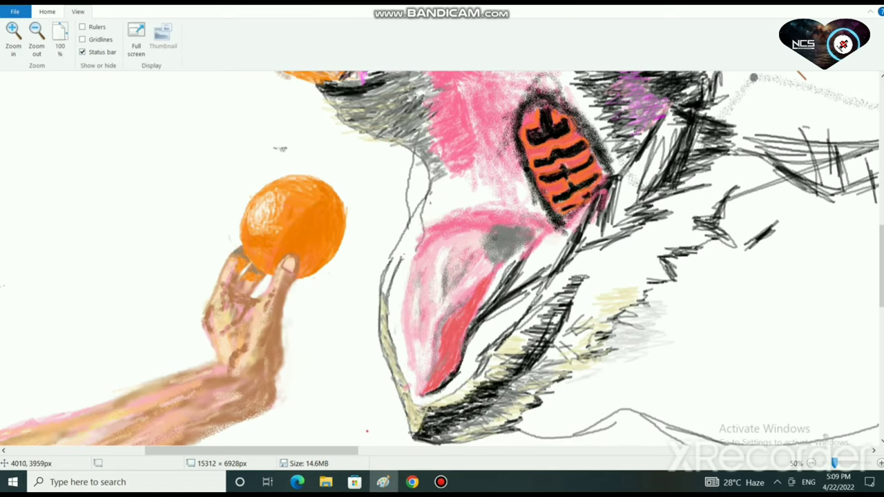
pyautogui.scroll(1, 442, 259)
pyautogui.scroll(3, 442, 258)
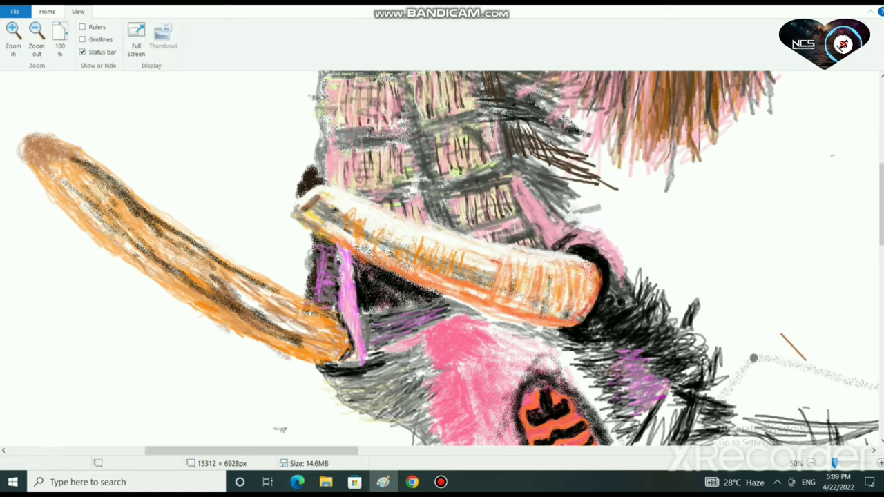
# - Review the whole drawing, the hand holding the orange, and the creature's lower jaw and tongue-shaped part
pyautogui.scroll(-2, 754, 359)
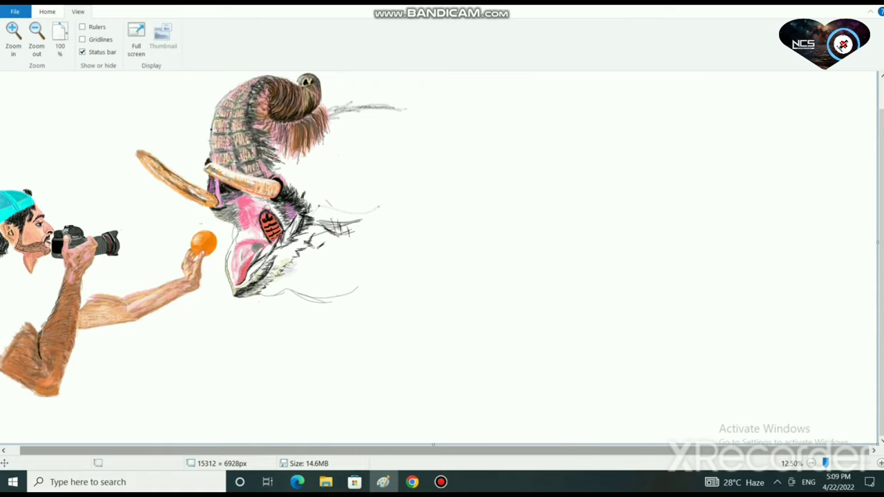
pyautogui.scroll(1, 442, 258)
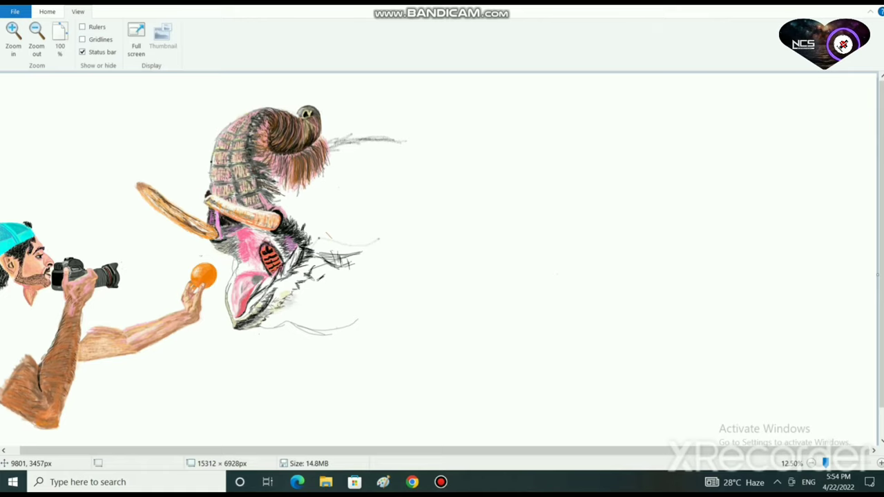
pyautogui.scroll(-2, 439, 248)
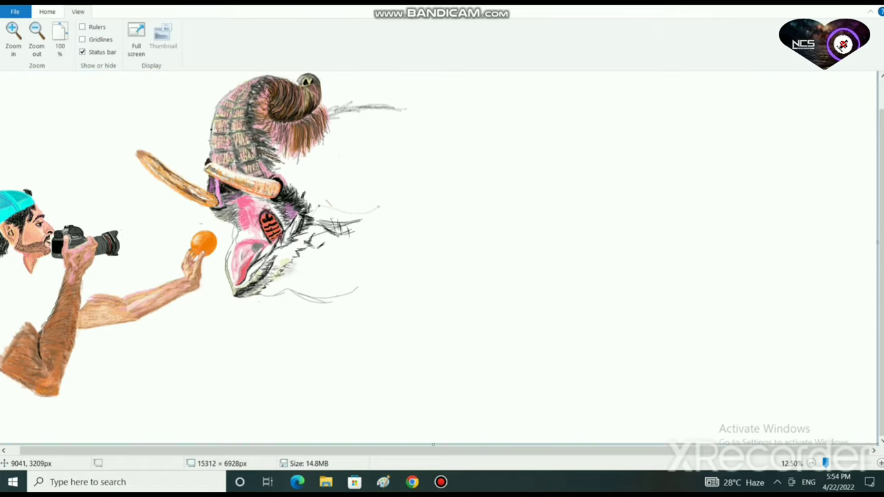
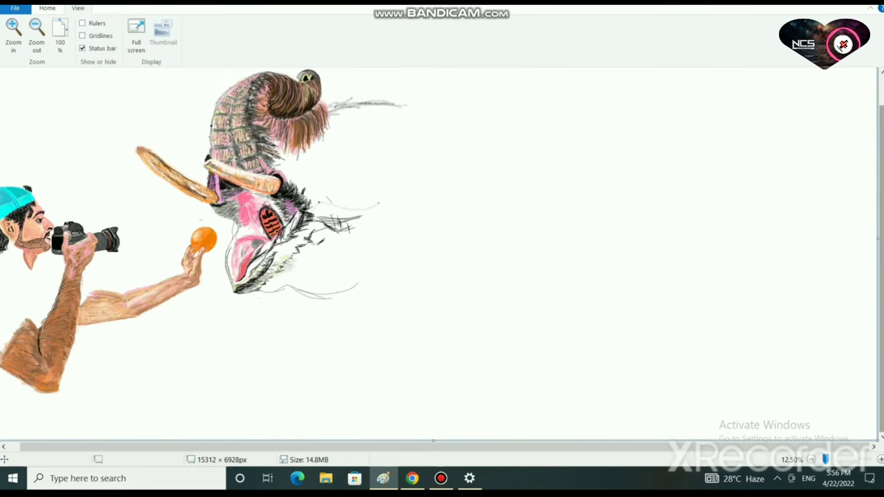
pyautogui.keyDown('ctrl'); pyautogui.scroll(2, 578, 277); pyautogui.keyUp('ctrl')
pyautogui.scroll(-4, 578, 276)
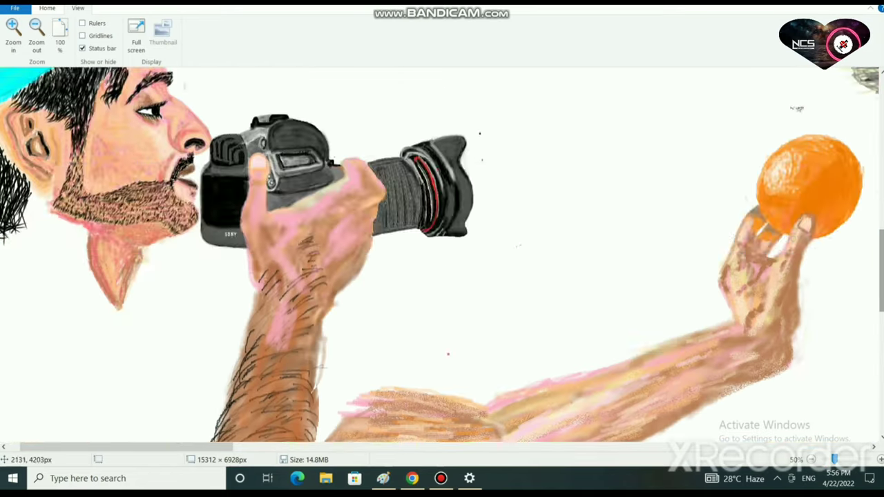
pyautogui.hscroll(10, 442, 254)
pyautogui.scroll(2, 293, 296)
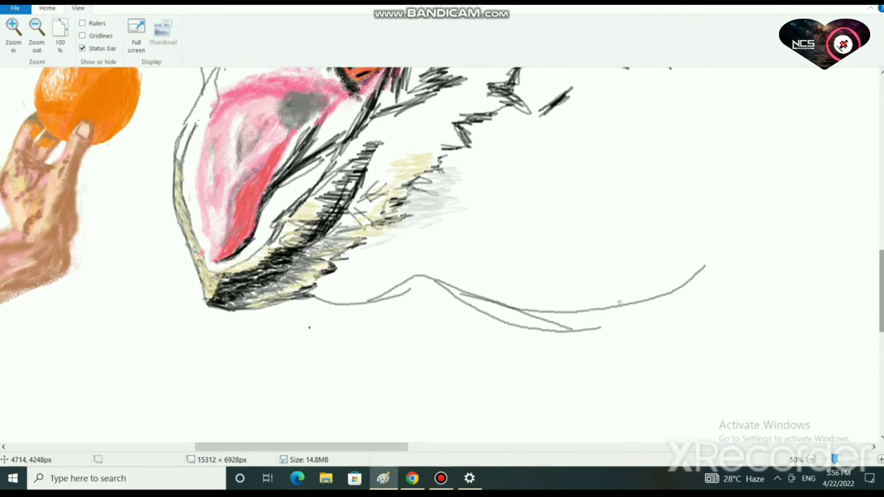
pyautogui.scroll(3, 379, 225)
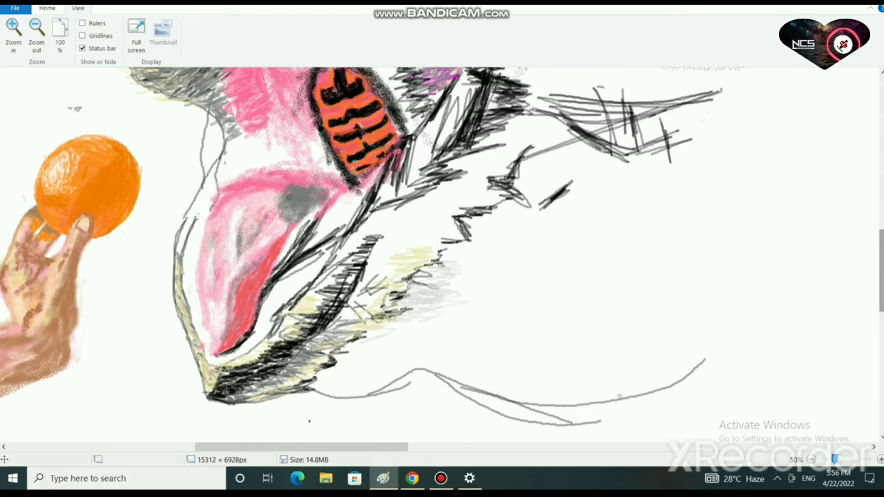
# - Hatch the narrow strip between the jaw's thin outer contour and the pink tongue-shaped part with dark gray strokes
pyautogui.click(47, 7)
pyautogui.scroll(-3, 362, 247)
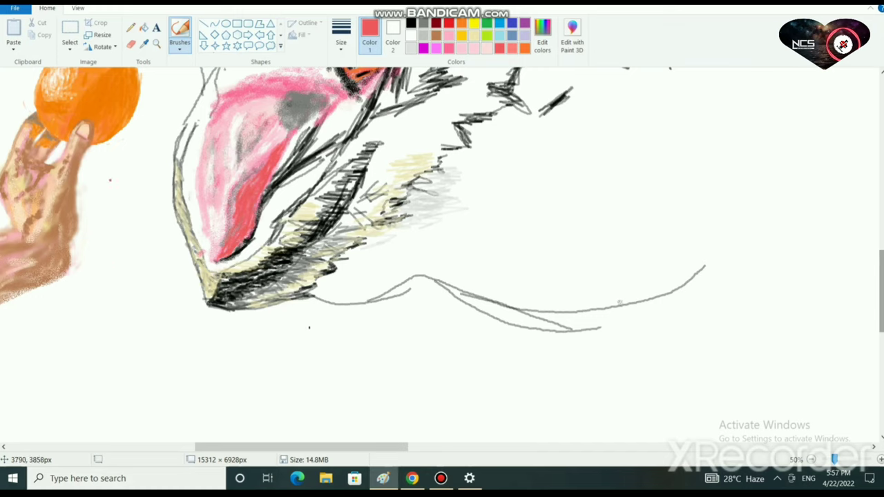
pyautogui.moveTo(192, 174)
pyautogui.mouseDown()
pyautogui.moveTo(183, 192)
pyautogui.moveTo(192, 160)
pyautogui.moveTo(184, 157)
pyautogui.moveTo(177, 173)
pyautogui.moveTo(182, 186)
pyautogui.moveTo(197, 159)
pyautogui.moveTo(188, 145)
pyautogui.mouseUp()
pyautogui.click(423, 23)
pyautogui.moveTo(181, 189)
pyautogui.mouseDown()
pyautogui.moveTo(188, 210)
pyautogui.moveTo(193, 178)
pyautogui.moveTo(196, 220)
pyautogui.moveTo(196, 206)
pyautogui.moveTo(187, 243)
pyautogui.moveTo(195, 228)
pyautogui.moveTo(181, 239)
pyautogui.moveTo(204, 257)
pyautogui.moveTo(205, 278)
pyautogui.moveTo(248, 286)
pyautogui.mouseUp()
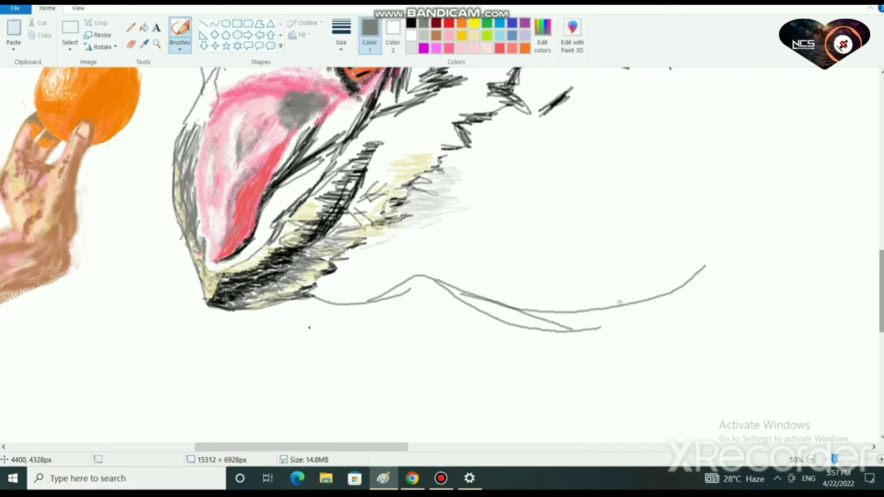
# - Fill the gap beside the tongue-shaped part's red edge with black strokes, extending the dark outline from its tip towards the ribbed mouth area
pyautogui.click(411, 23)
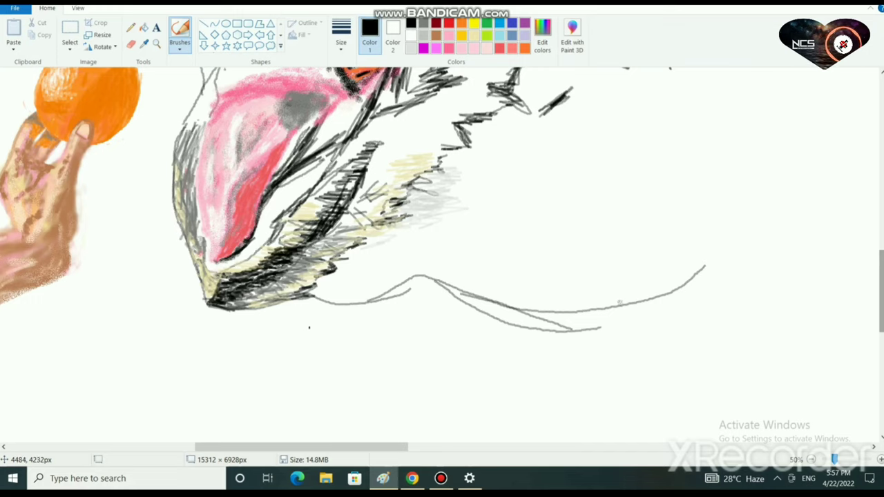
pyautogui.moveTo(276, 210)
pyautogui.mouseDown()
pyautogui.moveTo(320, 168)
pyautogui.moveTo(319, 178)
pyautogui.moveTo(282, 181)
pyautogui.moveTo(309, 170)
pyautogui.moveTo(284, 178)
pyautogui.moveTo(275, 211)
pyautogui.moveTo(268, 190)
pyautogui.moveTo(271, 214)
pyautogui.moveTo(263, 207)
pyautogui.moveTo(246, 243)
pyautogui.moveTo(225, 261)
pyautogui.moveTo(249, 253)
pyautogui.moveTo(271, 215)
pyautogui.moveTo(233, 267)
pyautogui.moveTo(242, 261)
pyautogui.moveTo(286, 193)
pyautogui.moveTo(270, 215)
pyautogui.mouseUp()
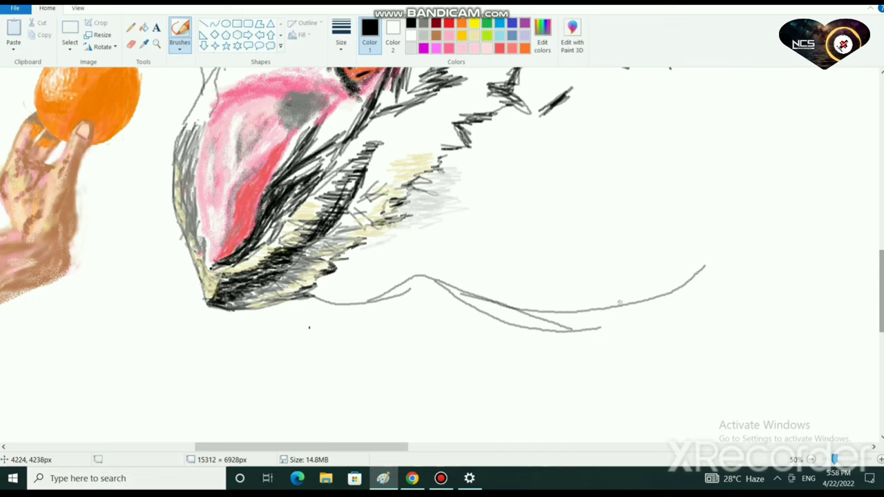
pyautogui.moveTo(214, 266)
pyautogui.mouseDown()
pyautogui.moveTo(235, 261)
pyautogui.moveTo(273, 204)
pyautogui.mouseUp()
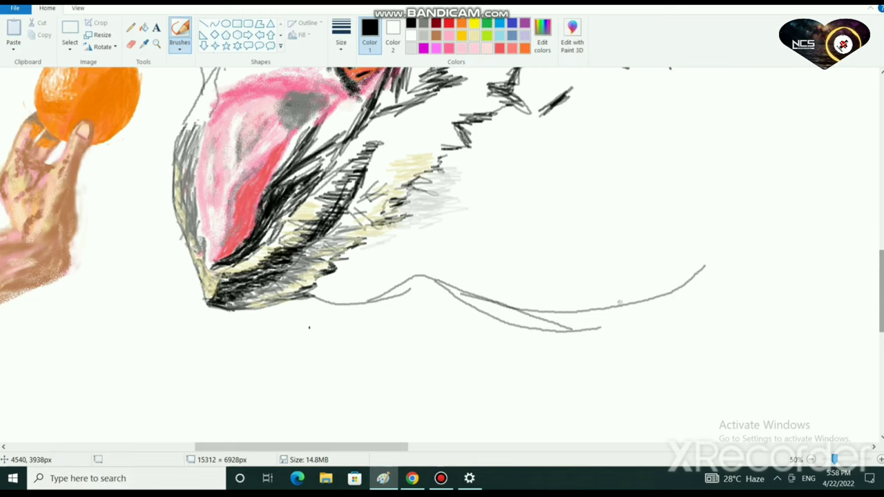
pyautogui.moveTo(277, 181); pyautogui.dragTo(322, 150)
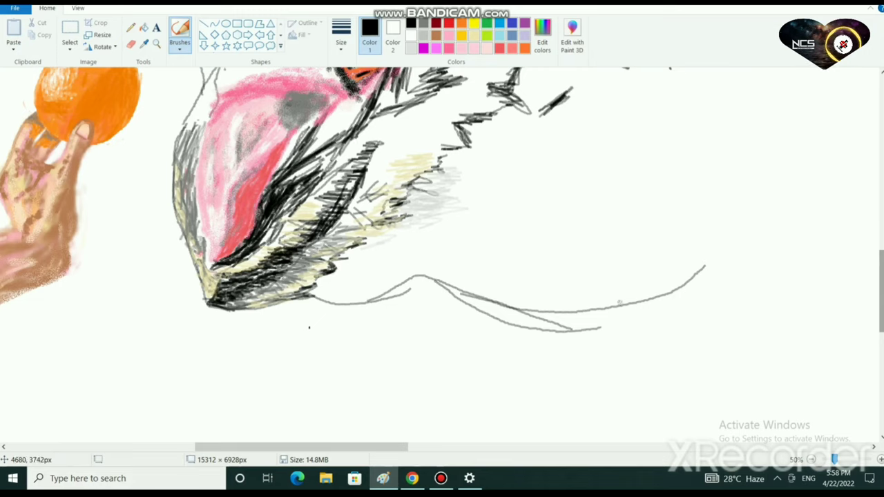
pyautogui.moveTo(284, 179)
pyautogui.mouseDown()
pyautogui.moveTo(318, 118)
pyautogui.moveTo(366, 89)
pyautogui.moveTo(414, 77)
pyautogui.moveTo(417, 103)
pyautogui.mouseUp()
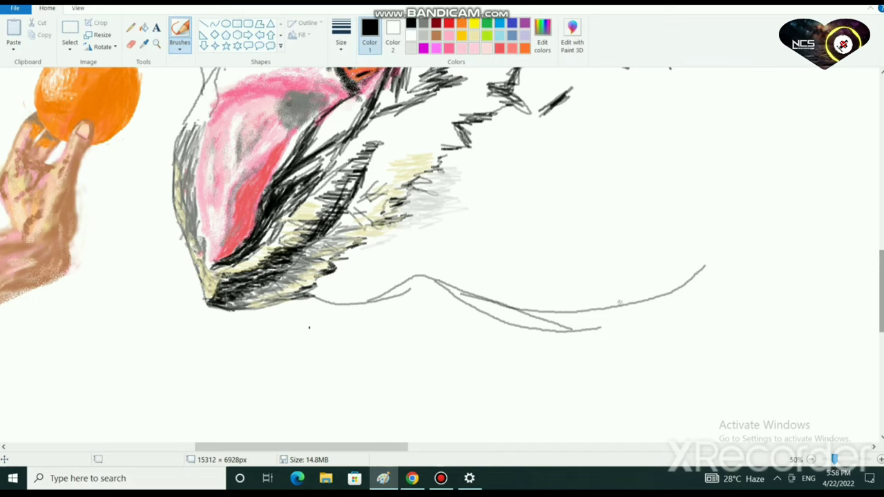
# - Shade the remaining white gaps between the black strokes beside the tongue-shaped part in dark gray, up to the ribbed mouth area
pyautogui.click(423, 22)
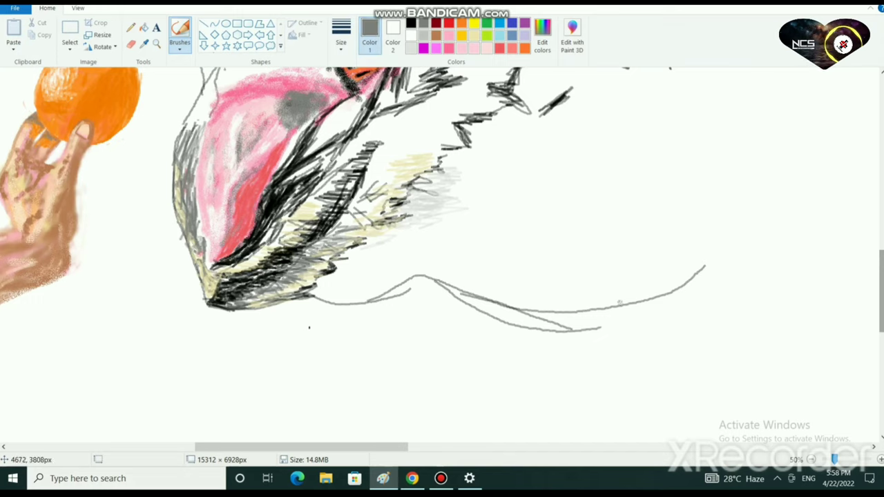
pyautogui.moveTo(314, 165)
pyautogui.mouseDown()
pyautogui.moveTo(282, 181)
pyautogui.moveTo(308, 182)
pyautogui.moveTo(257, 247)
pyautogui.mouseUp()
pyautogui.moveTo(336, 145)
pyautogui.mouseDown()
pyautogui.moveTo(309, 165)
pyautogui.moveTo(319, 163)
pyautogui.mouseUp()
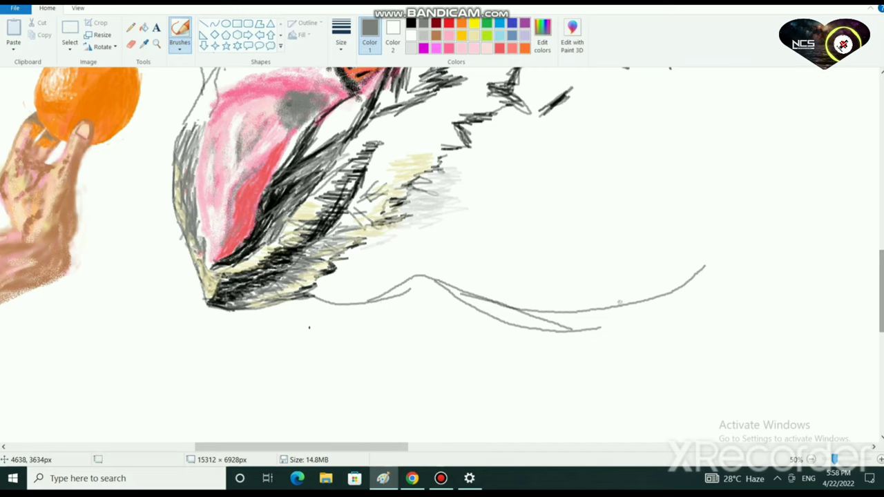
pyautogui.moveTo(335, 121)
pyautogui.mouseDown()
pyautogui.moveTo(306, 145)
pyautogui.moveTo(307, 156)
pyautogui.mouseUp()
pyautogui.moveTo(348, 108)
pyautogui.mouseDown()
pyautogui.moveTo(325, 138)
pyautogui.moveTo(321, 128)
pyautogui.moveTo(350, 113)
pyautogui.moveTo(342, 130)
pyautogui.mouseUp()
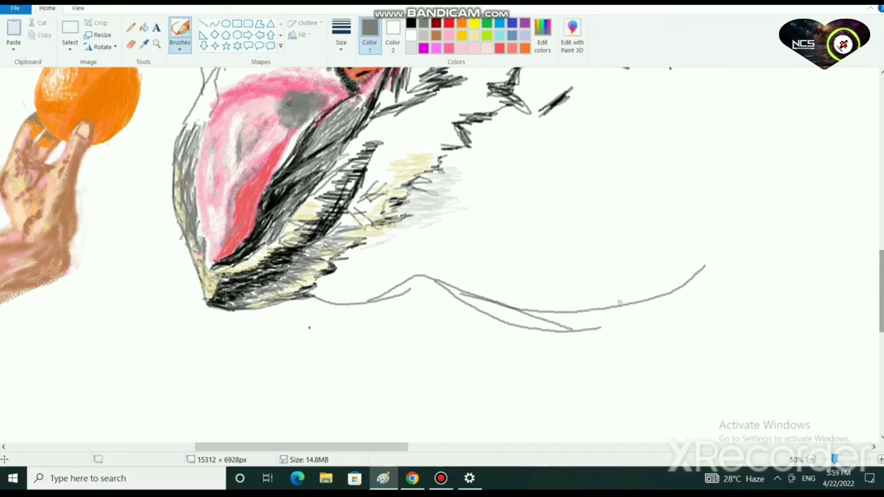
# - Darken the fur band along the lower jaw and the fur edge beyond the ribbed mouth area with black strokes
pyautogui.click(412, 23)
pyautogui.moveTo(246, 284)
pyautogui.mouseDown()
pyautogui.moveTo(322, 239)
pyautogui.moveTo(293, 226)
pyautogui.moveTo(326, 211)
pyautogui.moveTo(366, 150)
pyautogui.moveTo(344, 170)
pyautogui.moveTo(380, 150)
pyautogui.mouseUp()
pyautogui.scroll(3, 379, 223)
pyautogui.moveTo(401, 284)
pyautogui.mouseDown()
pyautogui.moveTo(389, 296)
pyautogui.moveTo(400, 250)
pyautogui.moveTo(473, 185)
pyautogui.moveTo(484, 186)
pyautogui.moveTo(487, 222)
pyautogui.moveTo(477, 197)
pyautogui.moveTo(504, 104)
pyautogui.moveTo(492, 163)
pyautogui.moveTo(490, 117)
pyautogui.mouseUp()
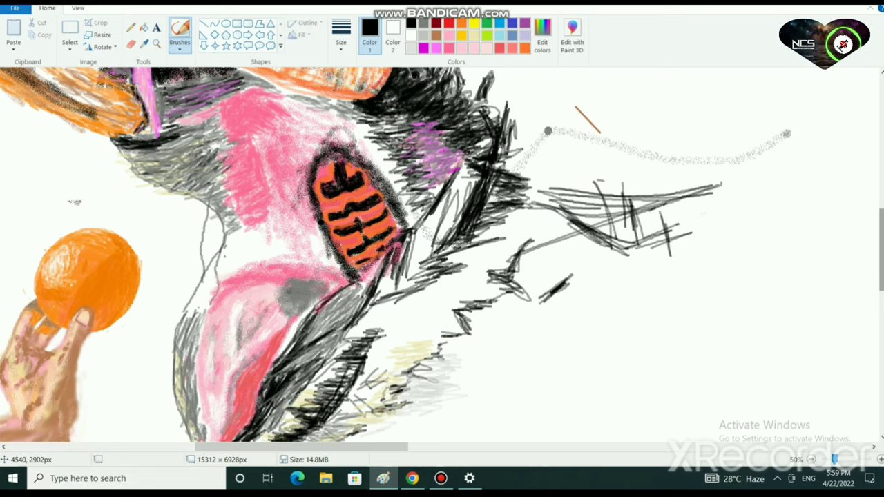
# - Hatch beside the ribbed mouth area in black and draw a black branching line with a scribbled knot up through the pink patch
pyautogui.moveTo(276, 165)
pyautogui.mouseDown()
pyautogui.moveTo(342, 284)
pyautogui.moveTo(293, 194)
pyautogui.moveTo(283, 257)
pyautogui.moveTo(309, 294)
pyautogui.moveTo(304, 238)
pyautogui.moveTo(311, 276)
pyautogui.moveTo(341, 279)
pyautogui.moveTo(322, 244)
pyautogui.moveTo(326, 224)
pyautogui.mouseUp()
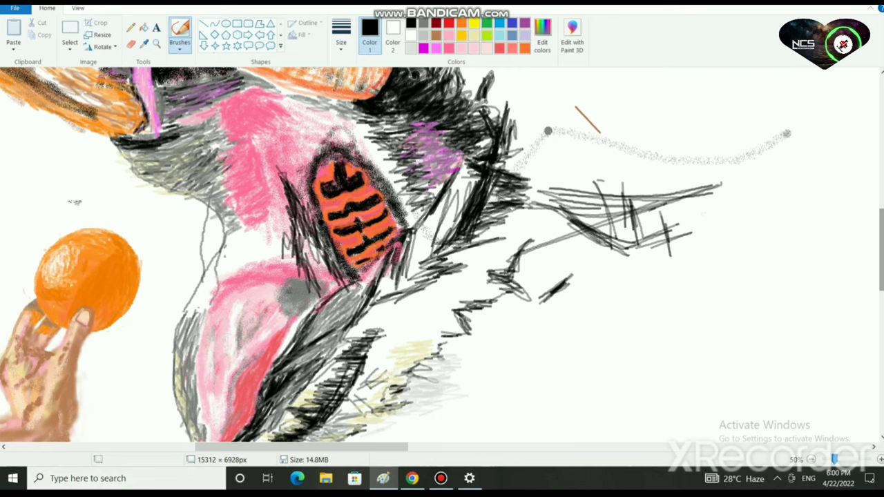
pyautogui.moveTo(304, 254)
pyautogui.mouseDown()
pyautogui.moveTo(303, 296)
pyautogui.moveTo(295, 243)
pyautogui.moveTo(293, 255)
pyautogui.moveTo(276, 214)
pyautogui.moveTo(290, 259)
pyautogui.moveTo(312, 281)
pyautogui.moveTo(298, 245)
pyautogui.moveTo(339, 276)
pyautogui.moveTo(327, 248)
pyautogui.moveTo(326, 268)
pyautogui.moveTo(311, 267)
pyautogui.moveTo(338, 285)
pyautogui.mouseUp()
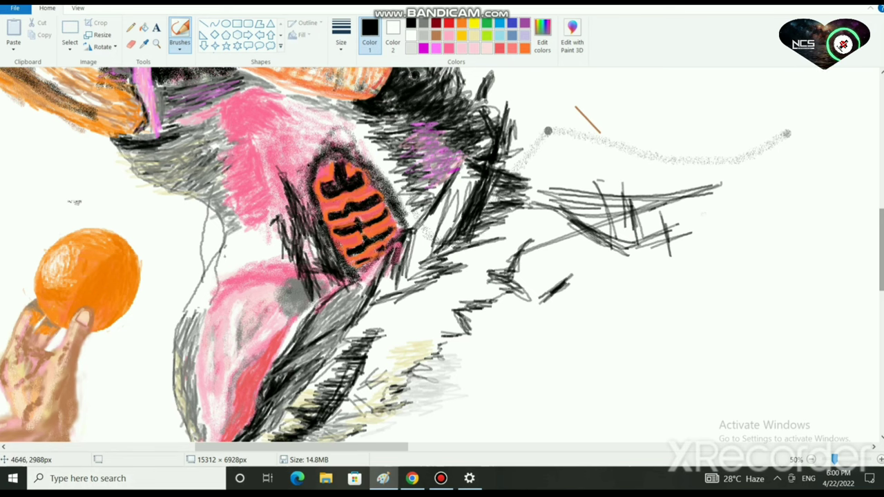
pyautogui.moveTo(257, 138)
pyautogui.mouseDown()
pyautogui.moveTo(255, 171)
pyautogui.moveTo(259, 138)
pyautogui.moveTo(279, 211)
pyautogui.moveTo(262, 141)
pyautogui.moveTo(299, 117)
pyautogui.moveTo(266, 133)
pyautogui.moveTo(295, 117)
pyautogui.moveTo(271, 139)
pyautogui.moveTo(264, 112)
pyautogui.moveTo(260, 142)
pyautogui.moveTo(250, 110)
pyautogui.moveTo(259, 100)
pyautogui.moveTo(242, 117)
pyautogui.moveTo(239, 111)
pyautogui.moveTo(241, 131)
pyautogui.moveTo(260, 97)
pyautogui.moveTo(248, 111)
pyautogui.mouseUp()
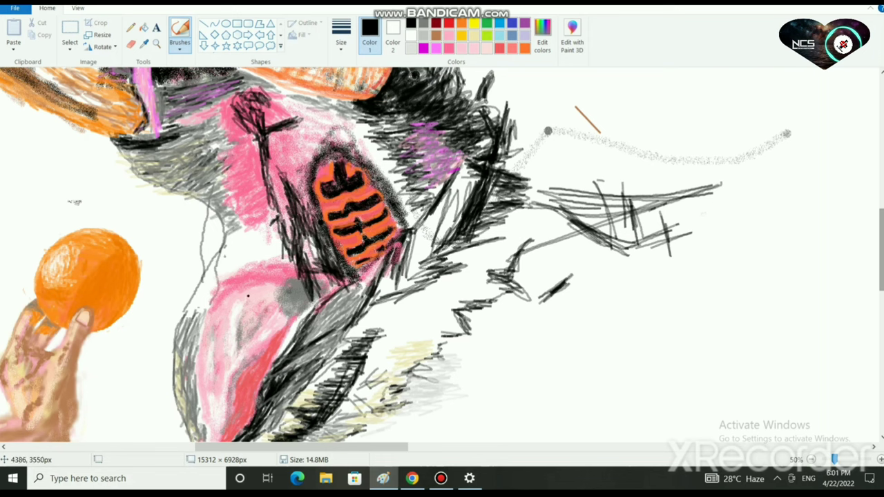
# - Shade the tongue-shaped part's corner below the ribbed mouth area in light pink, using the thickest brush size
pyautogui.keyDown('ctrl'); pyautogui.scroll(-2, 503, 389); pyautogui.keyUp('ctrl')
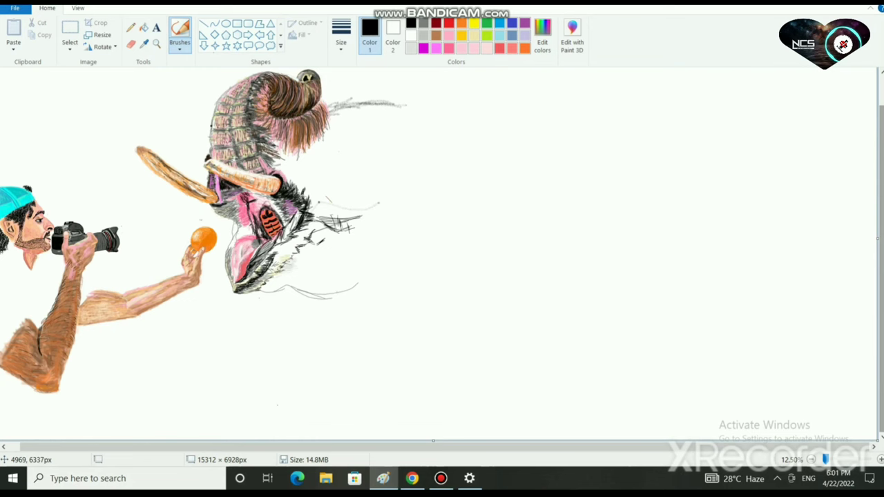
pyautogui.keyDown('ctrl'); pyautogui.scroll(2, 442, 255); pyautogui.keyUp('ctrl')
pyautogui.hscroll(5, 442, 256)
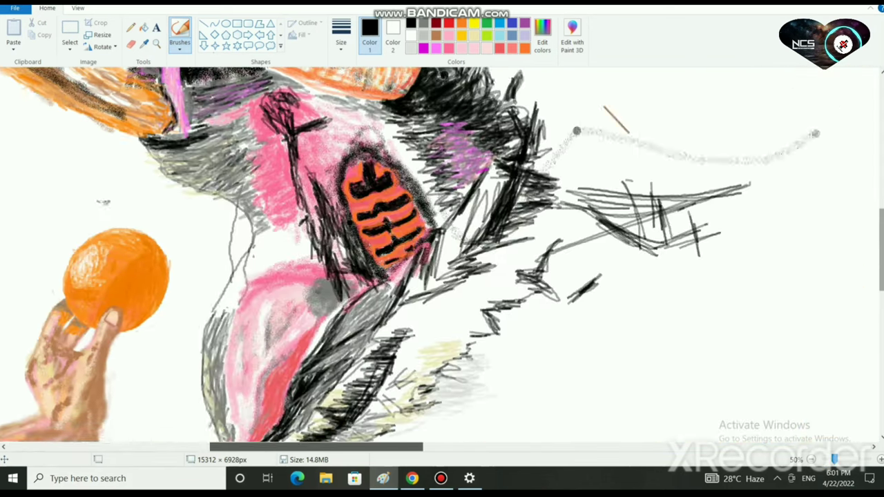
pyautogui.moveTo(317, 447); pyautogui.dragTo(355, 447)
pyautogui.click(474, 47)
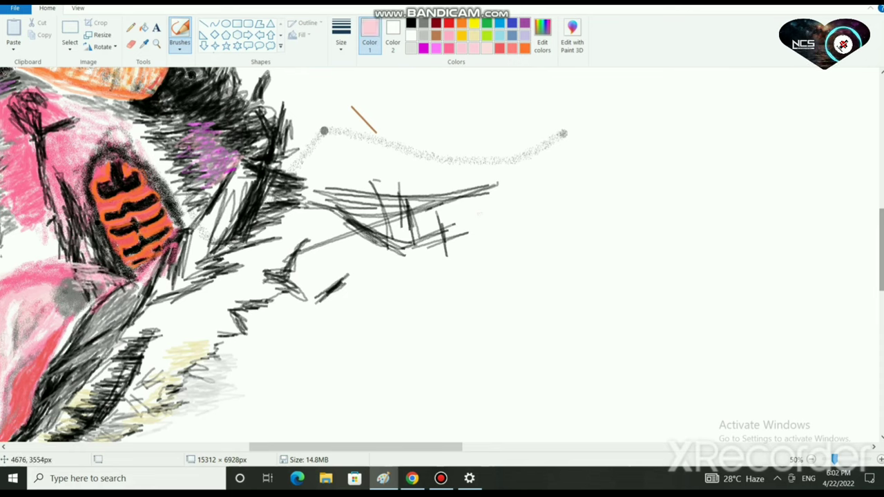
pyautogui.click(341, 34)
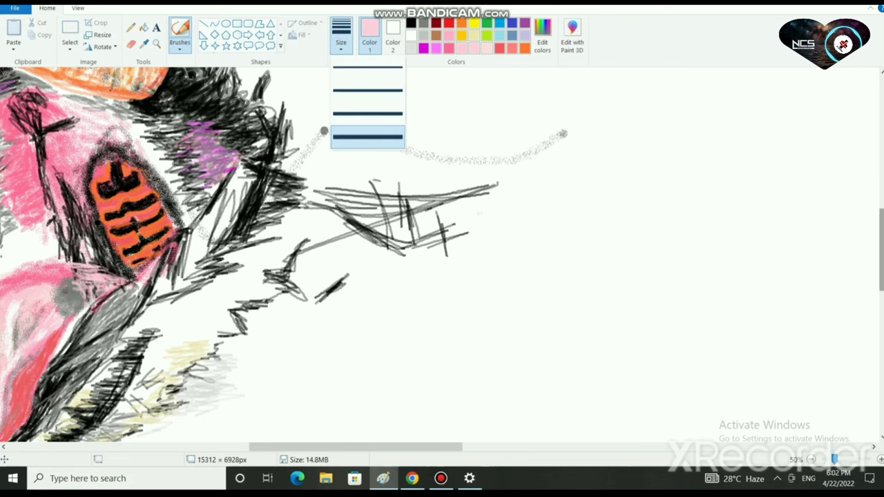
pyautogui.click(367, 137)
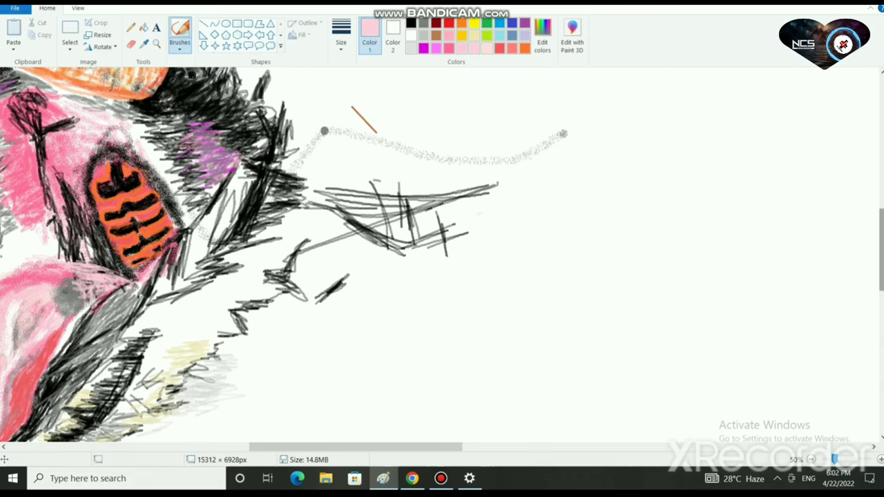
# - Colour the black-hatched area beside the ribbed mouth area with pink and magenta strokes
pyautogui.click(448, 48)
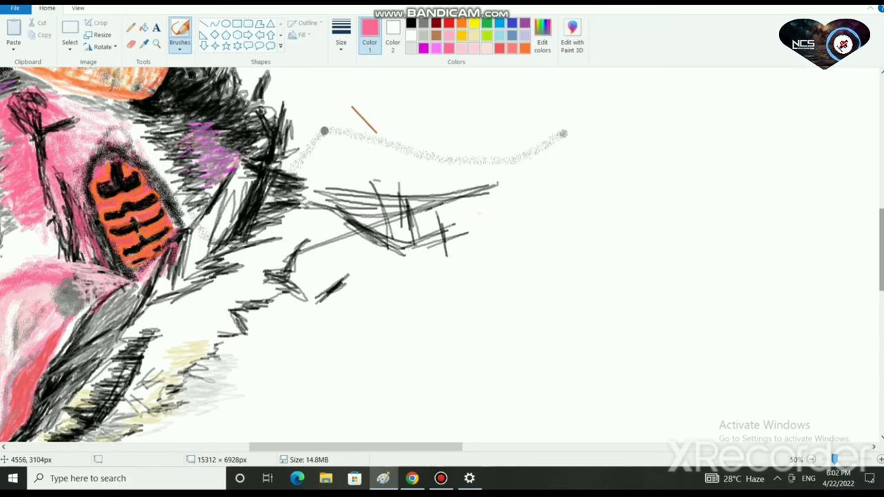
pyautogui.click(424, 22)
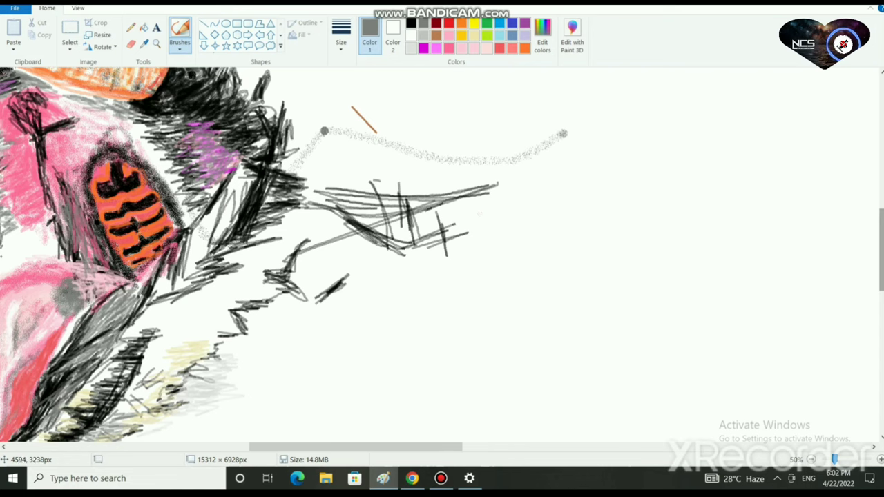
pyautogui.click(423, 48)
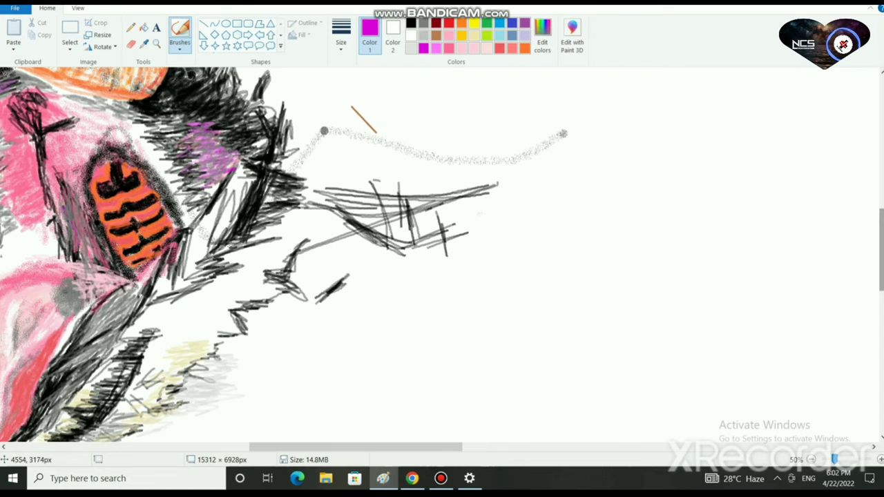
pyautogui.moveTo(63, 209)
pyautogui.mouseDown()
pyautogui.moveTo(69, 234)
pyautogui.moveTo(93, 259)
pyautogui.mouseUp()
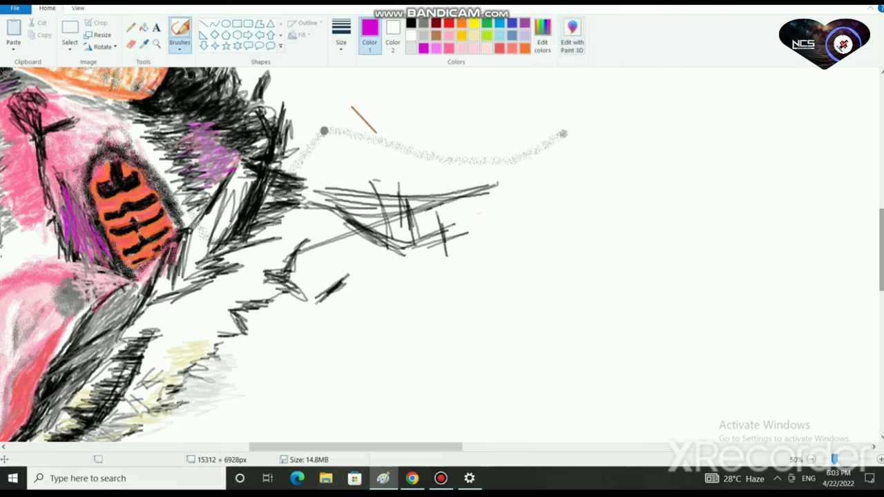
# - Add pink strokes around the upper end of the ribbed mouth area and across to the purple patch
pyautogui.click(449, 48)
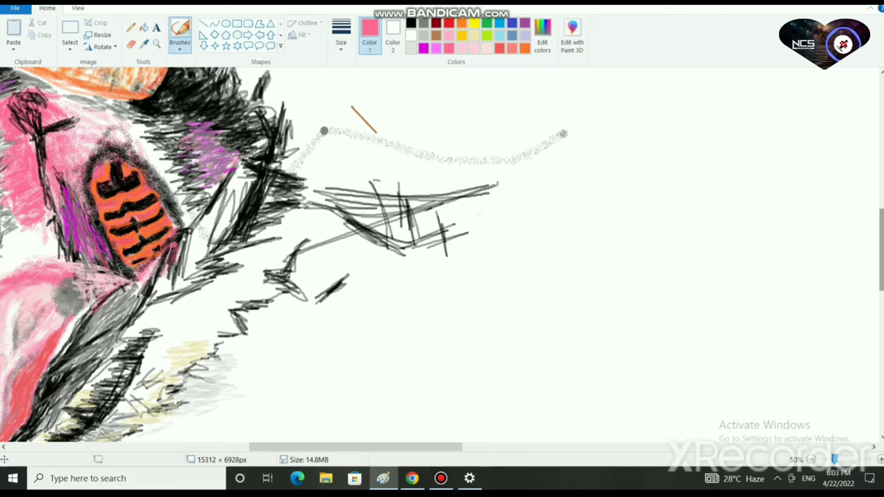
pyautogui.moveTo(169, 172)
pyautogui.mouseDown()
pyautogui.moveTo(166, 143)
pyautogui.moveTo(138, 136)
pyautogui.moveTo(169, 161)
pyautogui.moveTo(155, 163)
pyautogui.moveTo(187, 221)
pyautogui.moveTo(191, 187)
pyautogui.moveTo(184, 190)
pyautogui.mouseUp()
pyautogui.moveTo(101, 143)
pyautogui.mouseDown()
pyautogui.moveTo(92, 129)
pyautogui.moveTo(92, 142)
pyautogui.moveTo(120, 138)
pyautogui.moveTo(118, 129)
pyautogui.moveTo(65, 119)
pyautogui.moveTo(68, 141)
pyautogui.moveTo(97, 129)
pyautogui.moveTo(67, 127)
pyautogui.moveTo(65, 143)
pyautogui.moveTo(130, 120)
pyautogui.mouseUp()
# - Add custom red strokes over the pink around the ribbed mouth area, including the side next to the purple patch
pyautogui.click(502, 48)
pyautogui.moveTo(40, 189); pyautogui.dragTo(54, 205)
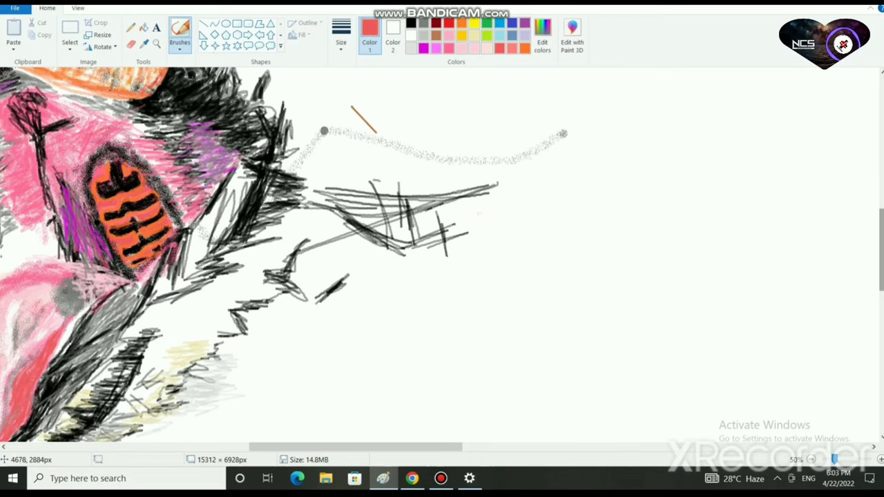
pyautogui.moveTo(151, 135); pyautogui.dragTo(107, 127)
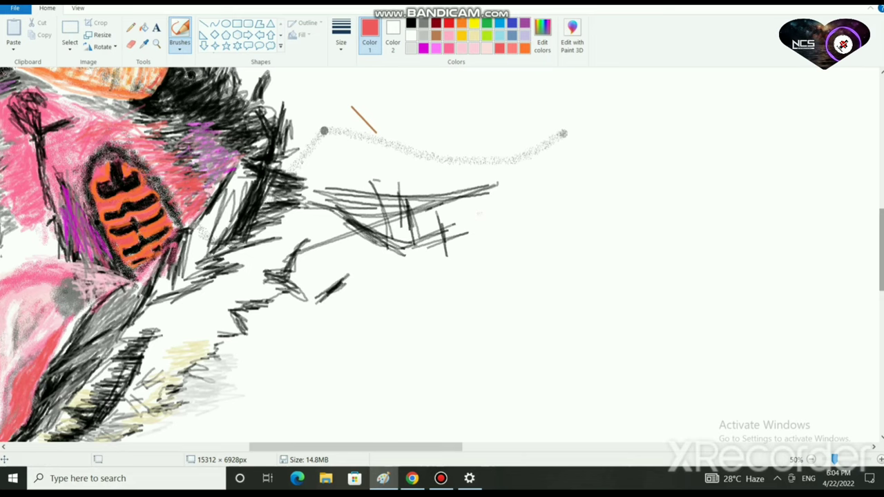
# - Deepen the purple patch beside the ribbed mouth area with black and magenta strokes
pyautogui.click(423, 23)
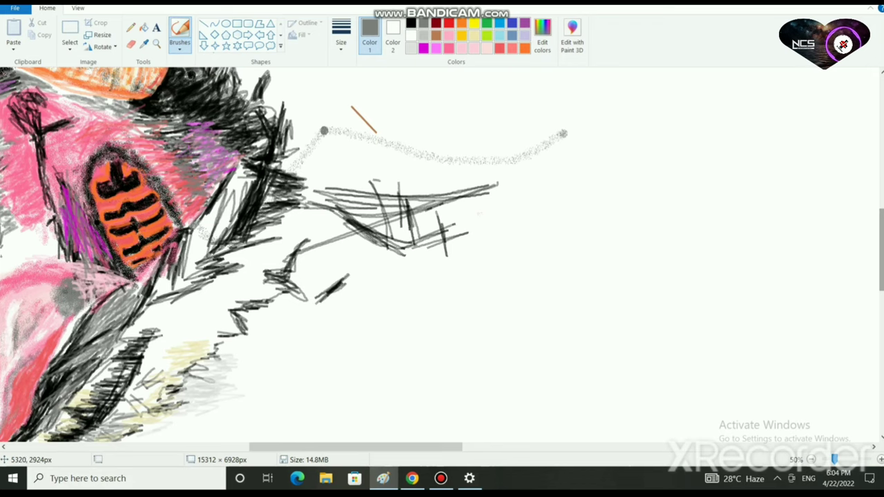
pyautogui.click(411, 23)
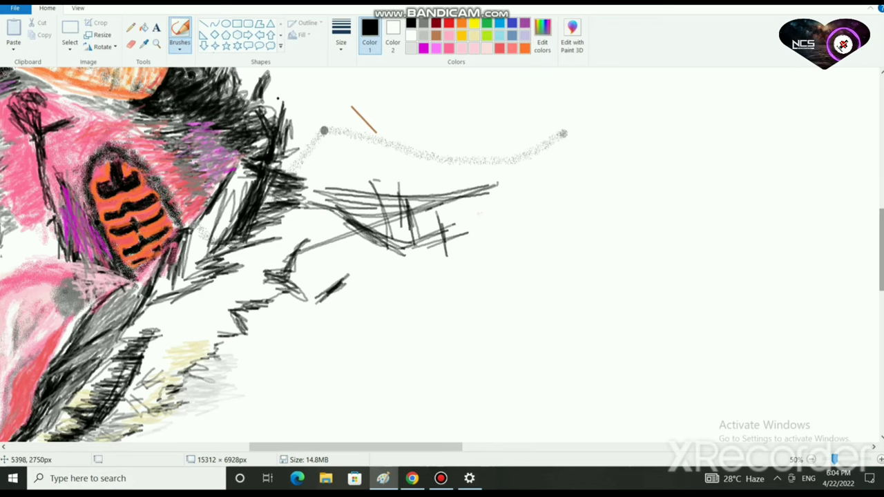
pyautogui.moveTo(239, 159)
pyautogui.mouseDown()
pyautogui.moveTo(200, 156)
pyautogui.moveTo(205, 141)
pyautogui.moveTo(223, 165)
pyautogui.moveTo(197, 138)
pyautogui.moveTo(234, 163)
pyautogui.mouseUp()
pyautogui.click(423, 47)
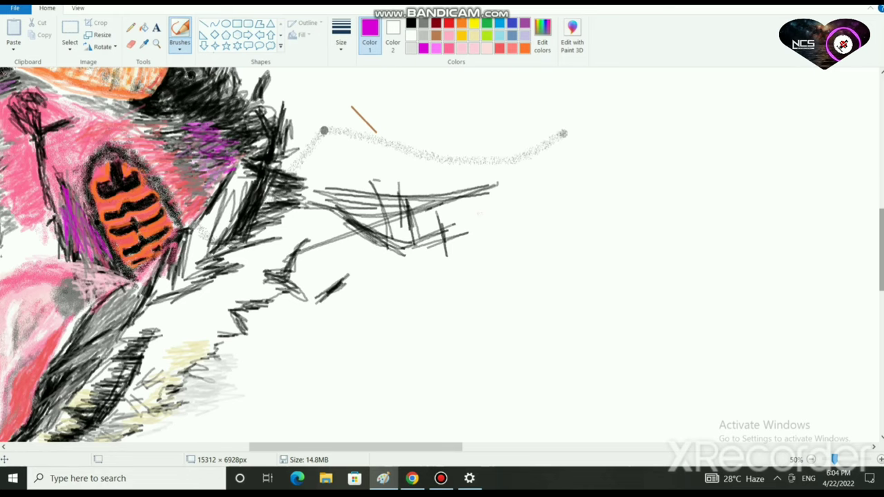
# - Add custom red and pink strokes to the magenta hatched area, and bright red strokes above and beside the ribbed mouth area
pyautogui.click(499, 48)
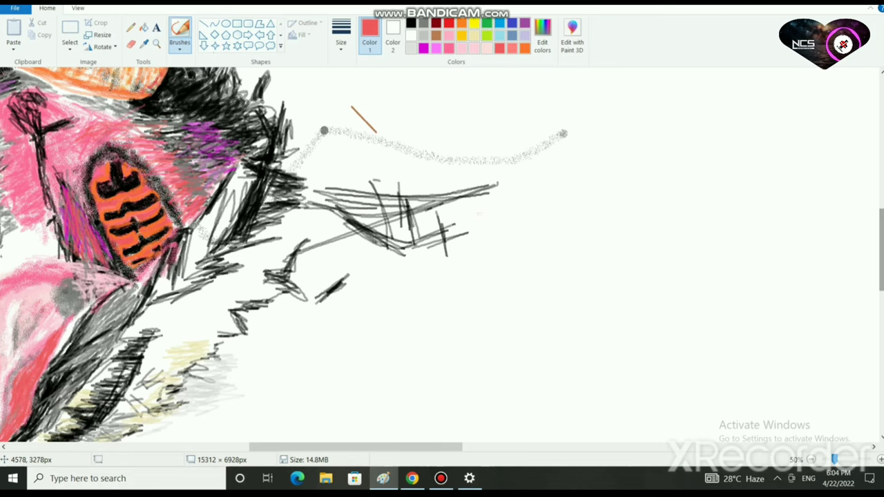
pyautogui.click(449, 48)
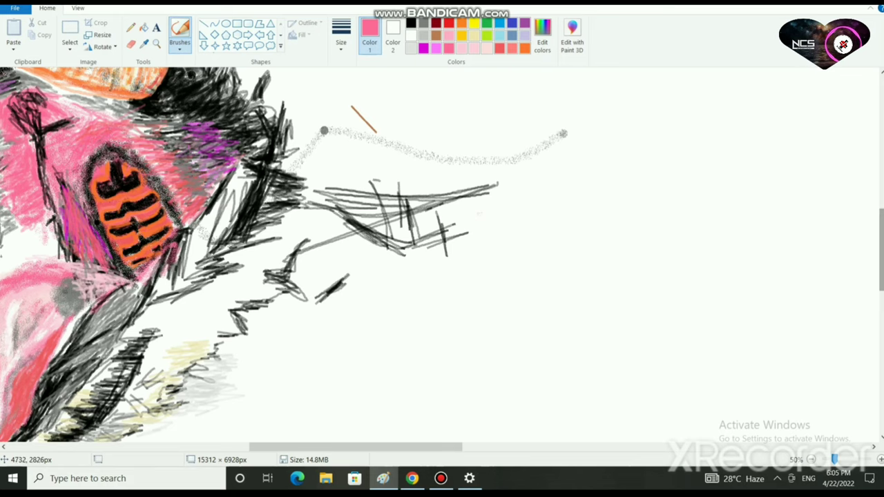
pyautogui.click(448, 23)
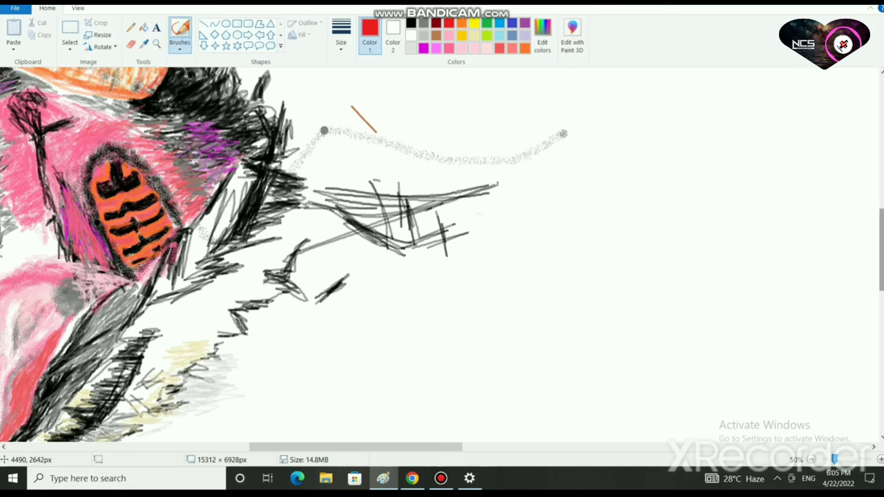
pyautogui.moveTo(74, 131)
pyautogui.mouseDown()
pyautogui.moveTo(84, 152)
pyautogui.moveTo(115, 143)
pyautogui.moveTo(91, 133)
pyautogui.moveTo(58, 141)
pyautogui.moveTo(113, 119)
pyautogui.moveTo(141, 137)
pyautogui.moveTo(128, 143)
pyautogui.moveTo(153, 139)
pyautogui.moveTo(152, 158)
pyautogui.mouseUp()
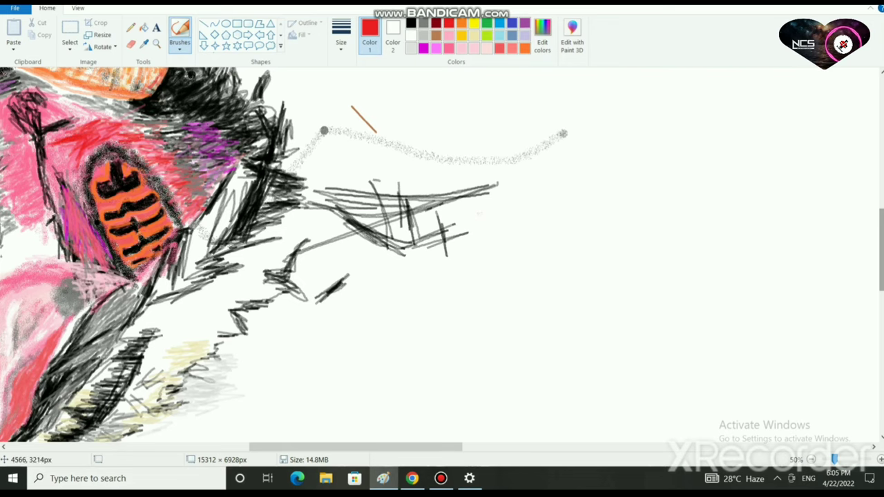
pyautogui.moveTo(66, 211); pyautogui.dragTo(79, 231)
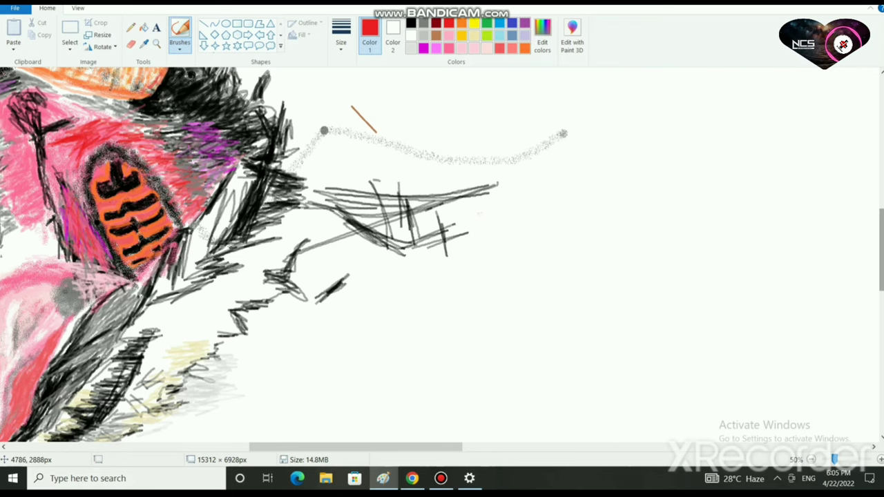
pyautogui.moveTo(48, 145)
pyautogui.mouseDown()
pyautogui.moveTo(53, 163)
pyautogui.moveTo(59, 138)
pyautogui.moveTo(63, 167)
pyautogui.moveTo(103, 131)
pyautogui.moveTo(63, 146)
pyautogui.mouseUp()
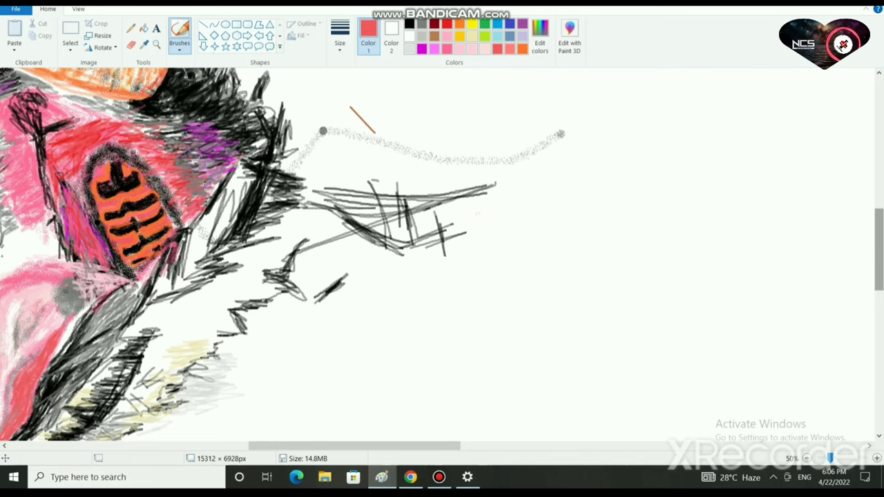
# - Line the upper edge and side of the red area around the ribbed mouth in black and gray, blending with custom red
pyautogui.click(409, 23)
pyautogui.moveTo(49, 144); pyautogui.dragTo(66, 129)
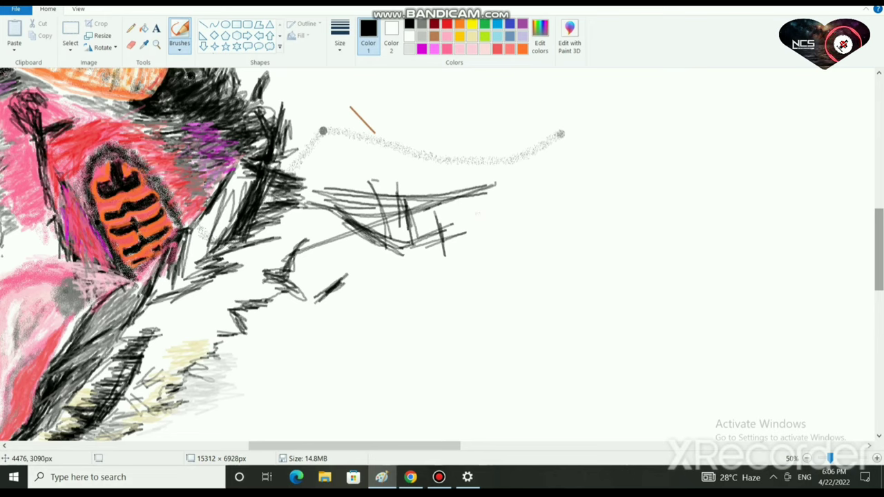
pyautogui.moveTo(73, 126)
pyautogui.mouseDown()
pyautogui.moveTo(97, 115)
pyautogui.moveTo(47, 137)
pyautogui.moveTo(95, 117)
pyautogui.mouseUp()
pyautogui.click(498, 36)
pyautogui.click(497, 49)
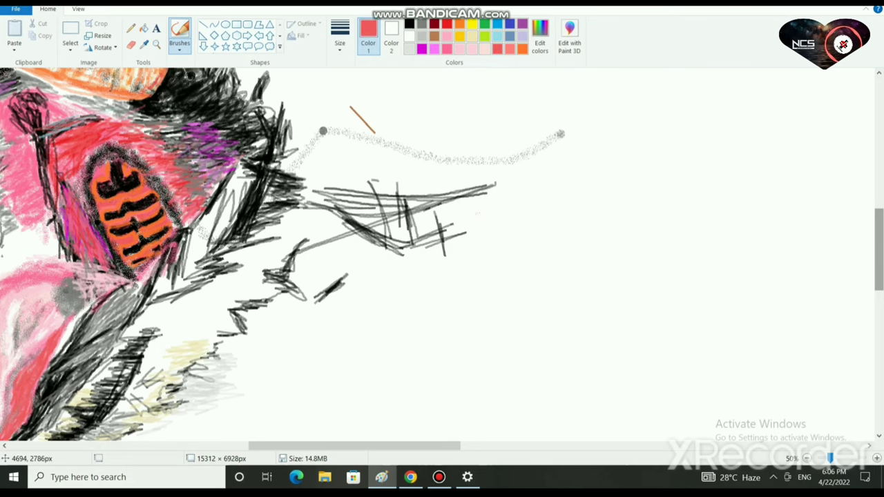
pyautogui.click(409, 24)
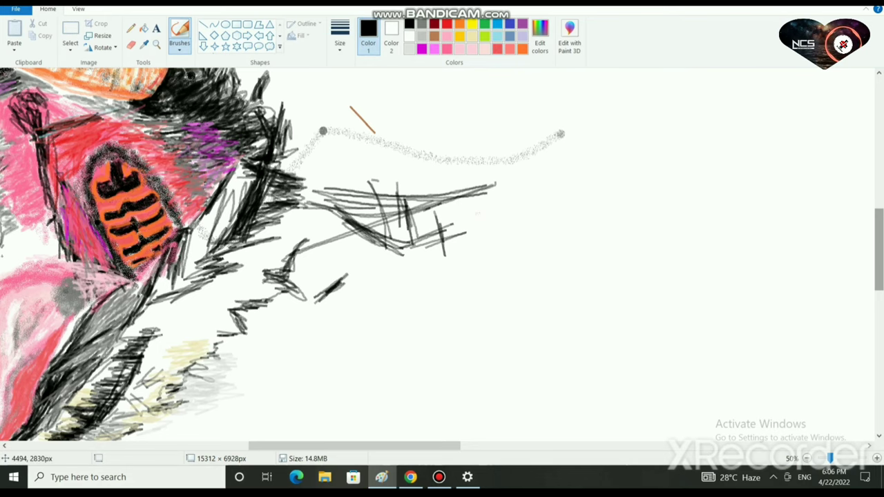
pyautogui.click(497, 48)
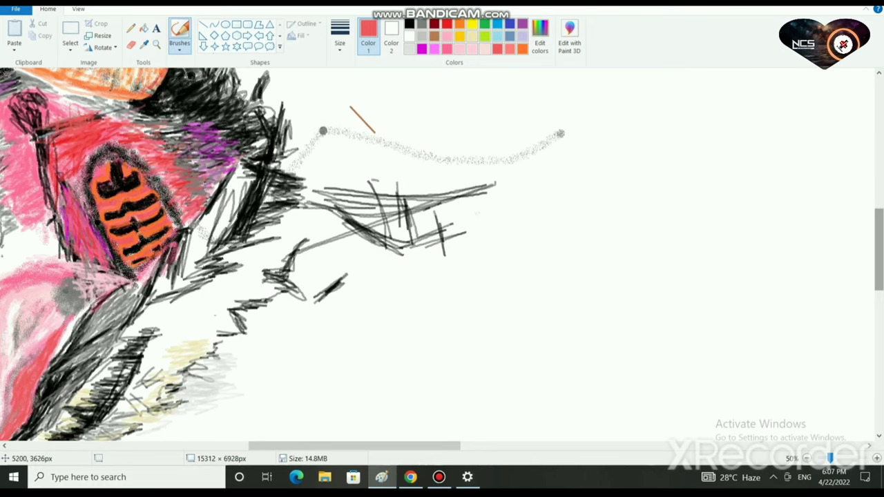
pyautogui.click(409, 25)
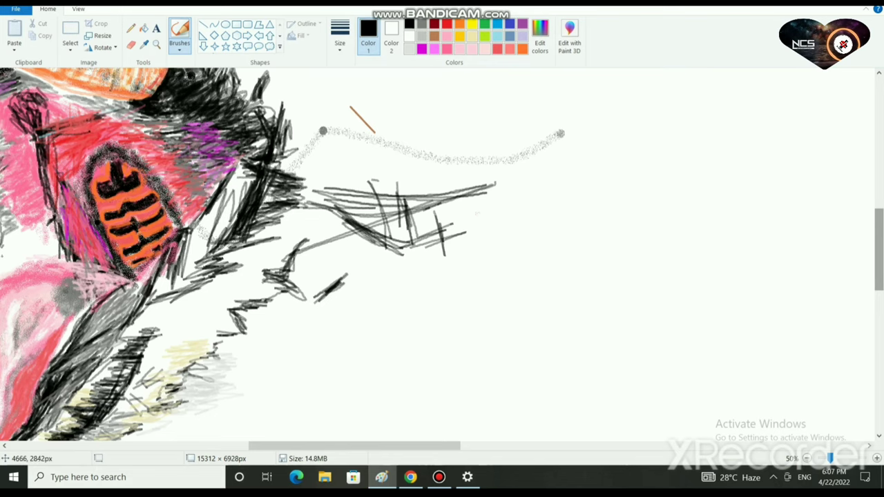
pyautogui.click(423, 24)
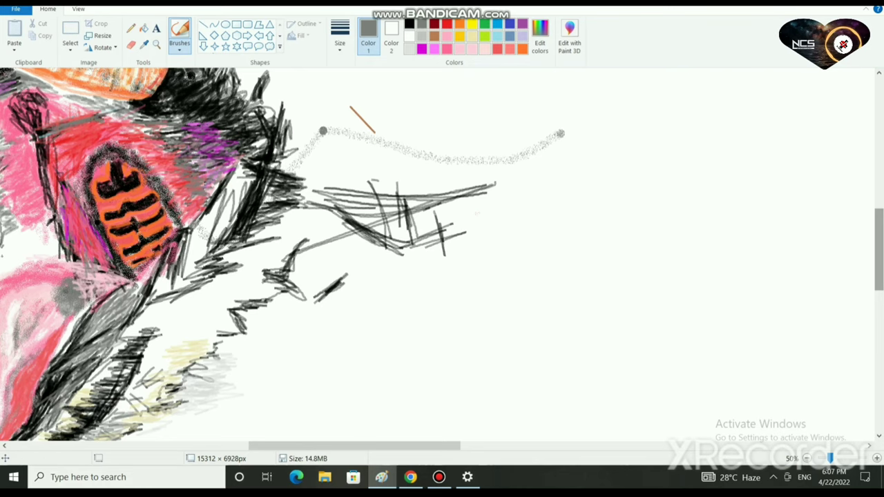
pyautogui.click(447, 24)
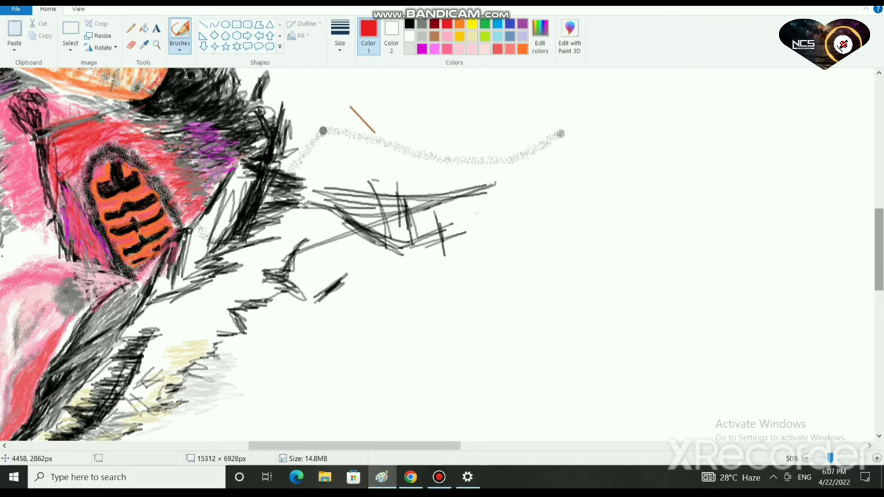
# - Fill the white gap above and beside the tongue-shaped part, below the pink fur, with pale yellow strokes
pyautogui.hotkey('ctrl', 'pagedown')
pyautogui.hotkey('ctrl', 'pagedown')
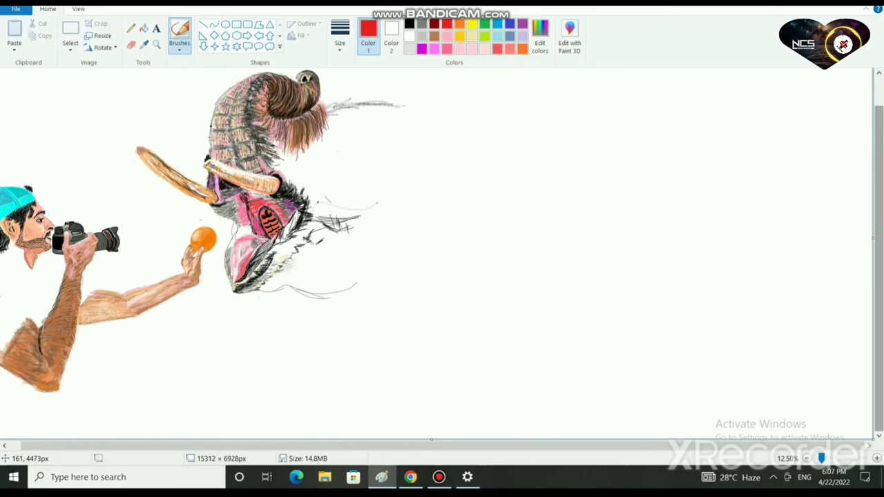
pyautogui.scroll(2, 14, 325)
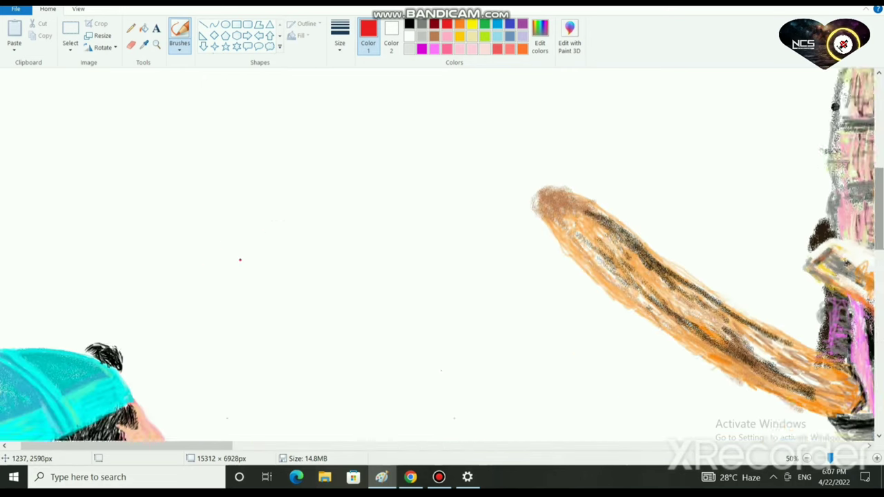
pyautogui.moveTo(127, 446); pyautogui.dragTo(313, 446)
pyautogui.scroll(4, 236, 349)
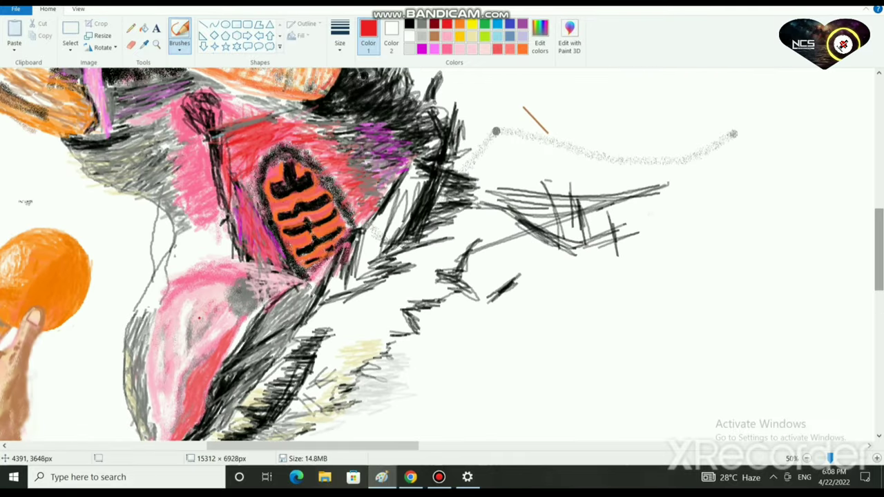
pyautogui.click(472, 36)
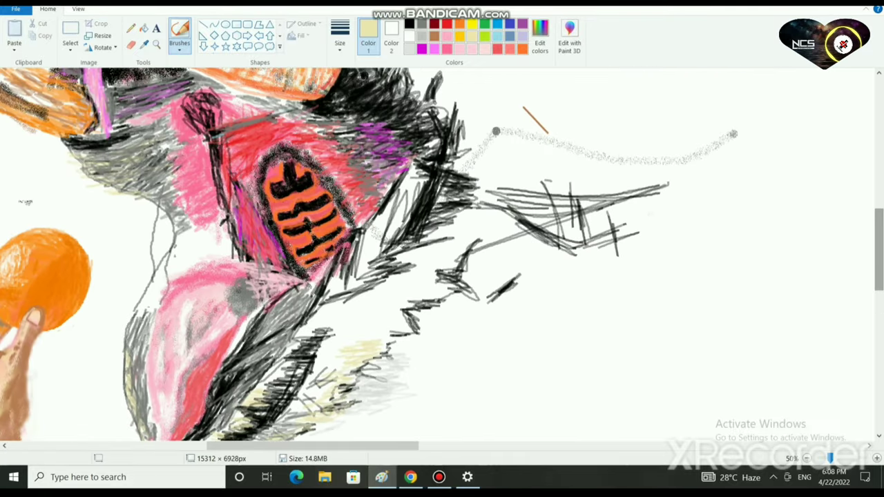
pyautogui.moveTo(169, 243)
pyautogui.mouseDown()
pyautogui.moveTo(152, 244)
pyautogui.moveTo(167, 235)
pyautogui.moveTo(163, 220)
pyautogui.moveTo(161, 250)
pyautogui.moveTo(172, 234)
pyautogui.moveTo(163, 275)
pyautogui.moveTo(168, 256)
pyautogui.moveTo(175, 266)
pyautogui.moveTo(179, 258)
pyautogui.moveTo(155, 284)
pyautogui.mouseUp()
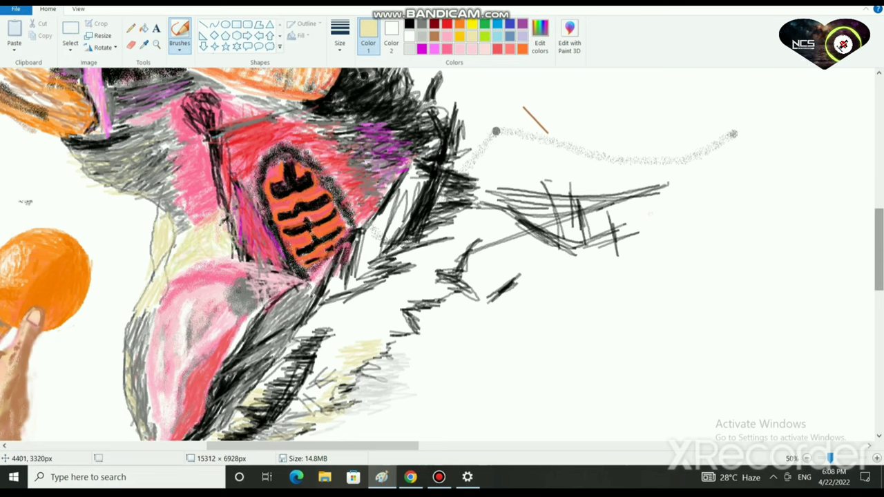
# - Shade the pale yellow area above the tongue-shaped part with gray, light pink and pink strokes
pyautogui.click(421, 24)
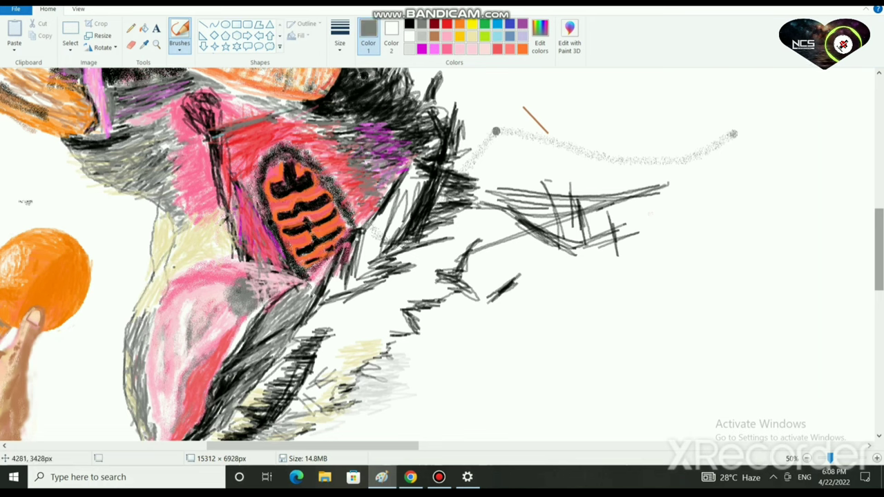
pyautogui.moveTo(185, 228)
pyautogui.mouseDown()
pyautogui.moveTo(187, 254)
pyautogui.moveTo(206, 233)
pyautogui.moveTo(229, 256)
pyautogui.moveTo(205, 238)
pyautogui.moveTo(218, 242)
pyautogui.moveTo(184, 248)
pyautogui.moveTo(220, 253)
pyautogui.moveTo(206, 246)
pyautogui.moveTo(173, 275)
pyautogui.moveTo(227, 253)
pyautogui.moveTo(244, 257)
pyautogui.moveTo(173, 273)
pyautogui.moveTo(192, 257)
pyautogui.moveTo(212, 259)
pyautogui.moveTo(167, 276)
pyautogui.moveTo(211, 218)
pyautogui.moveTo(228, 239)
pyautogui.moveTo(187, 242)
pyautogui.moveTo(175, 252)
pyautogui.mouseUp()
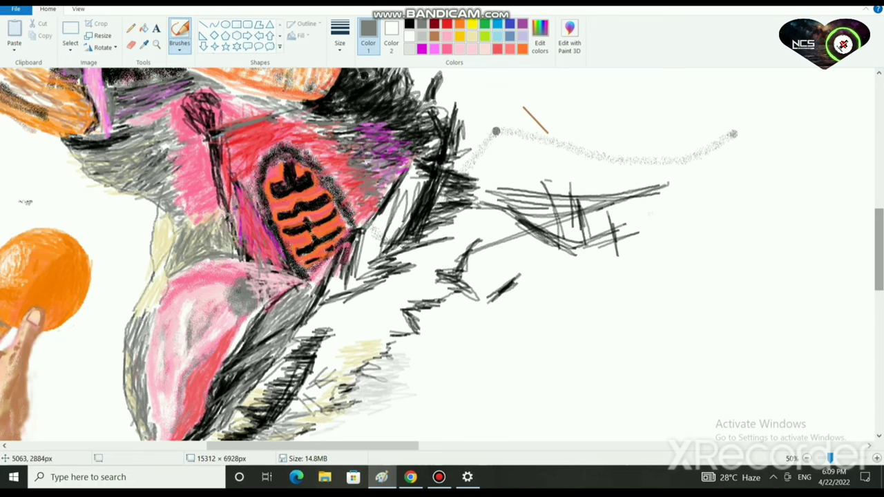
pyautogui.click(472, 49)
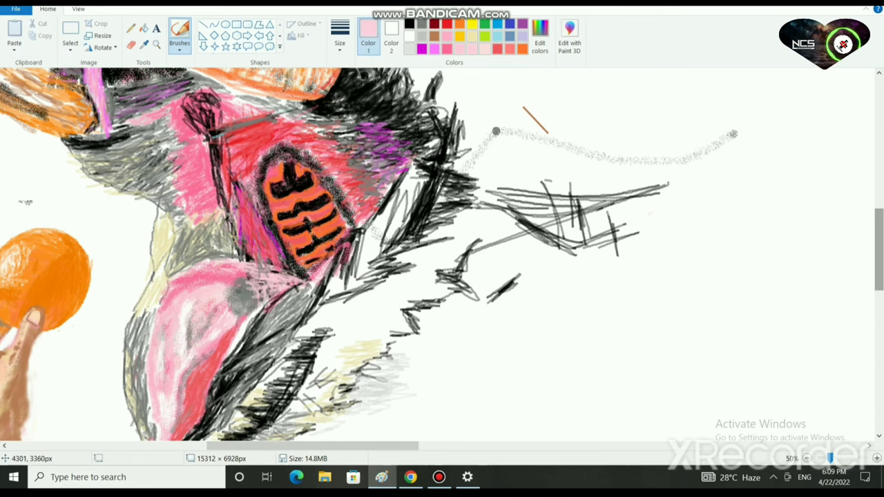
pyautogui.moveTo(220, 224)
pyautogui.mouseDown()
pyautogui.moveTo(230, 252)
pyautogui.moveTo(201, 223)
pyautogui.moveTo(188, 236)
pyautogui.moveTo(211, 230)
pyautogui.moveTo(215, 216)
pyautogui.moveTo(216, 235)
pyautogui.moveTo(185, 241)
pyautogui.mouseUp()
pyautogui.click(447, 49)
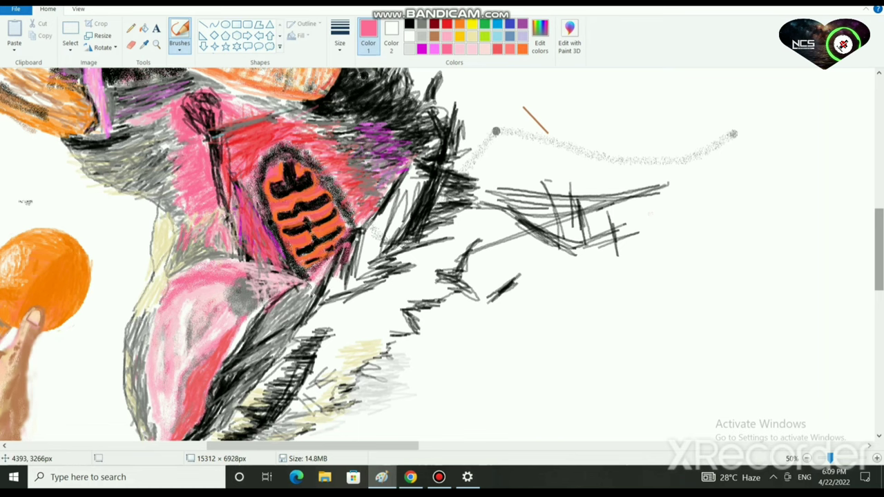
# - Darken the upper outer edge of the tongue-shaped part with gray and black strokes
pyautogui.scroll(-3, 299, 254)
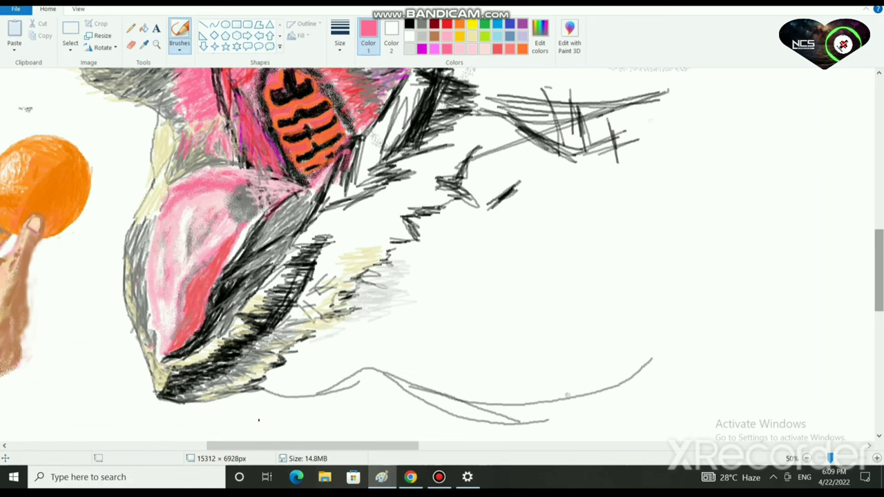
pyautogui.click(421, 24)
pyautogui.moveTo(132, 225)
pyautogui.mouseDown()
pyautogui.moveTo(160, 178)
pyautogui.moveTo(149, 222)
pyautogui.mouseUp()
pyautogui.moveTo(170, 189); pyautogui.dragTo(153, 217)
pyautogui.moveTo(170, 164); pyautogui.dragTo(131, 232)
pyautogui.moveTo(150, 200); pyautogui.dragTo(131, 226)
pyautogui.moveTo(162, 187); pyautogui.dragTo(149, 203)
pyautogui.moveTo(167, 169); pyautogui.dragTo(154, 203)
pyautogui.moveTo(175, 154)
pyautogui.mouseDown()
pyautogui.moveTo(165, 175)
pyautogui.moveTo(169, 165)
pyautogui.mouseUp()
pyautogui.moveTo(188, 164)
pyautogui.mouseDown()
pyautogui.moveTo(133, 214)
pyautogui.moveTo(154, 178)
pyautogui.moveTo(124, 236)
pyautogui.moveTo(163, 184)
pyautogui.moveTo(172, 127)
pyautogui.moveTo(161, 176)
pyautogui.mouseUp()
# - Add gray strokes to the pale yellow strip above the tongue-shaped part and black strokes down its outer side
pyautogui.click(422, 24)
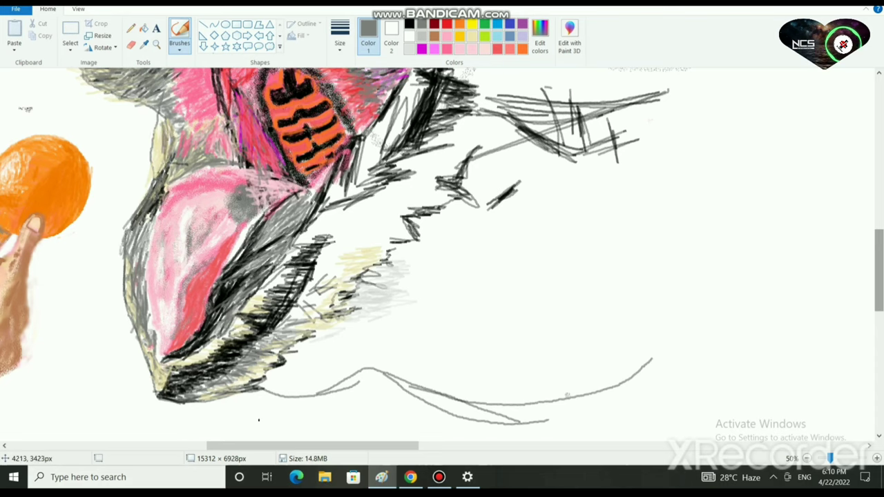
pyautogui.moveTo(167, 135)
pyautogui.mouseDown()
pyautogui.moveTo(158, 176)
pyautogui.moveTo(166, 152)
pyautogui.mouseUp()
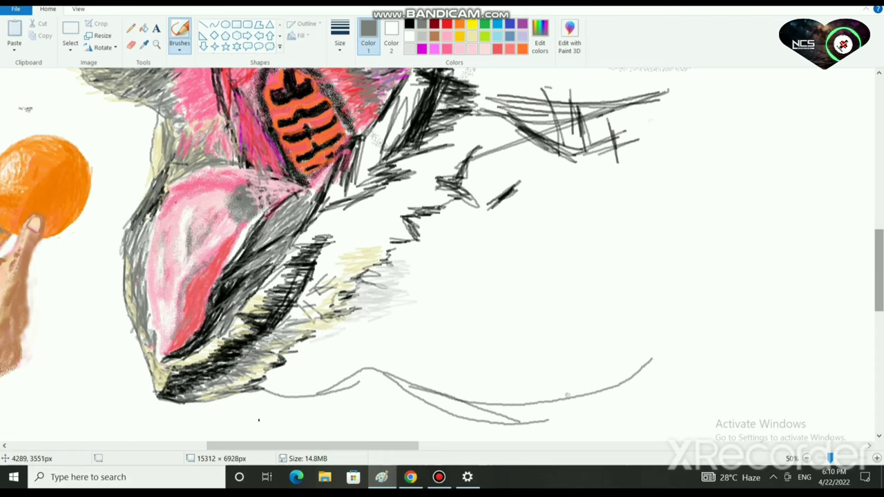
pyautogui.click(410, 24)
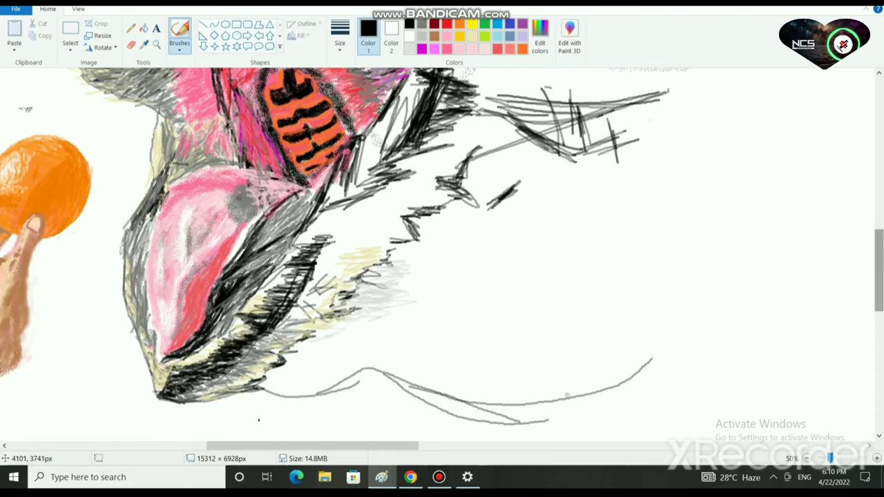
pyautogui.moveTo(142, 223)
pyautogui.mouseDown()
pyautogui.moveTo(146, 215)
pyautogui.moveTo(156, 223)
pyautogui.mouseUp()
pyautogui.moveTo(141, 264)
pyautogui.mouseDown()
pyautogui.moveTo(135, 249)
pyautogui.moveTo(141, 304)
pyautogui.moveTo(134, 291)
pyautogui.mouseUp()
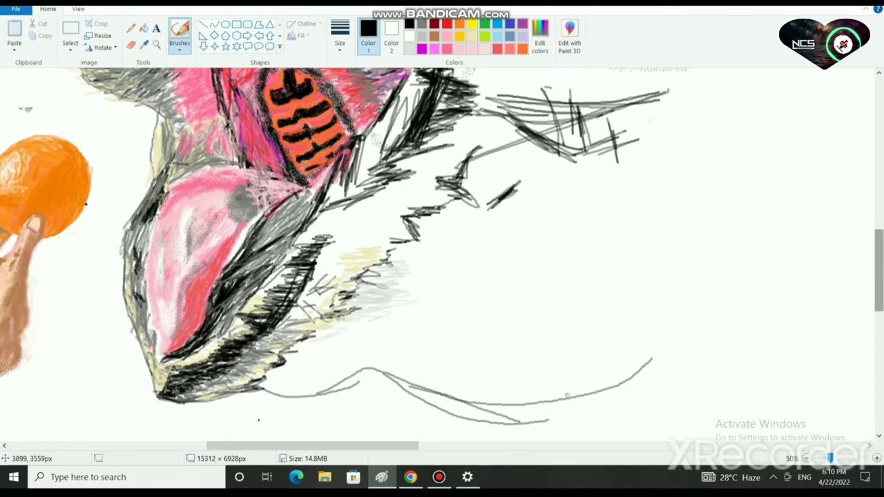
pyautogui.click(422, 24)
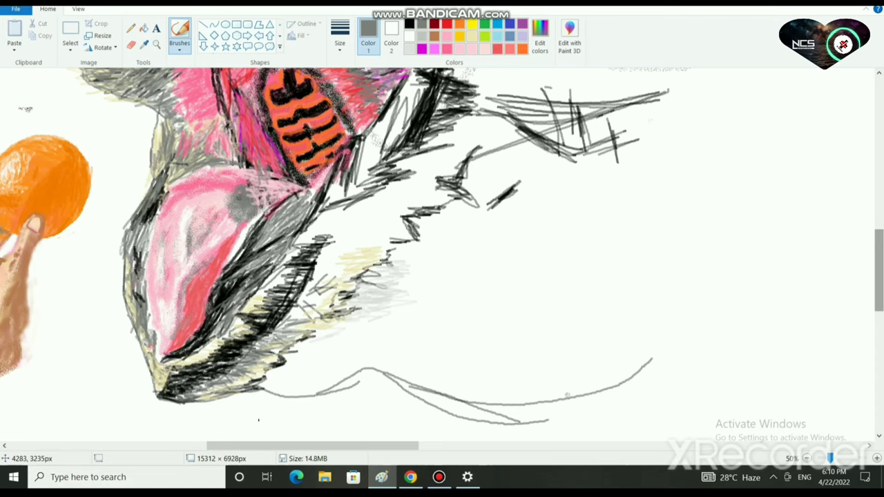
pyautogui.click(472, 49)
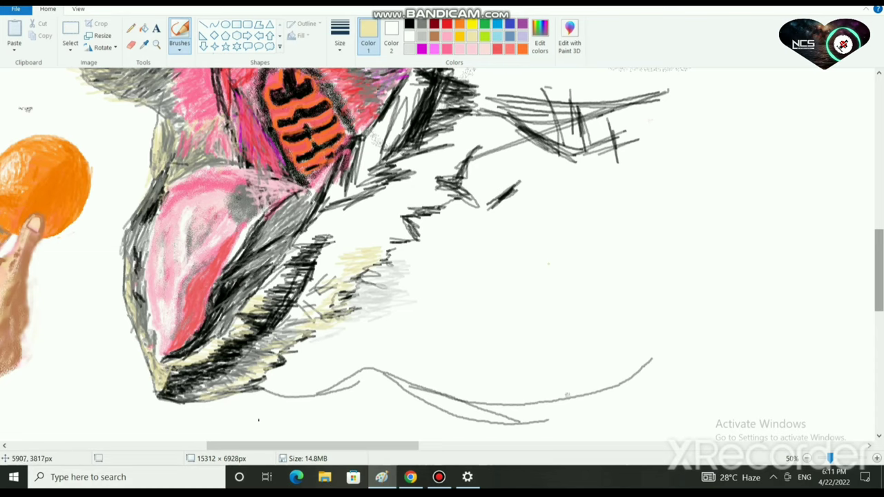
pyautogui.scroll(-2, 593, 257)
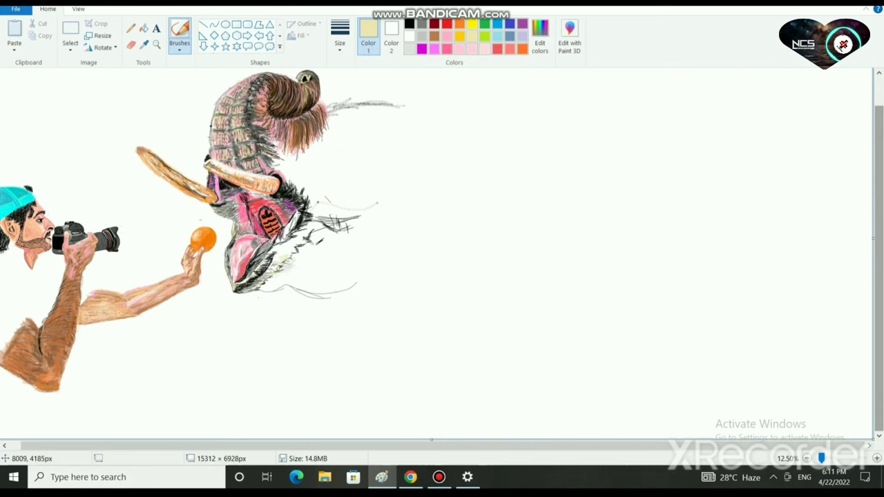
pyautogui.scroll(1, 39, 297)
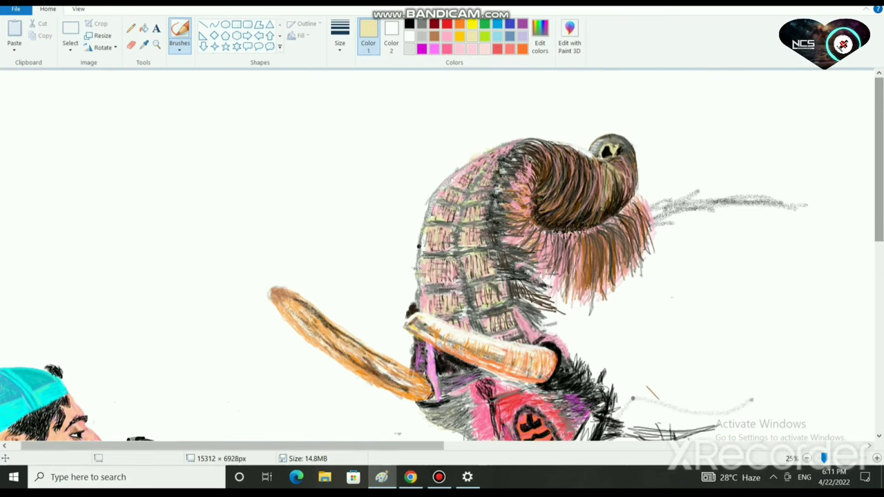
pyautogui.click(509, 48)
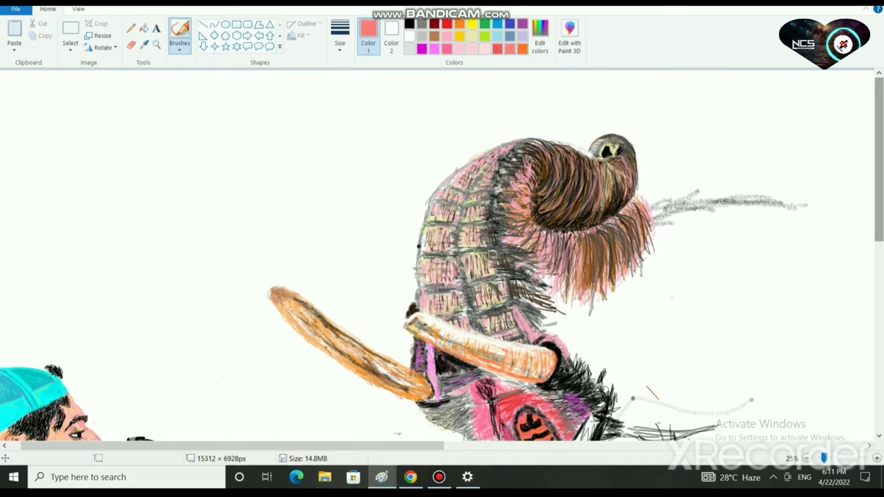
# - Brush pink, light pink and red strokes onto the creature's mouth area above and beside the black-outlined striped oval
pyautogui.scroll(-3, 520, 284)
pyautogui.scroll(1, 532, 281)
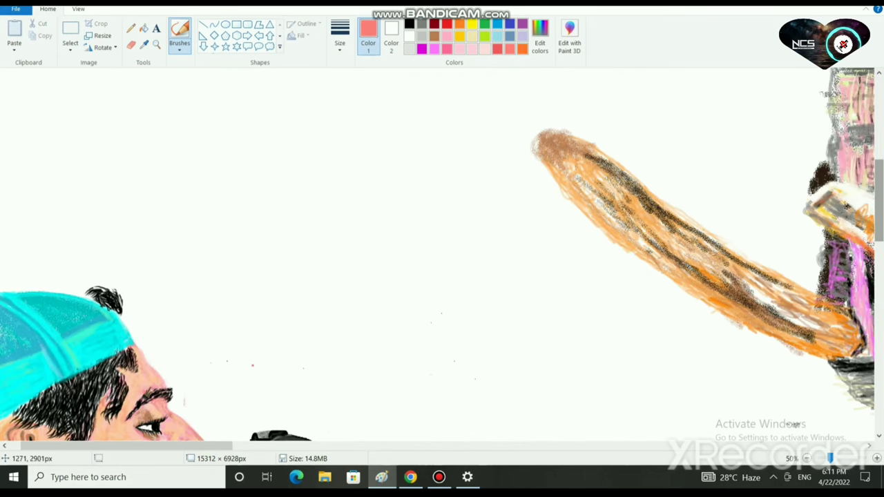
pyautogui.moveTo(116, 446); pyautogui.dragTo(309, 446)
pyautogui.scroll(-1, 542, 318)
pyautogui.scroll(-1, 443, 254)
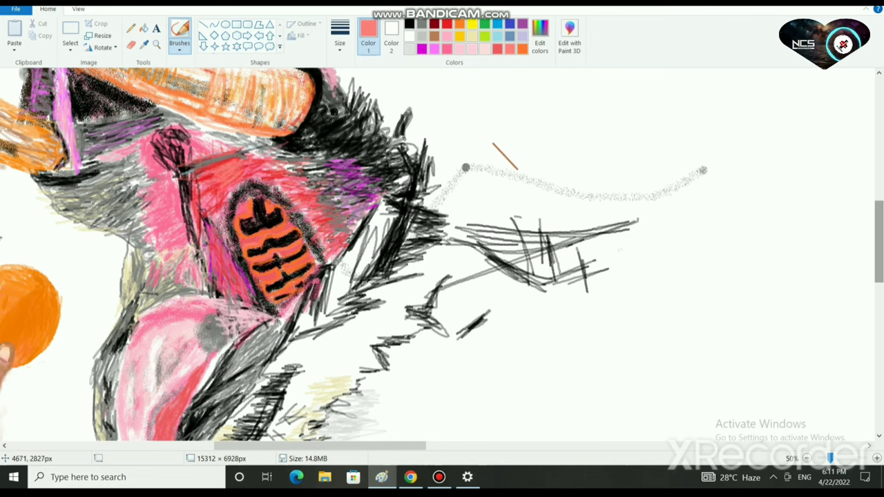
pyautogui.click(447, 49)
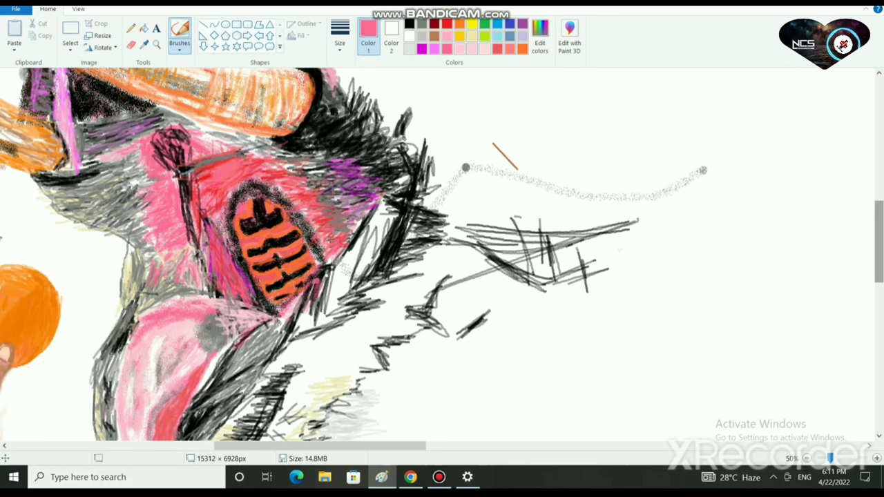
pyautogui.click(460, 49)
pyautogui.moveTo(332, 170); pyautogui.dragTo(309, 175)
pyautogui.moveTo(235, 170)
pyautogui.mouseDown()
pyautogui.moveTo(217, 174)
pyautogui.moveTo(235, 159)
pyautogui.moveTo(225, 182)
pyautogui.mouseUp()
pyautogui.click(447, 23)
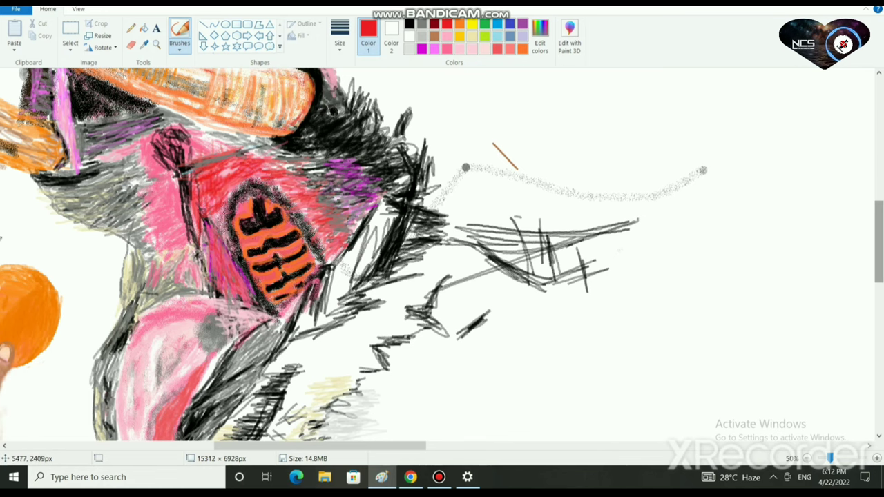
# - Add a soft light pink highlight with the Airbrush to the red area above the striped oval
pyautogui.click(459, 49)
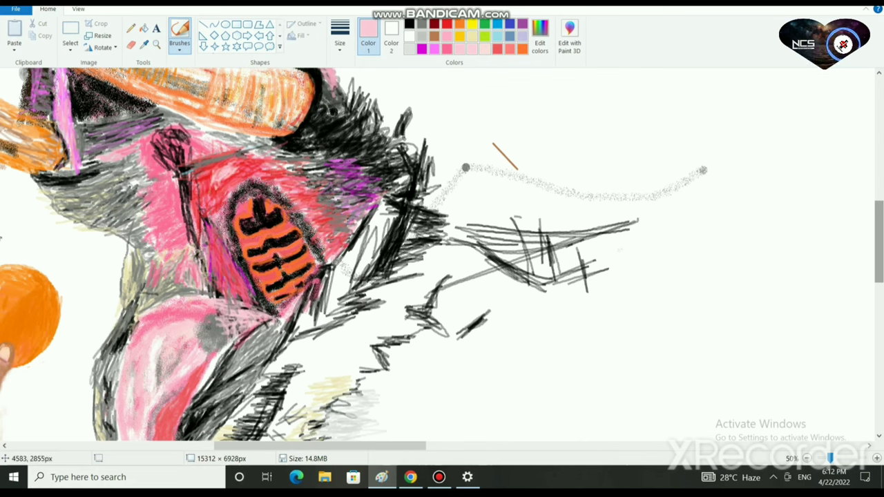
pyautogui.click(179, 44)
pyautogui.click(250, 67)
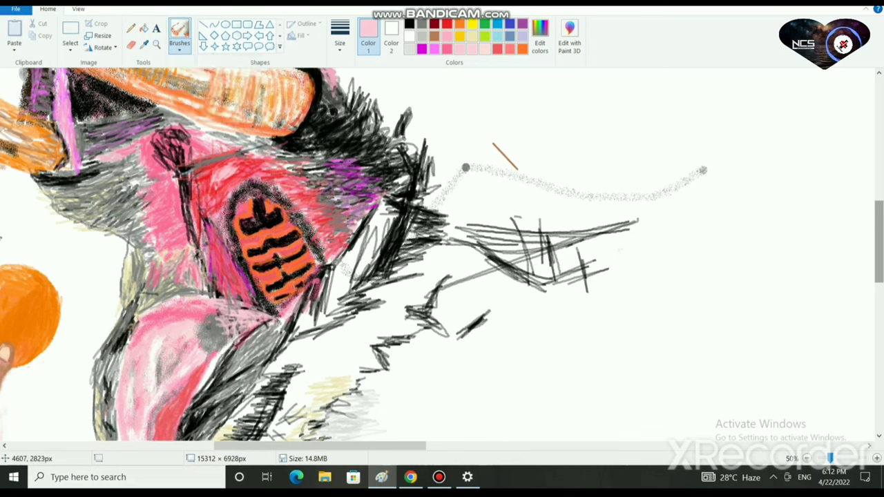
pyautogui.moveTo(213, 194); pyautogui.dragTo(234, 165)
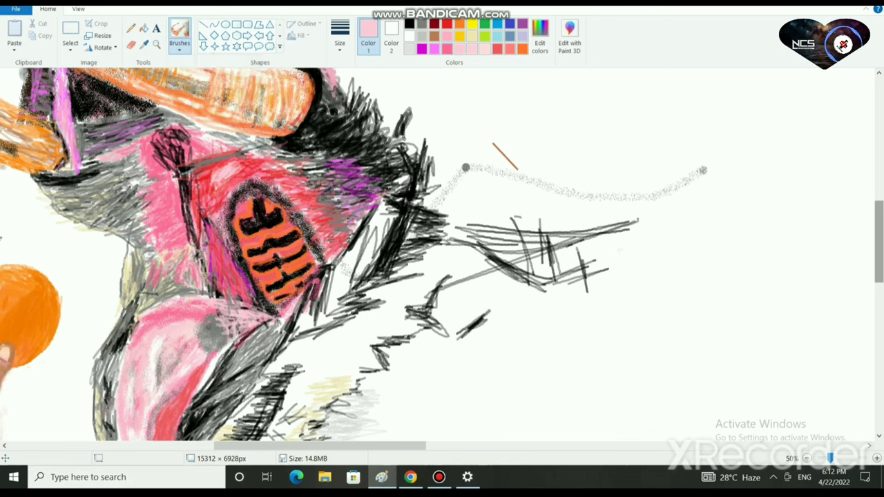
pyautogui.click(447, 49)
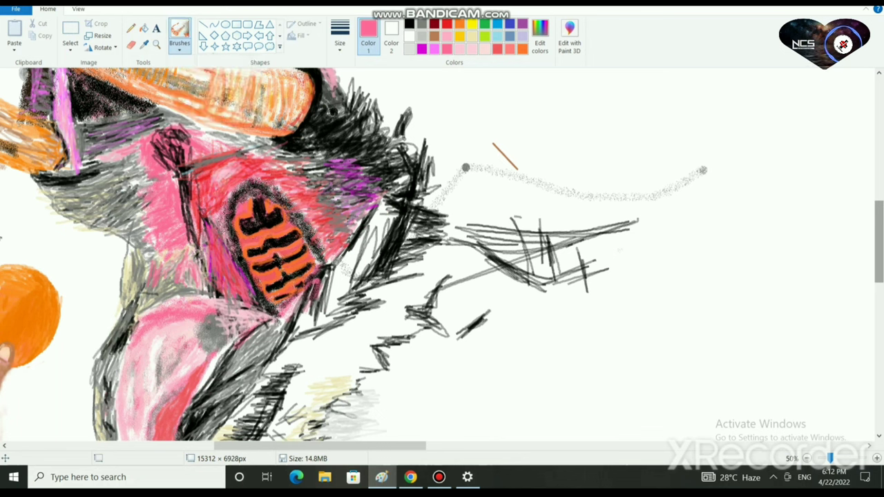
# - Deepen the area around the highlight and the upper corner of the mouth with coral and red strokes, using the thickest brush size
pyautogui.click(497, 49)
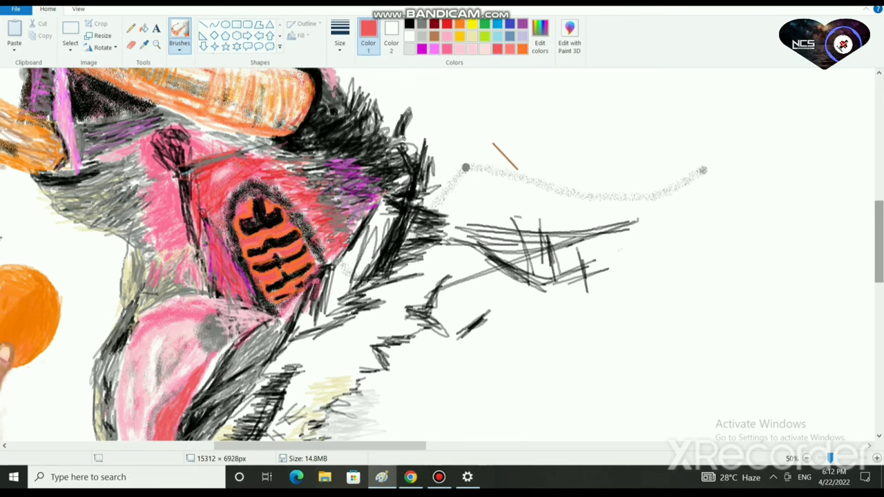
pyautogui.click(339, 38)
pyautogui.click(366, 137)
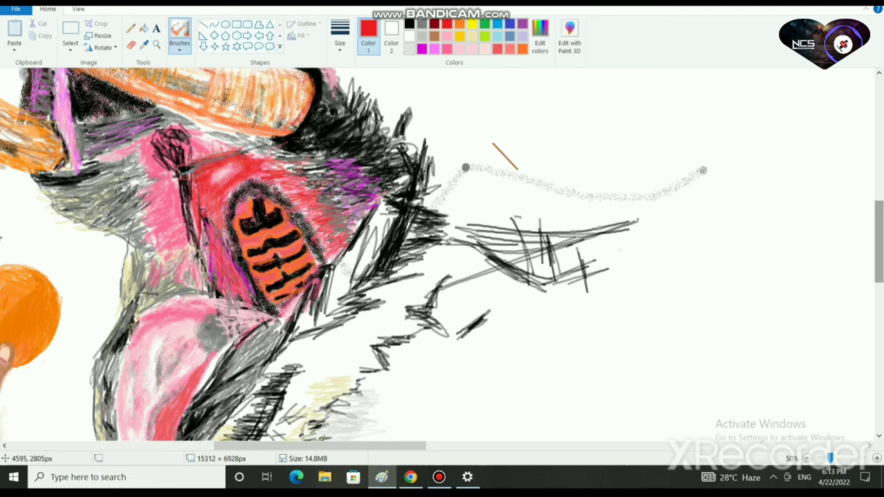
pyautogui.click(422, 23)
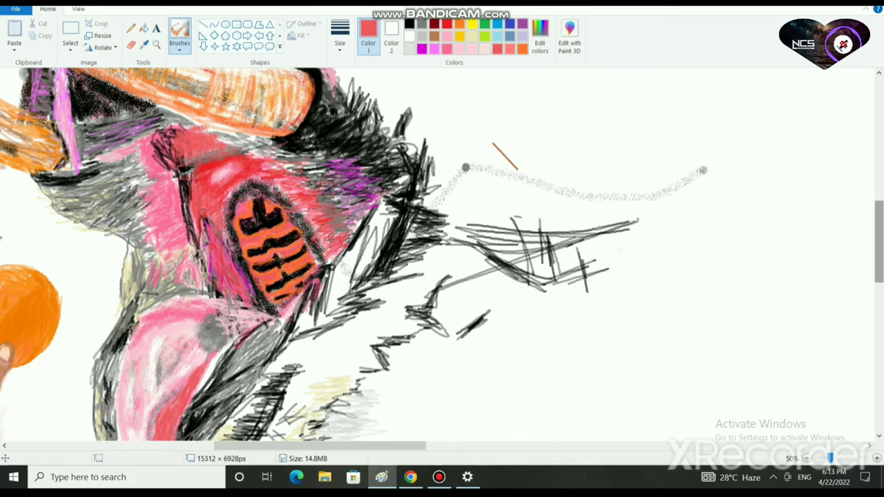
# - Darken the narrow magenta strip between the pink fur and the striped oval with gray and black strokes
pyautogui.click(421, 25)
pyautogui.moveTo(207, 253); pyautogui.dragTo(215, 287)
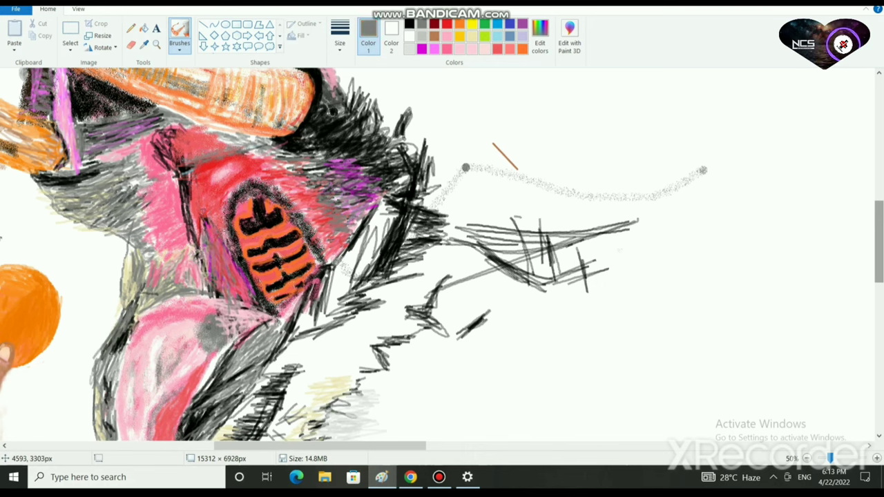
pyautogui.click(409, 24)
pyautogui.moveTo(219, 247)
pyautogui.mouseDown()
pyautogui.moveTo(211, 302)
pyautogui.moveTo(206, 245)
pyautogui.mouseUp()
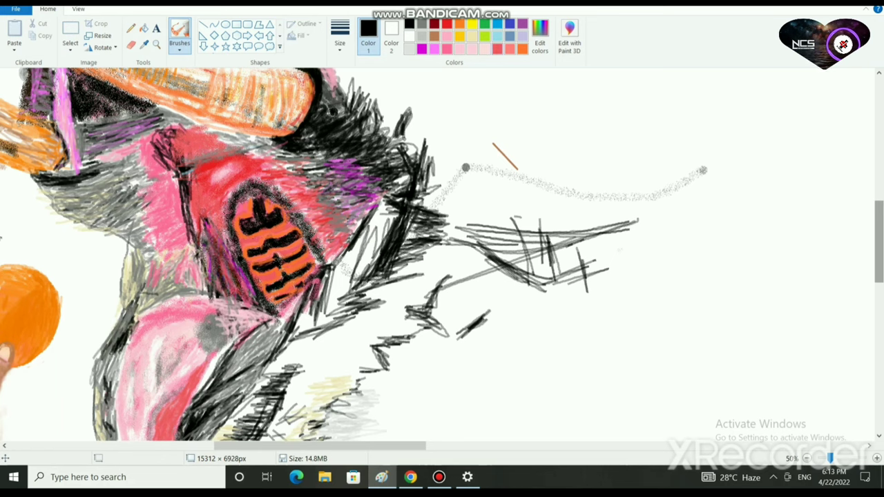
# - Layer coral, red and black strokes over the darkened strip beside the striped oval and blacken the dividing line above it
pyautogui.click(497, 49)
pyautogui.moveTo(222, 279)
pyautogui.mouseDown()
pyautogui.moveTo(207, 224)
pyautogui.moveTo(223, 266)
pyautogui.mouseUp()
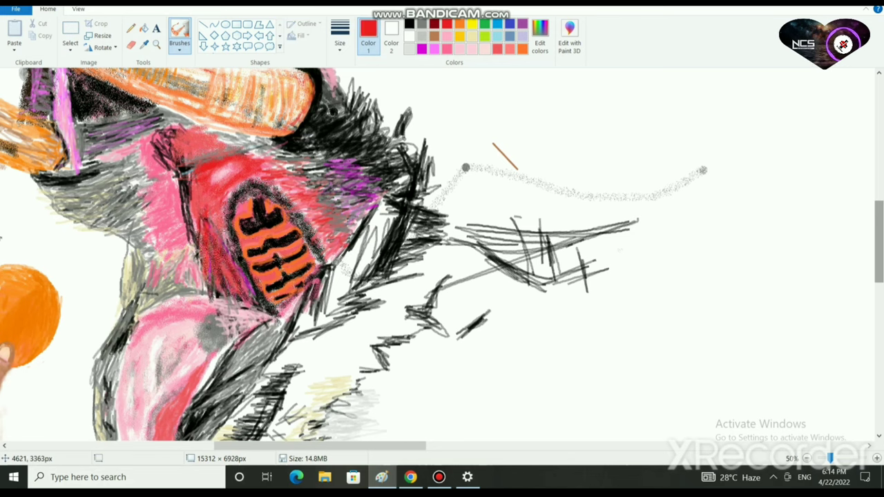
pyautogui.click(409, 24)
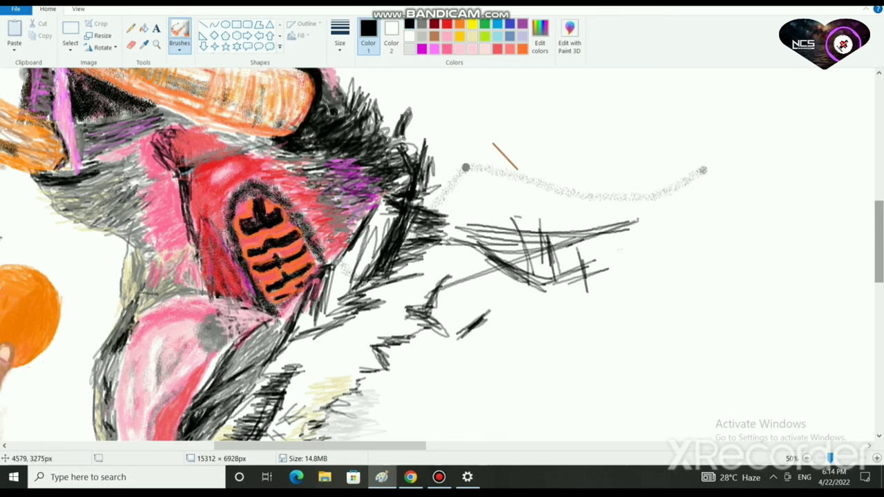
pyautogui.moveTo(214, 275)
pyautogui.mouseDown()
pyautogui.moveTo(199, 228)
pyautogui.moveTo(235, 297)
pyautogui.moveTo(208, 221)
pyautogui.moveTo(228, 277)
pyautogui.moveTo(202, 249)
pyautogui.moveTo(217, 290)
pyautogui.moveTo(235, 263)
pyautogui.moveTo(239, 290)
pyautogui.moveTo(178, 207)
pyautogui.mouseUp()
pyautogui.moveTo(189, 249)
pyautogui.mouseDown()
pyautogui.moveTo(177, 162)
pyautogui.moveTo(159, 138)
pyautogui.moveTo(242, 152)
pyautogui.moveTo(183, 173)
pyautogui.mouseUp()
# - Inspect the whole drawing in full screen and save the picture
pyautogui.scroll(-3, 320, 258)
pyautogui.scroll(3, 320, 258)
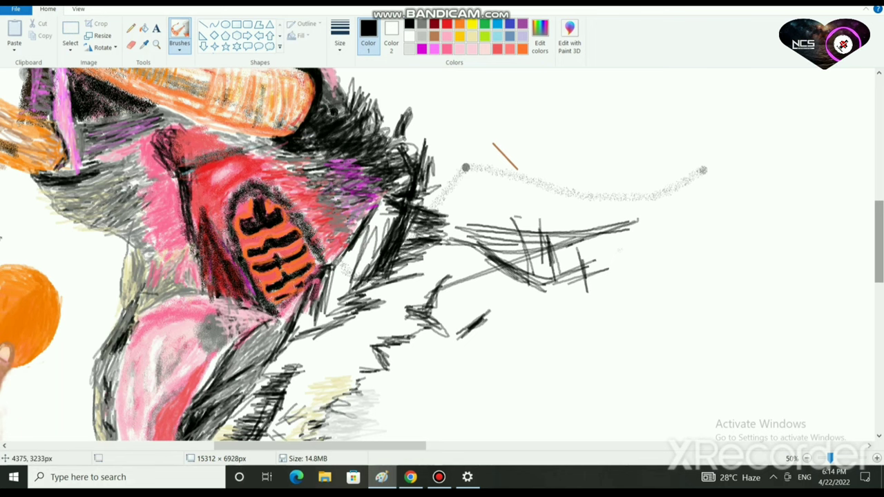
pyautogui.keyDown('ctrl'); pyautogui.scroll(-3, 264, 210); pyautogui.keyUp('ctrl')
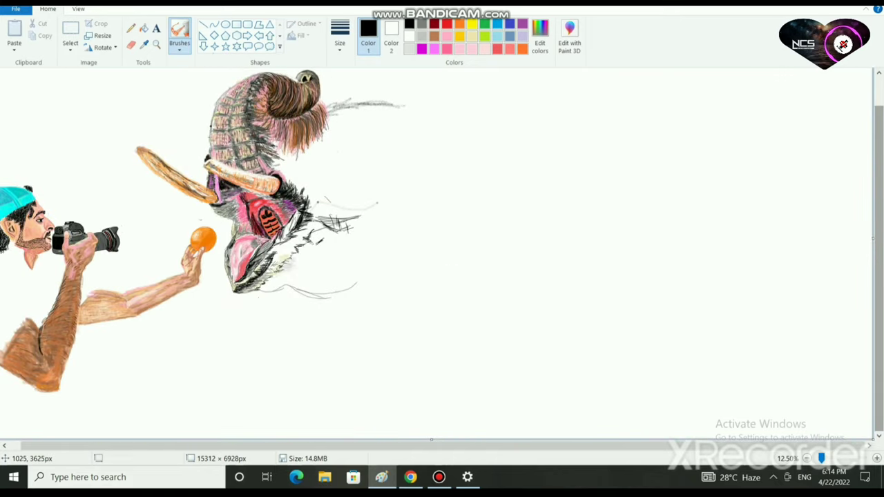
pyautogui.click(78, 9)
pyautogui.click(135, 37)
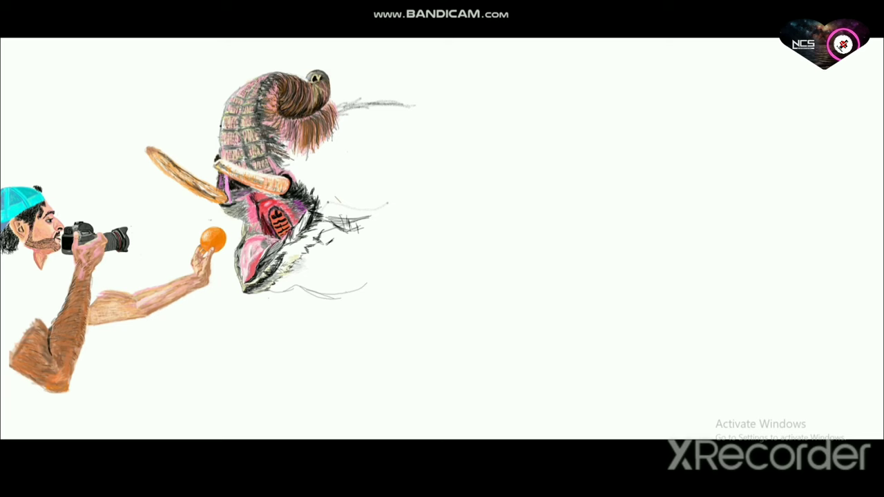
pyautogui.press('Escape')
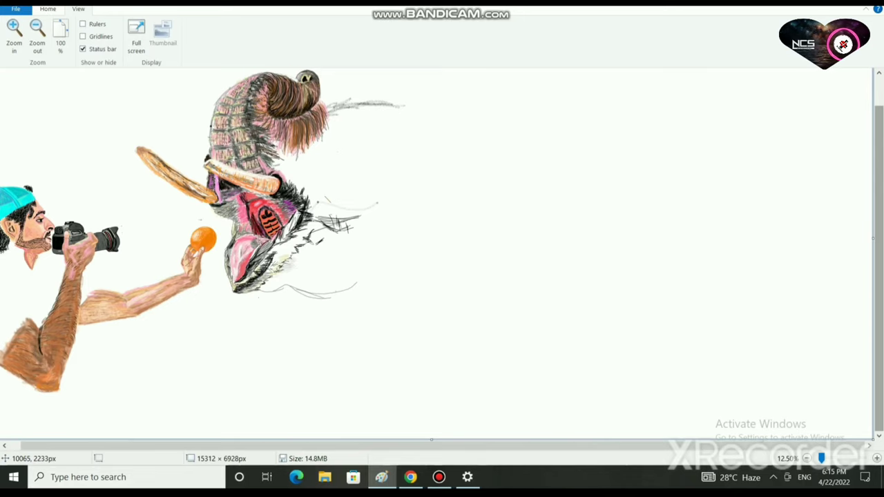
pyautogui.hotkey('ctrl', 's')
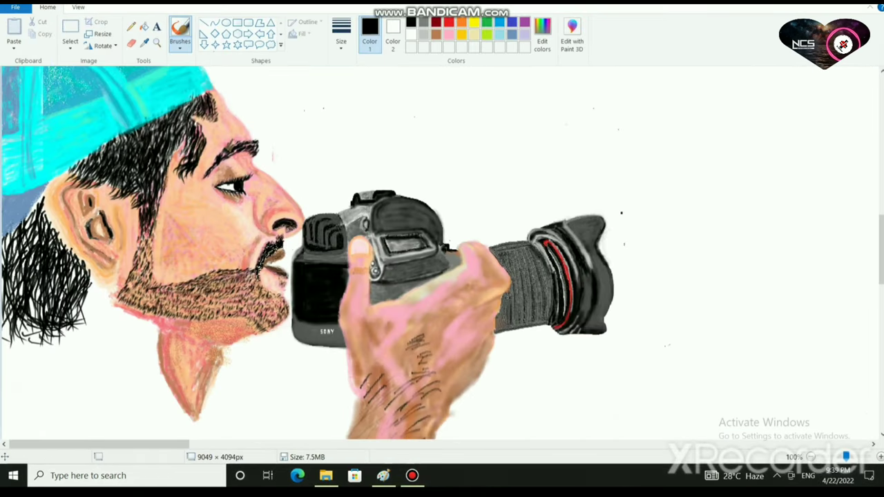
# - Shade the photographer's cheek and temple beside the sideburn with rose strokes, using the Natural pencil brush at the thickest size
pyautogui.click(384, 475)
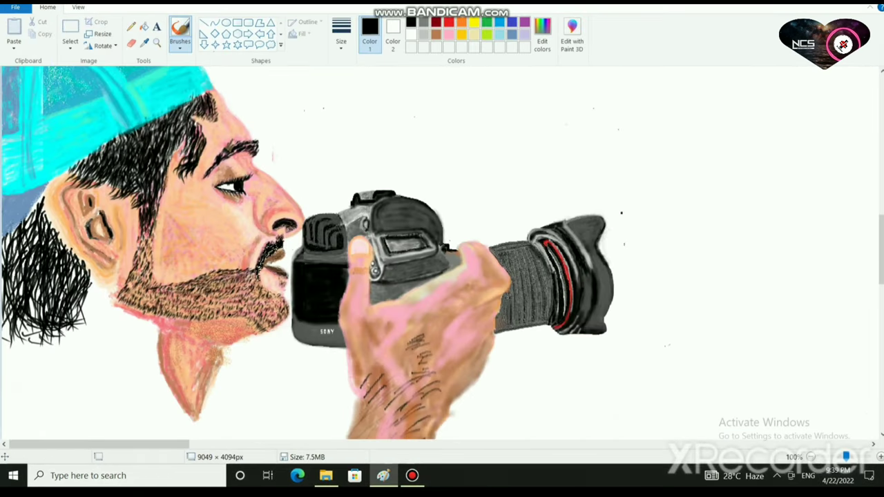
pyautogui.click(450, 34)
pyautogui.click(179, 43)
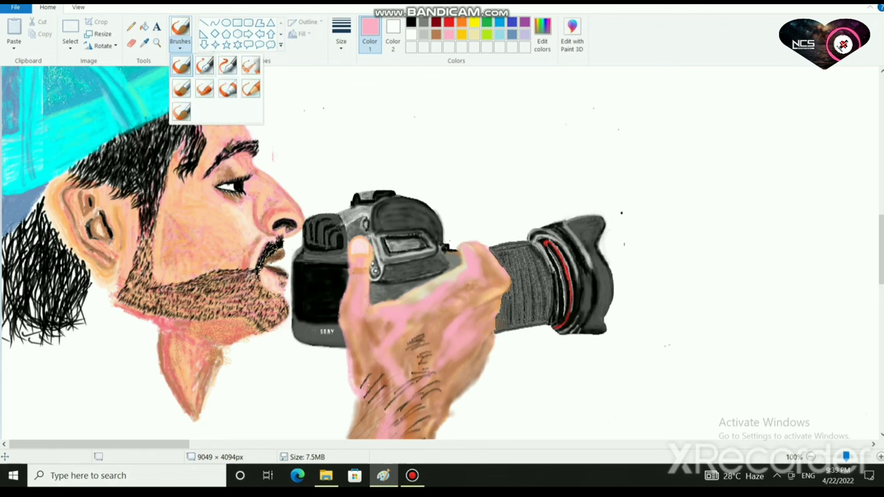
pyautogui.click(252, 89)
pyautogui.click(341, 40)
pyautogui.click(367, 112)
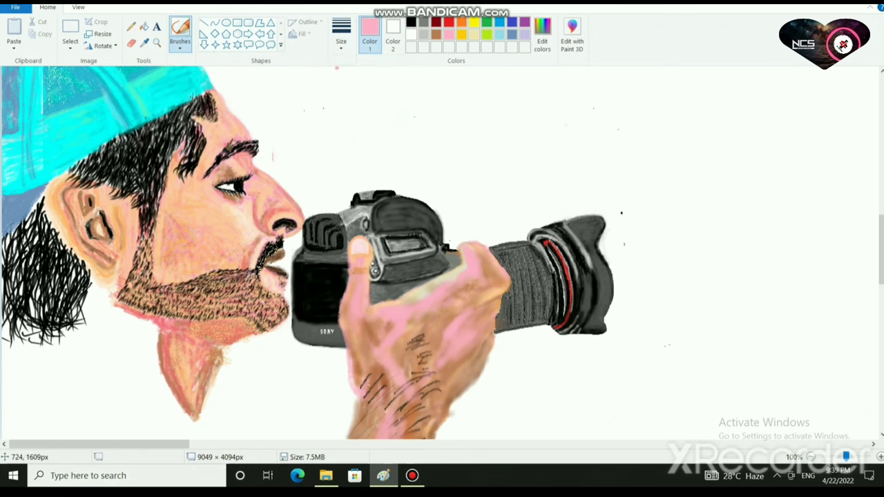
pyautogui.click(342, 40)
pyautogui.click(368, 135)
pyautogui.scroll(1, 271, 264)
pyautogui.moveTo(329, 193)
pyautogui.mouseDown()
pyautogui.moveTo(309, 224)
pyautogui.moveTo(308, 265)
pyautogui.moveTo(337, 259)
pyautogui.mouseUp()
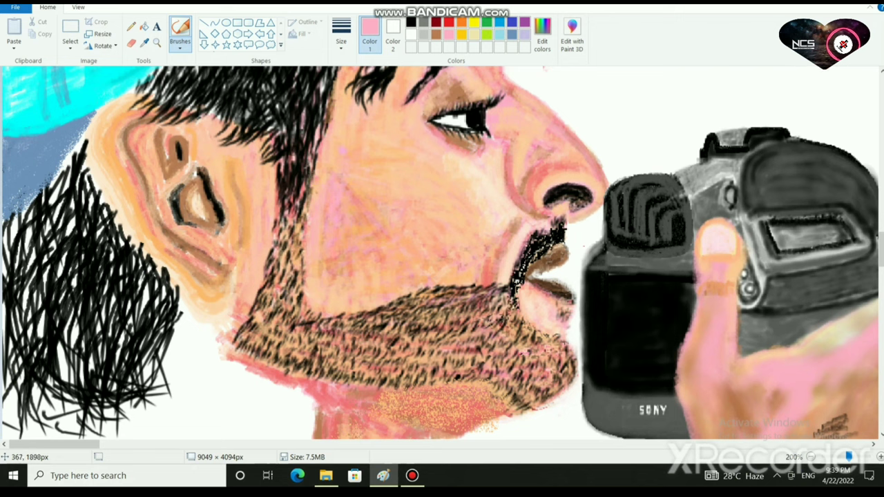
pyautogui.moveTo(332, 104); pyautogui.dragTo(331, 122)
pyautogui.moveTo(349, 84); pyautogui.dragTo(351, 94)
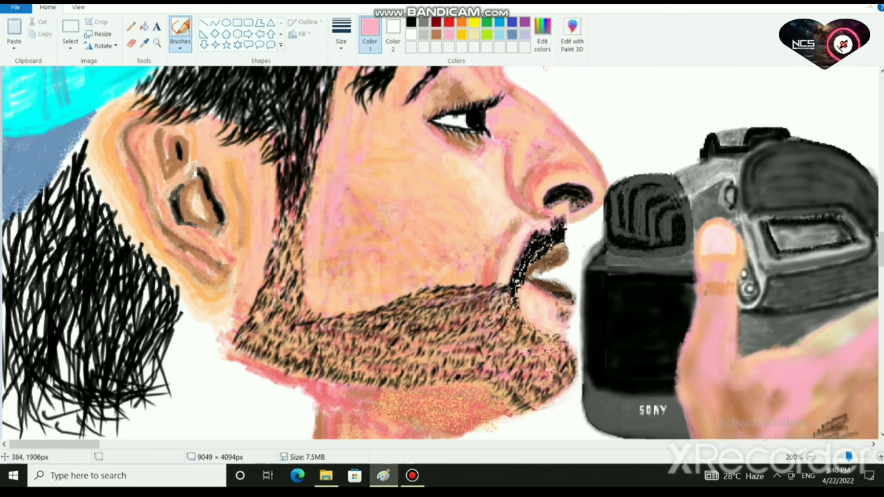
pyautogui.moveTo(339, 260); pyautogui.dragTo(327, 264)
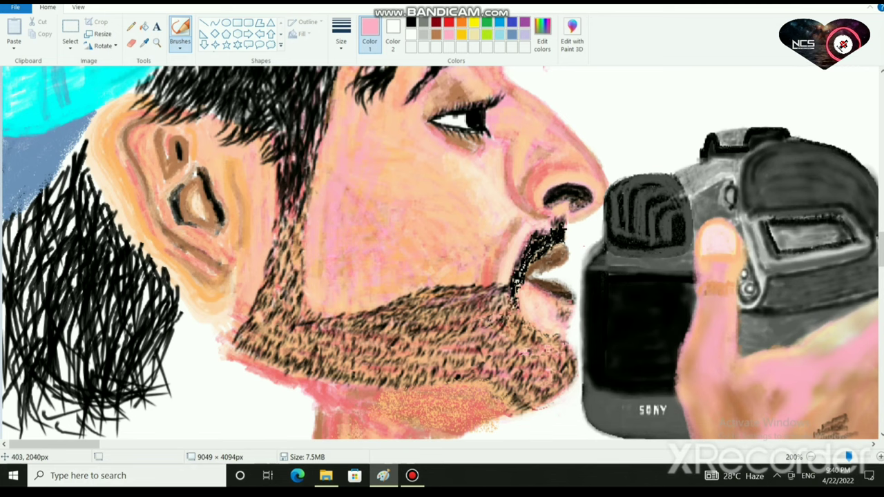
# - Set up a gray Oil brush at the thinnest size for detailing the creature's gray fur beneath the tusks
pyautogui.scroll(-2, 583, 245)
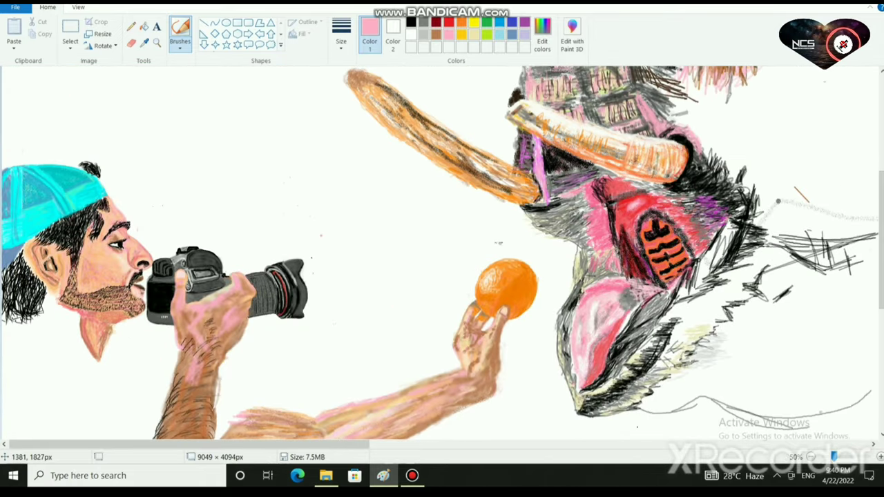
pyautogui.scroll(3, 443, 253)
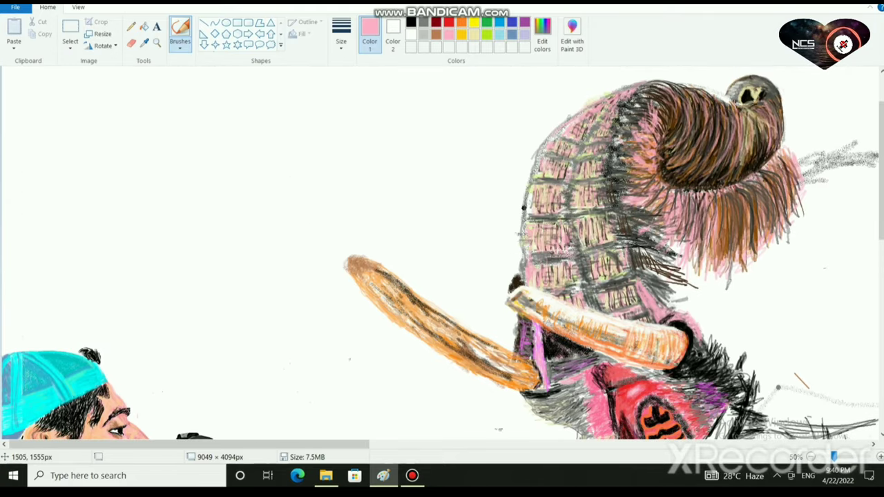
pyautogui.moveTo(325, 444); pyautogui.dragTo(403, 444)
pyautogui.hscroll(7, 442, 252)
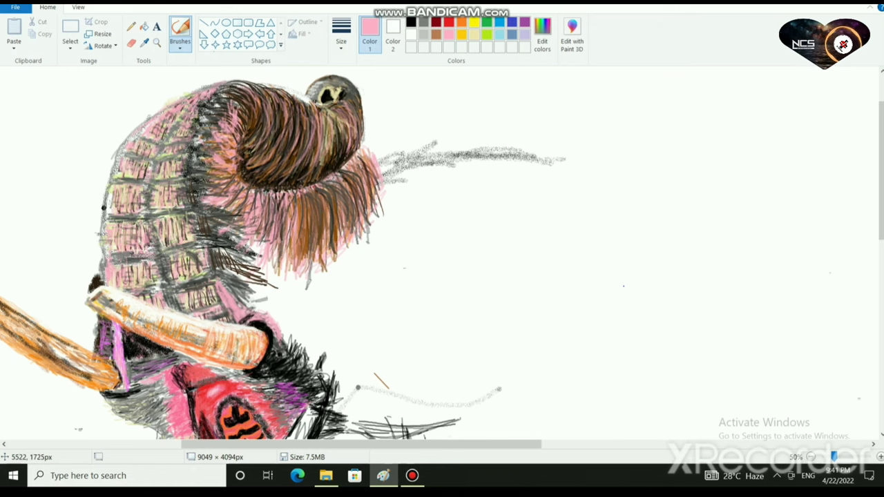
pyautogui.scroll(-3, 805, 391)
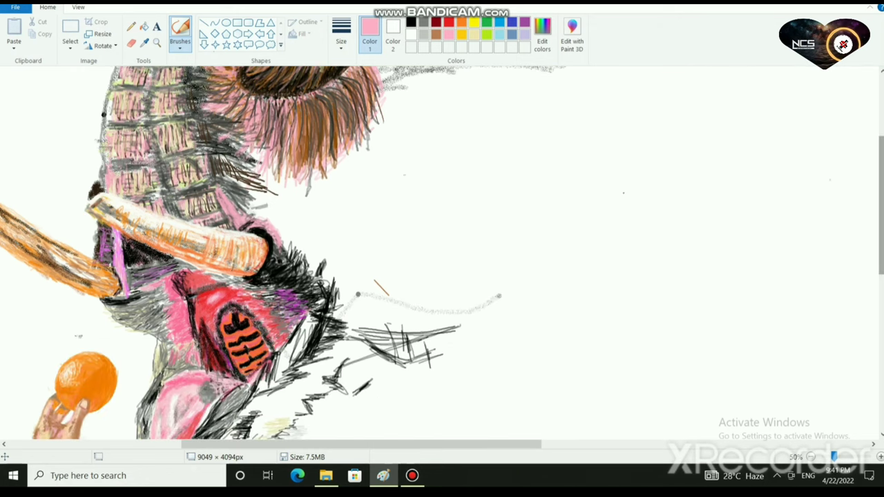
pyautogui.click(411, 22)
pyautogui.click(180, 41)
pyautogui.click(182, 88)
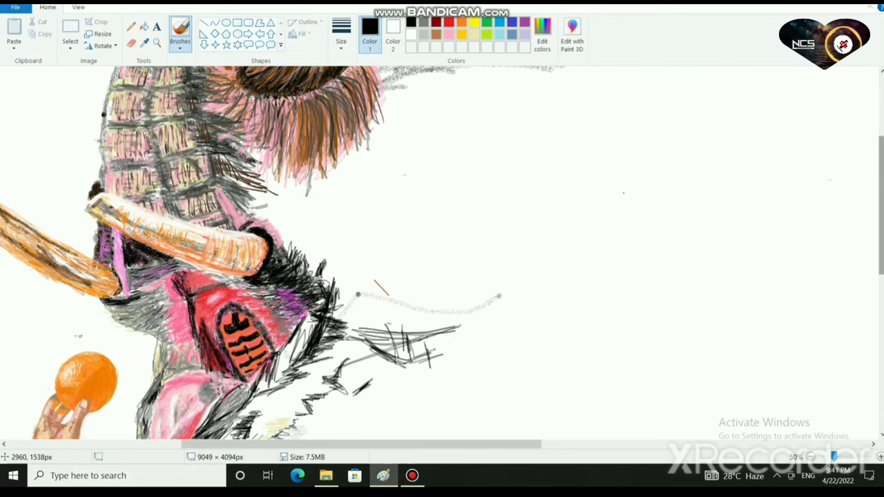
pyautogui.scroll(2, 207, 406)
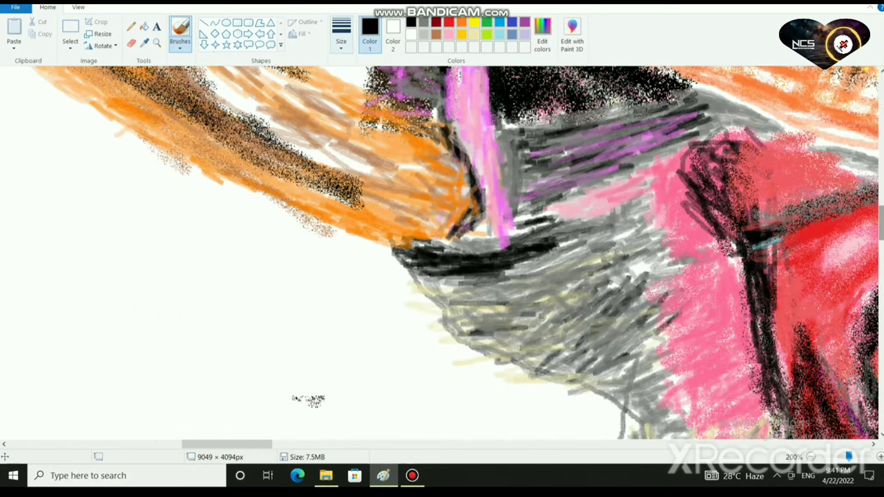
pyautogui.click(341, 38)
pyautogui.click(362, 67)
pyautogui.click(362, 68)
pyautogui.click(424, 21)
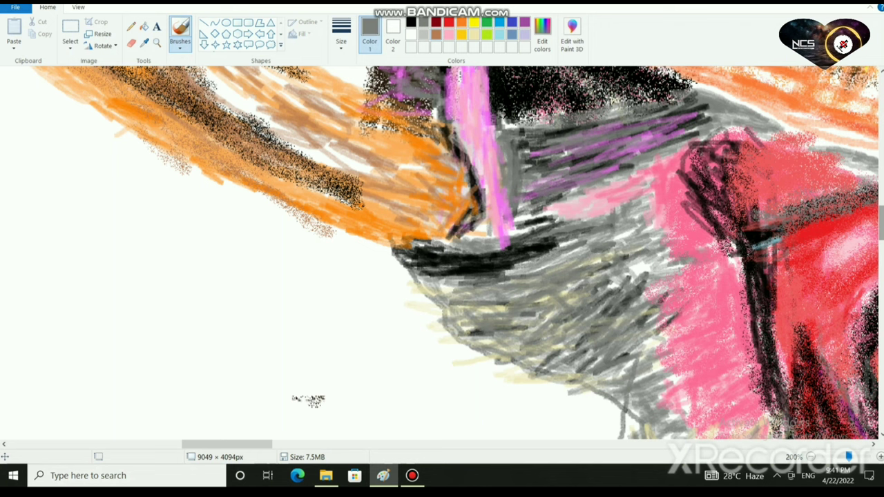